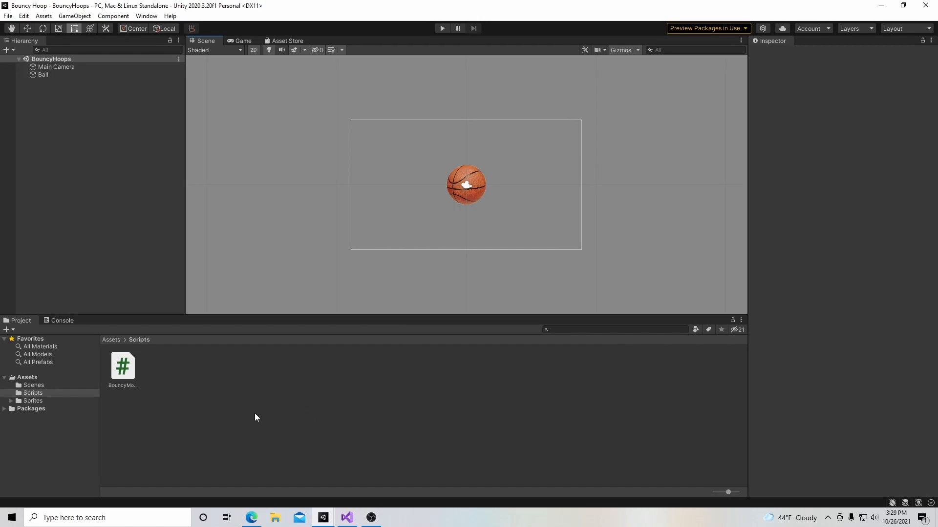
Create a C# script named CameraFolllow in the Scripts folder and open it in the code editor.
{"action": "right_click", "coordinate": [159, 388]}
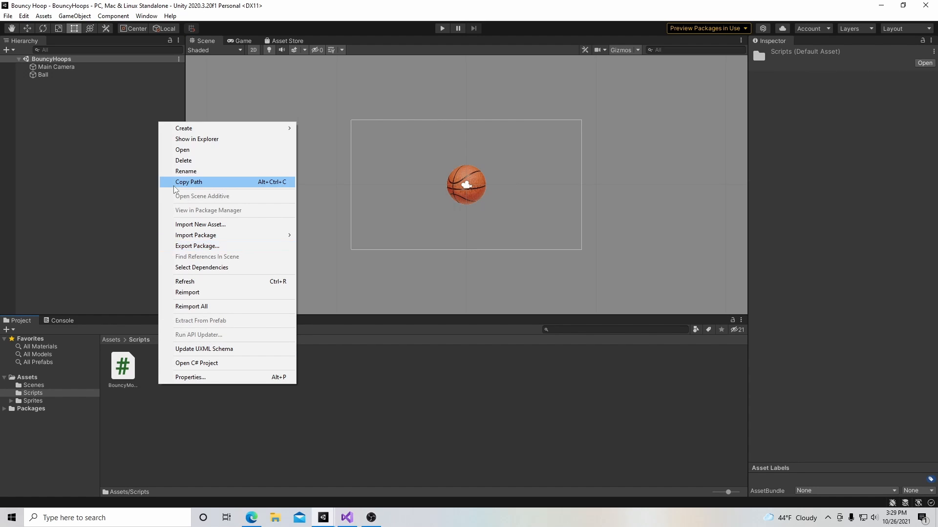
{"action": "mouse_move", "coordinate": [193, 130]}
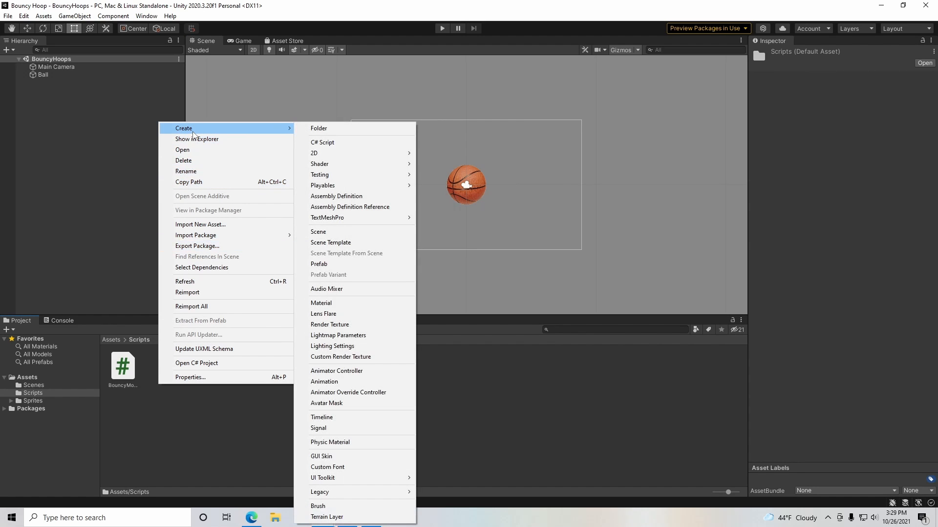
{"action": "left_click", "coordinate": [316, 142]}
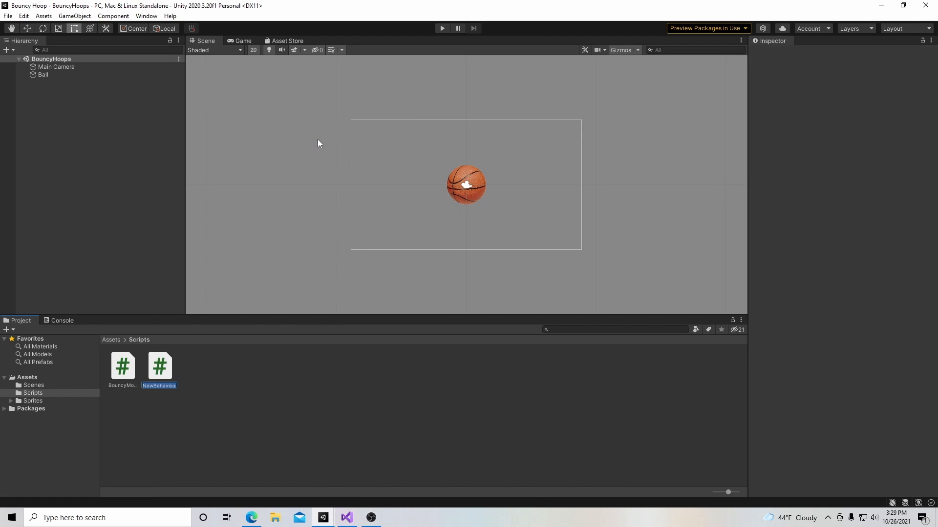
{"action": "type", "text": "CameraFollow"}
{"action": "key", "text": "Return"}
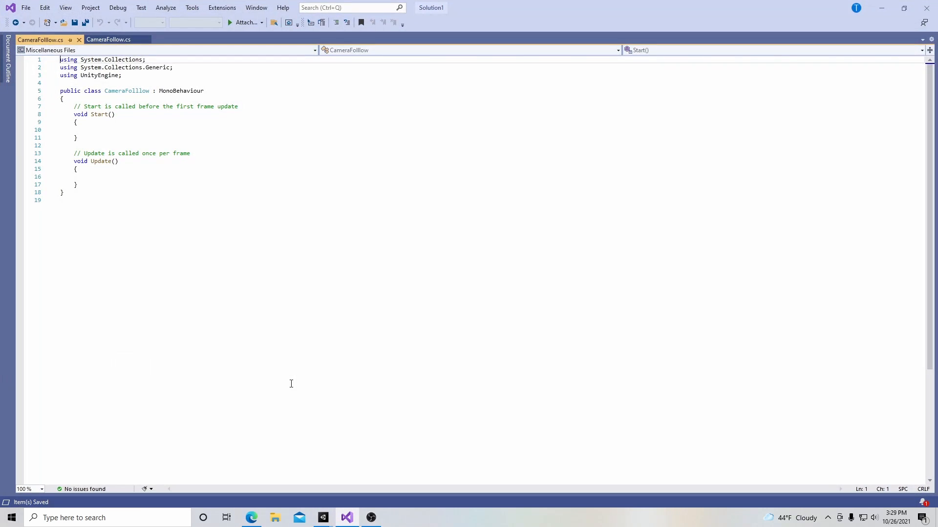
Add blank lines at the start of the CameraFolllow class and declare the field public Transform followee;.
{"action": "left_click", "coordinate": [93, 101]}
{"action": "key", "text": "Return"}
{"action": "key", "text": "Return"}
{"action": "key", "text": "Return"}
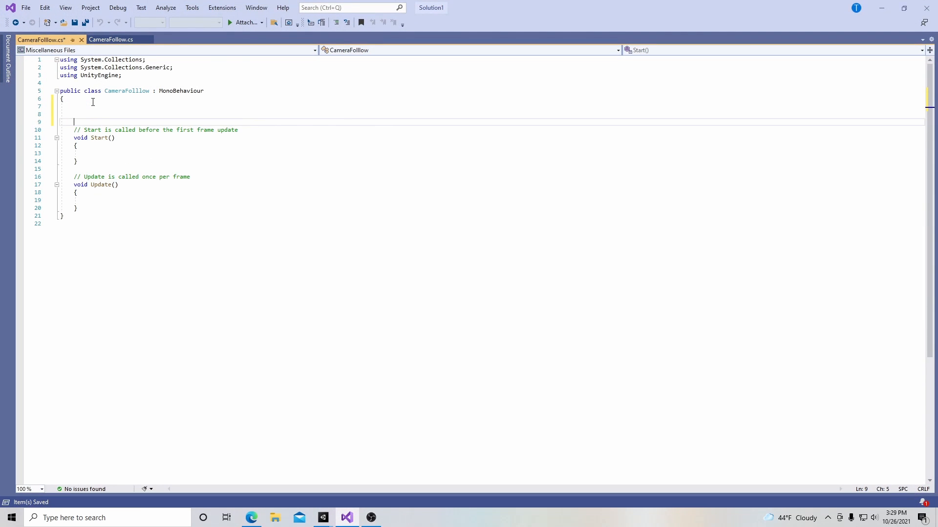
{"action": "key", "text": "Up"}
{"action": "key", "text": "Up"}
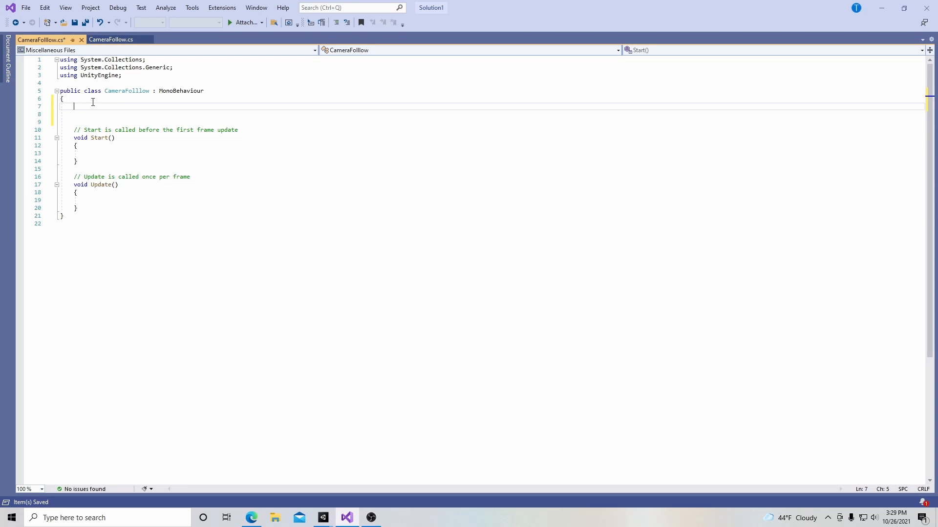
{"action": "type", "text": "public Transfo"}
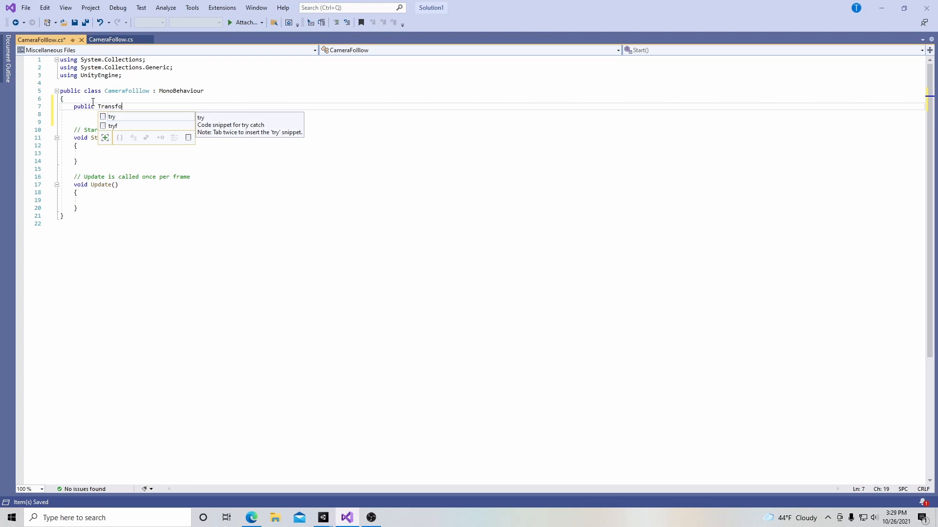
{"action": "type", "text": "rm "}
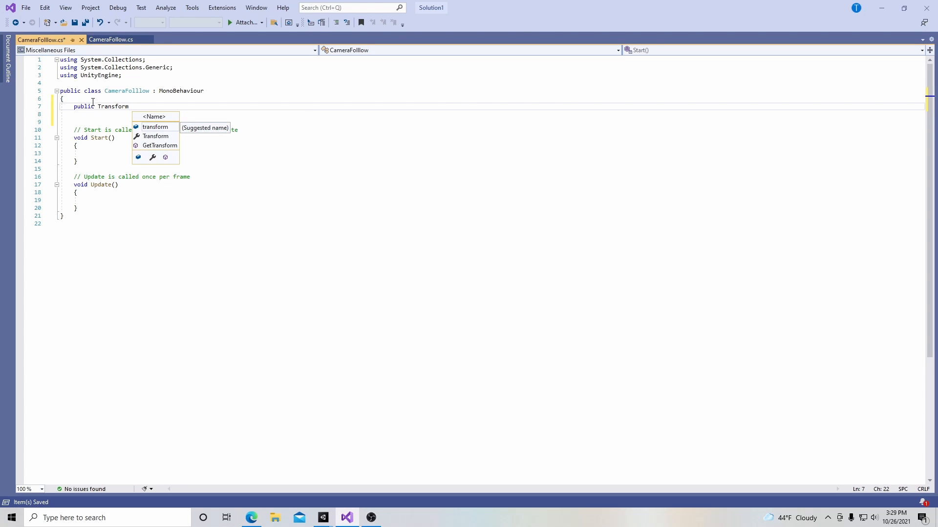
{"action": "type", "text": "fo"}
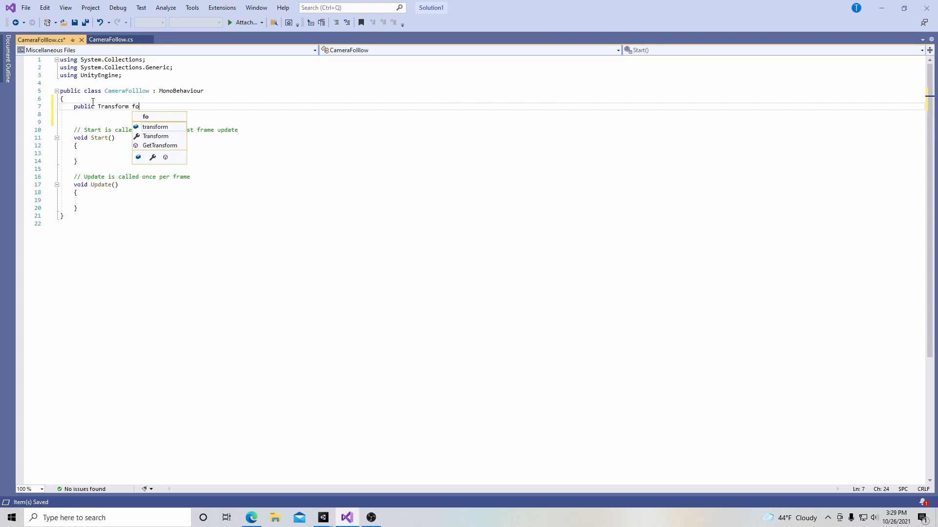
{"action": "type", "text": "llowee"}
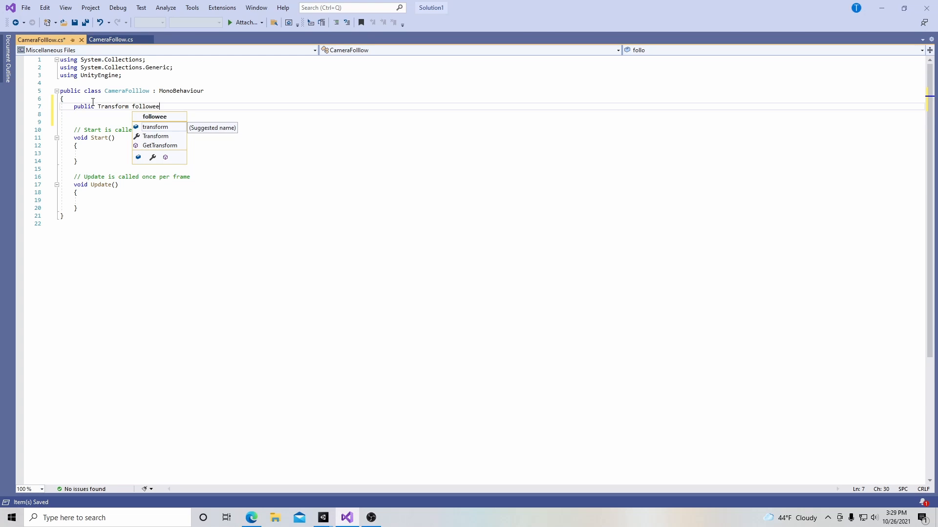
{"action": "type", "text": ";"}
{"action": "key", "text": "Return"}
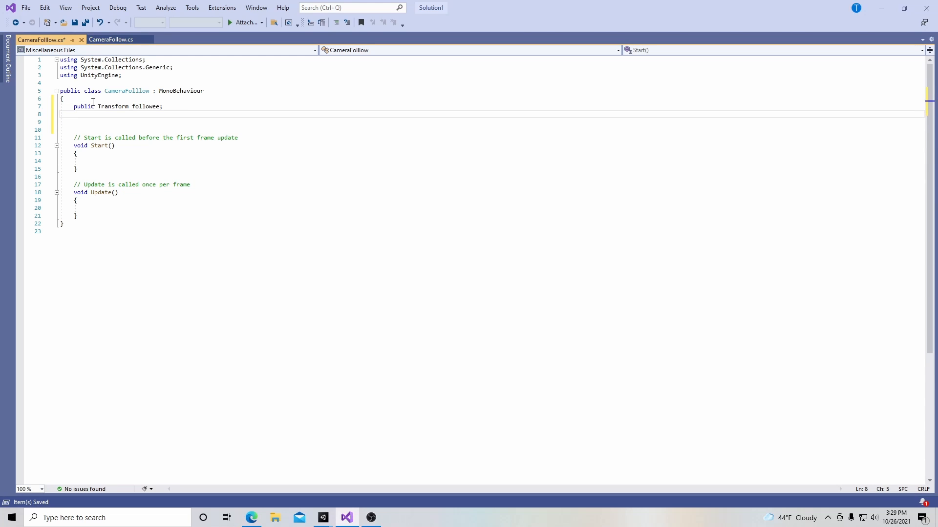
Declare the field private float xOffset; below the followee field.
{"action": "type", "text": "priva"}
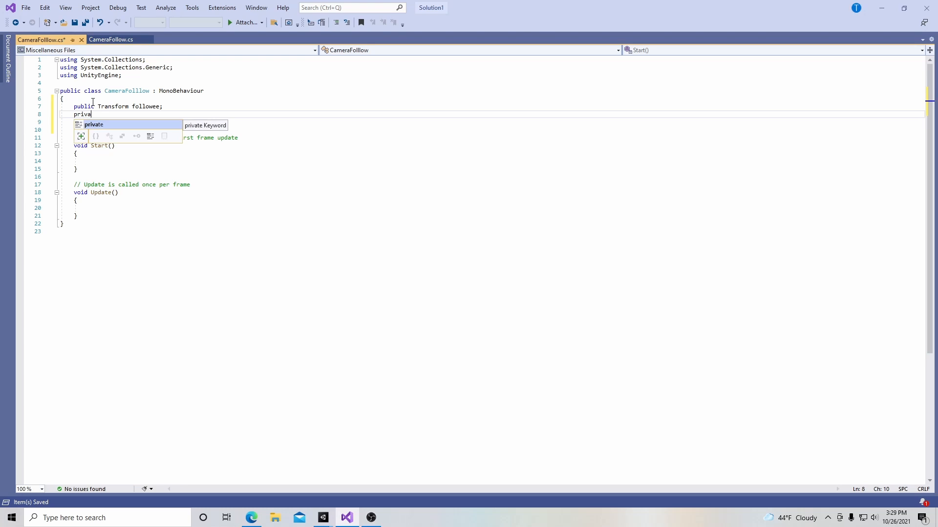
{"action": "type", "text": "te flo"}
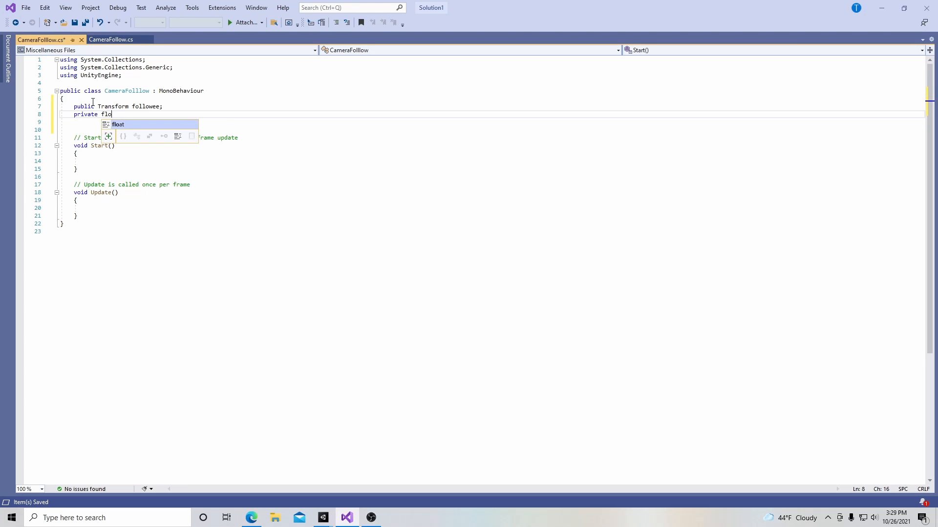
{"action": "type", "text": "at xOf"}
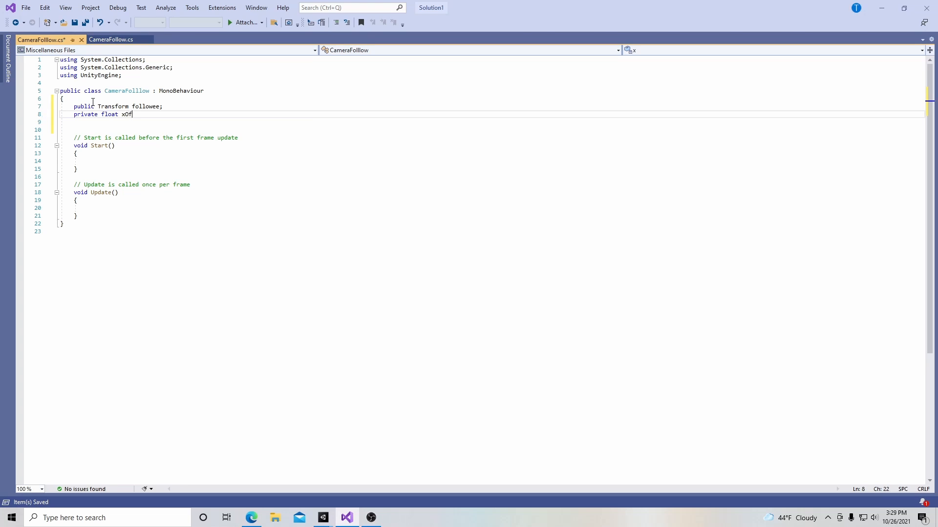
{"action": "type", "text": "fset;"}
In Start(), write xOffset = transform.position.x + followee.position.x;.
{"action": "left_click", "coordinate": [113, 160]}
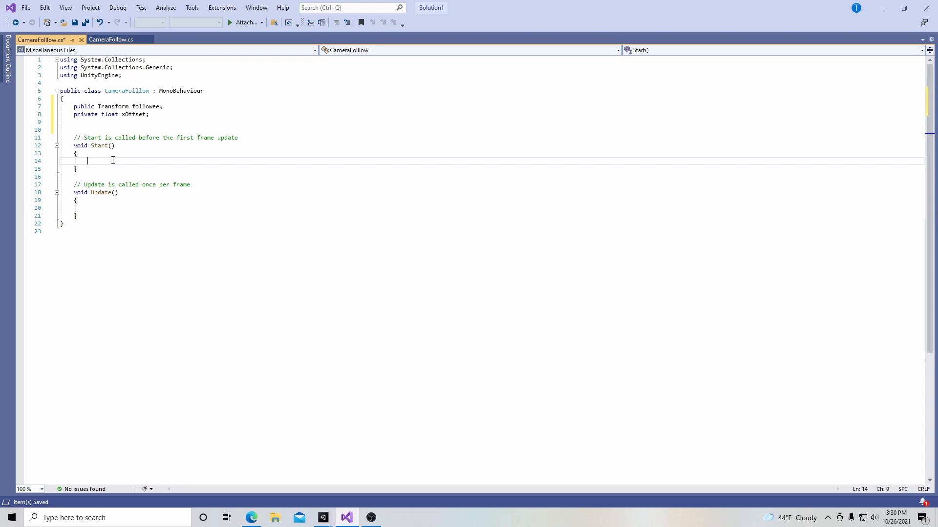
{"action": "type", "text": "xOff"}
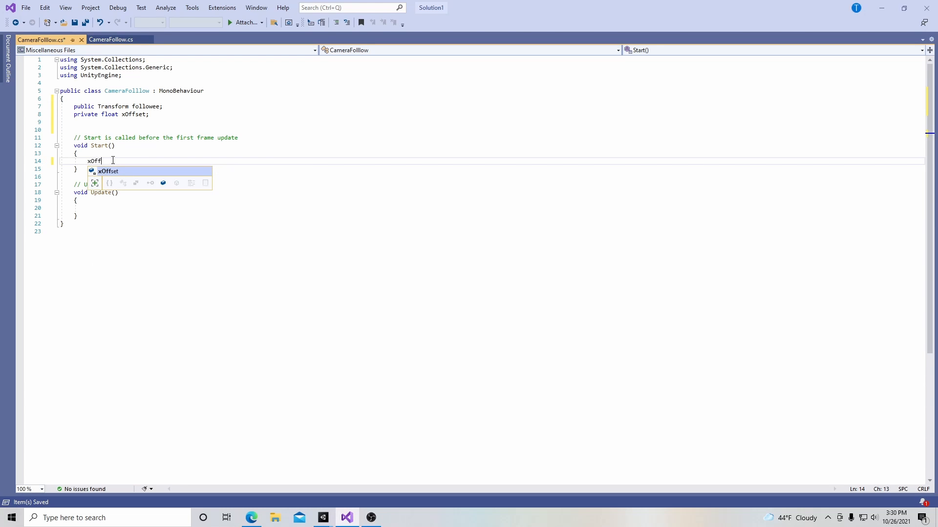
{"action": "type", "text": "set "}
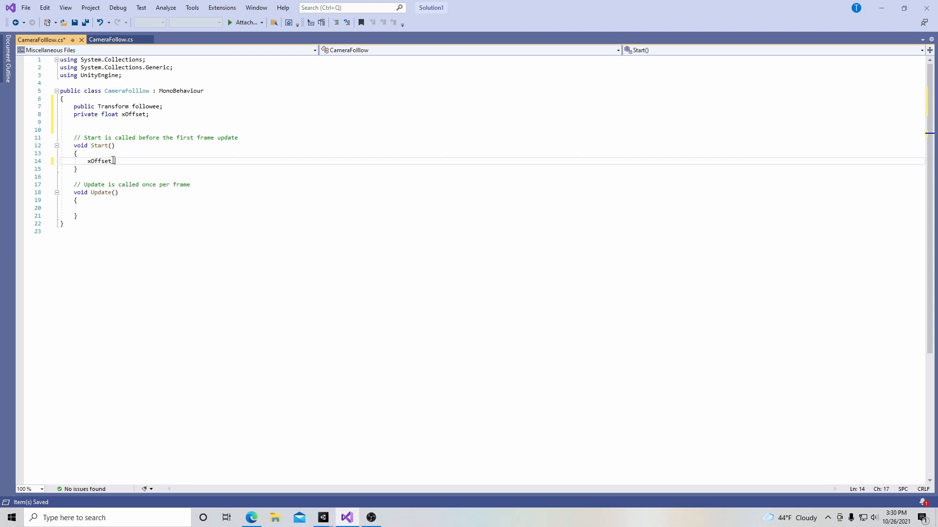
{"action": "type", "text": "= transfo"}
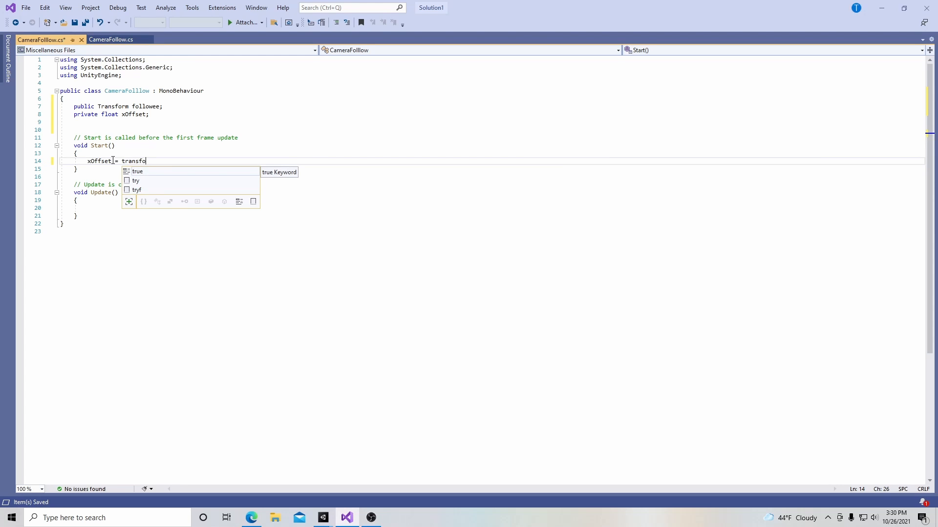
{"action": "type", "text": "rm."}
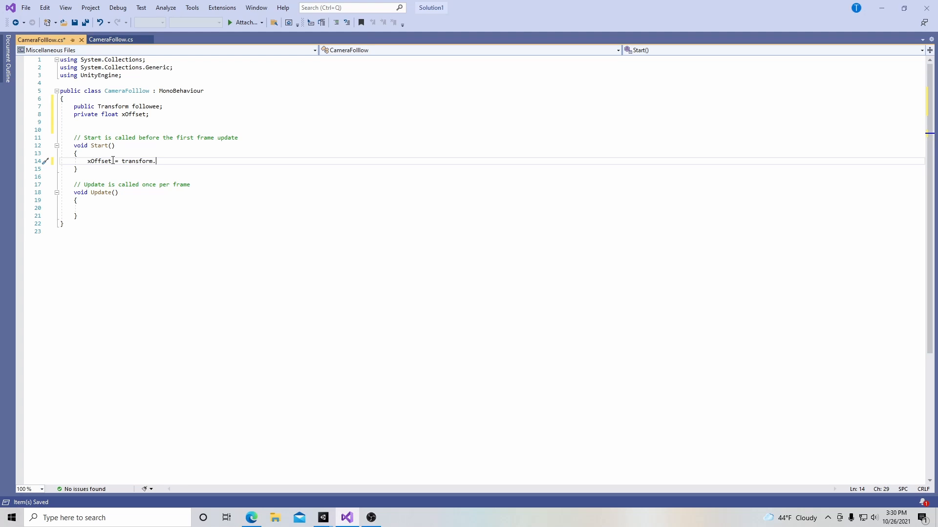
{"action": "type", "text": "position.x + followee"}
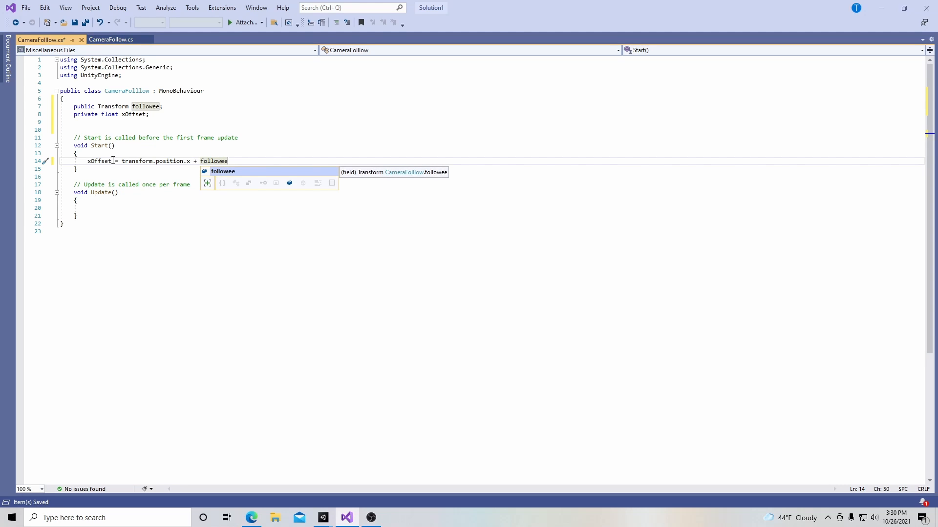
{"action": "type", "text": ".positio"}
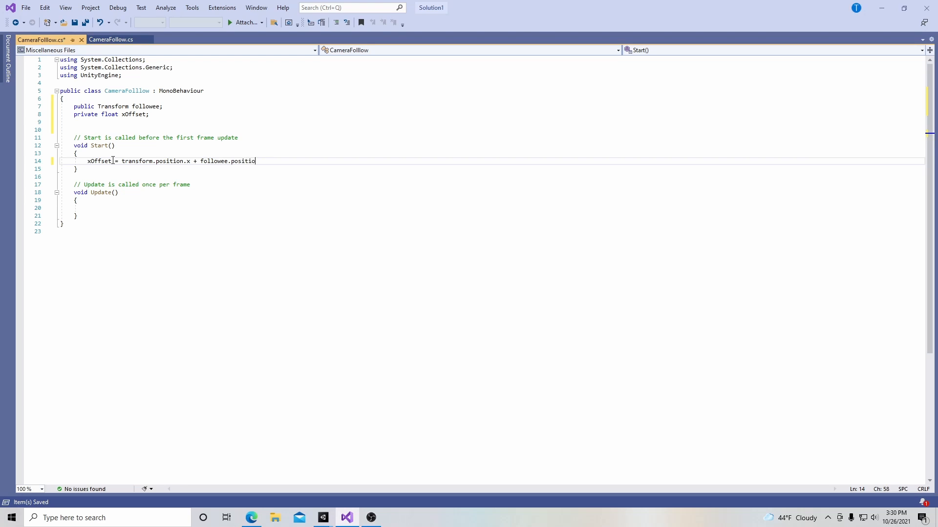
{"action": "type", "text": "n.x;"}
{"action": "left_click", "coordinate": [97, 160]}
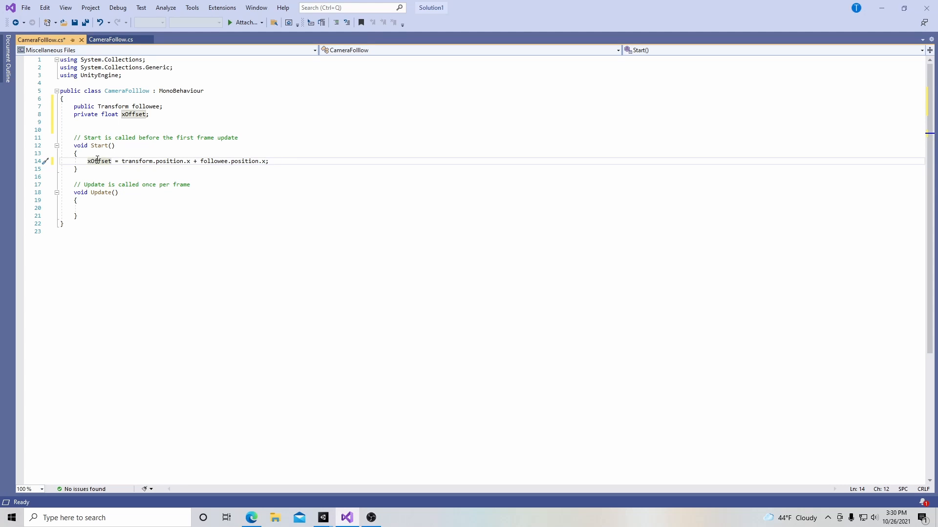
{"action": "left_click", "coordinate": [147, 162]}
In Update(), begin assigning transform.position a new Vector3 with followee.position.x - xOffset as its first component, followed by a comma.
{"action": "mouse_move", "coordinate": [213, 161]}
{"action": "left_click", "coordinate": [134, 207]}
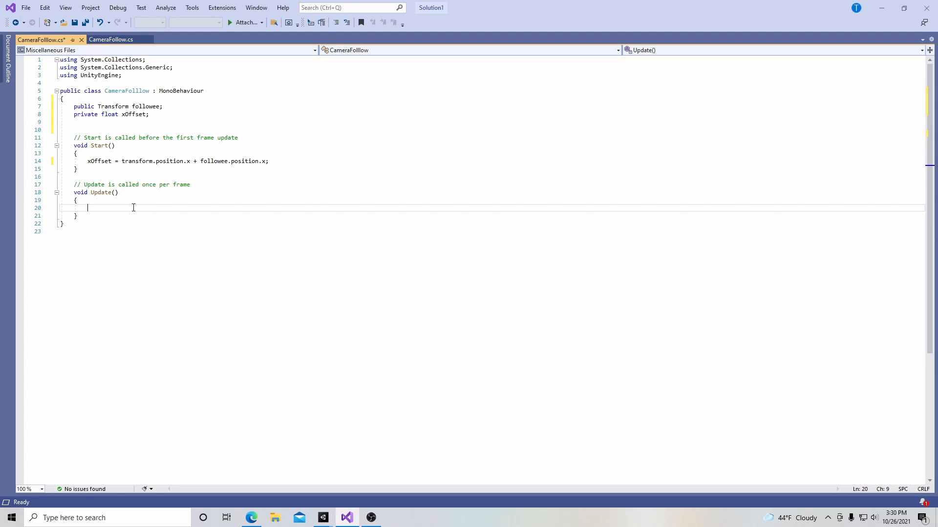
{"action": "type", "text": "t"}
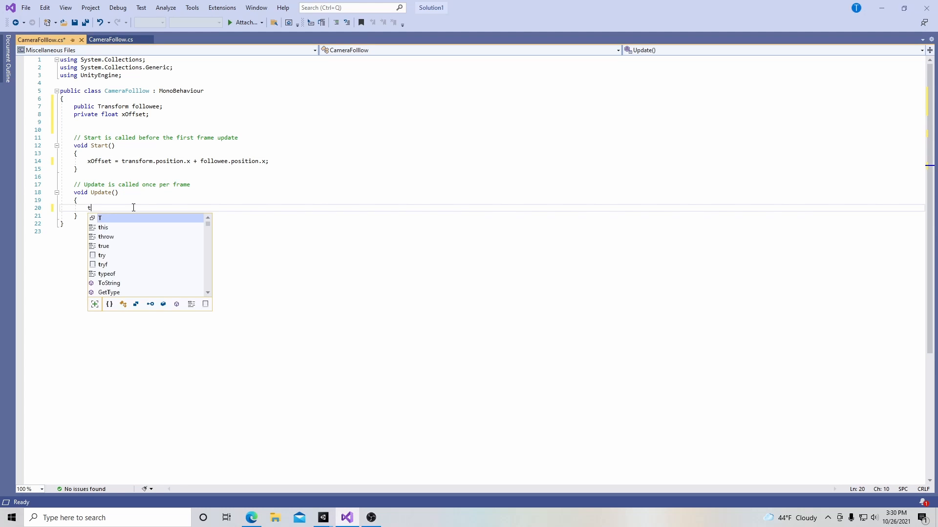
{"action": "type", "text": "ransfor"}
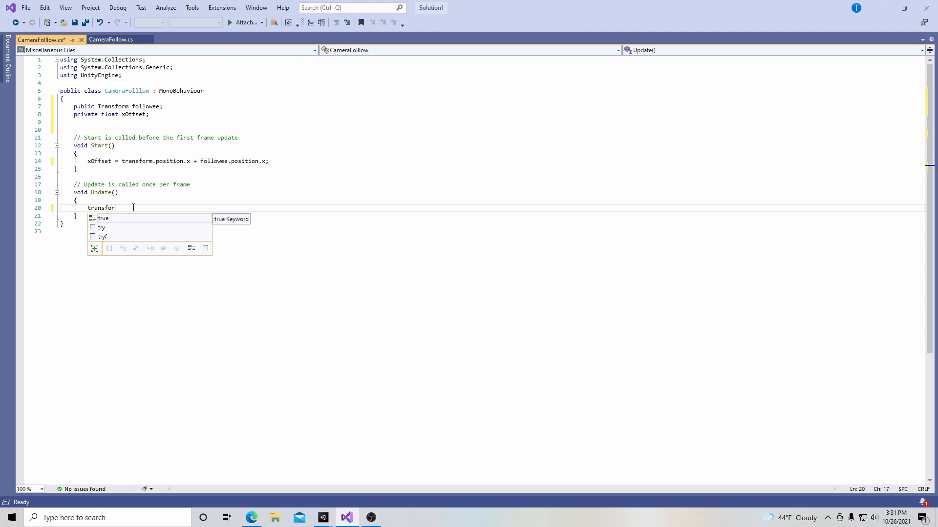
{"action": "type", "text": "m.positio"}
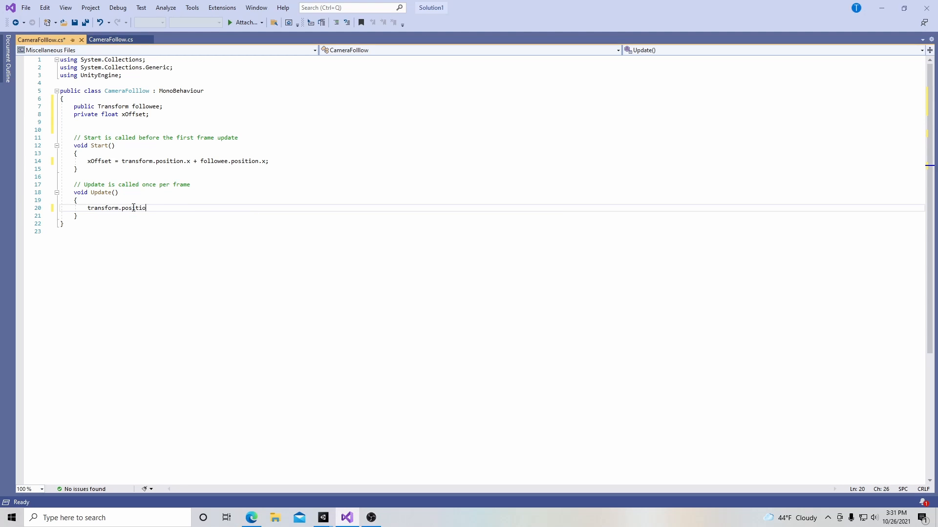
{"action": "type", "text": "n = new Ve"}
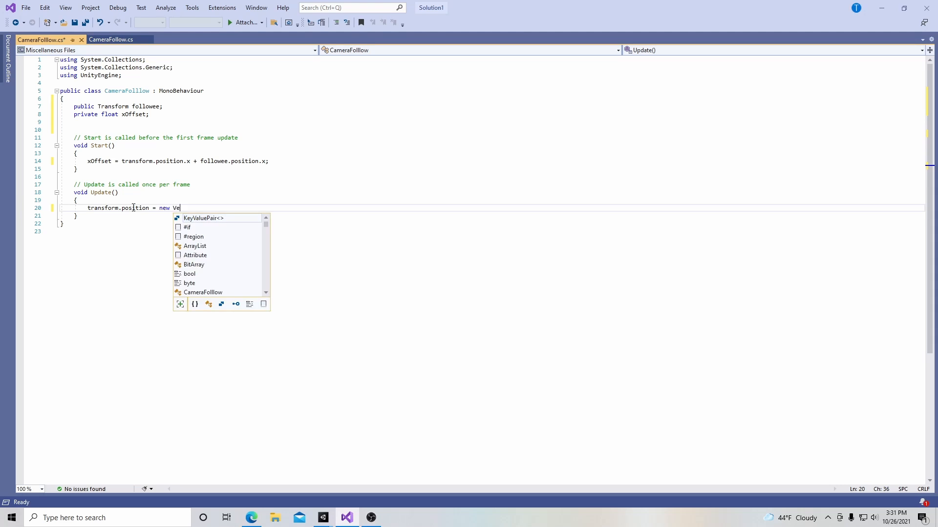
{"action": "type", "text": "ctor3"}
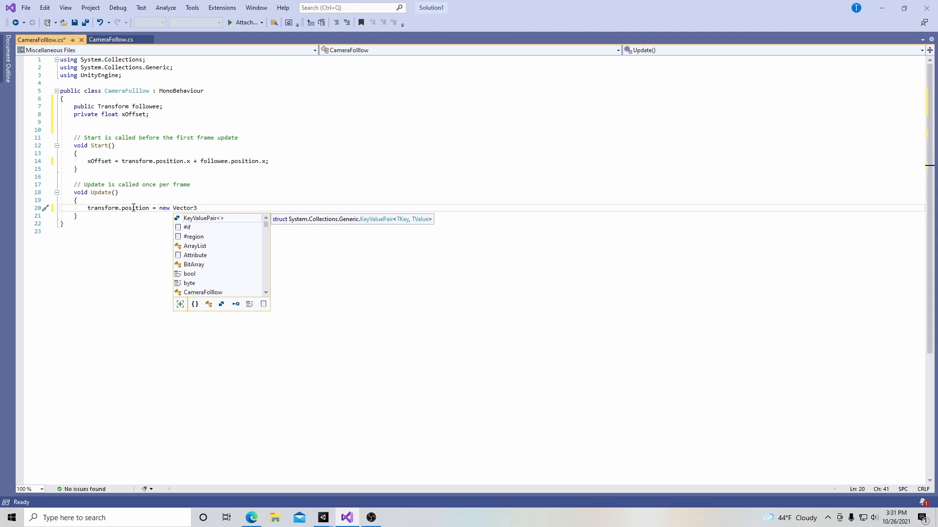
{"action": "type", "text": "("}
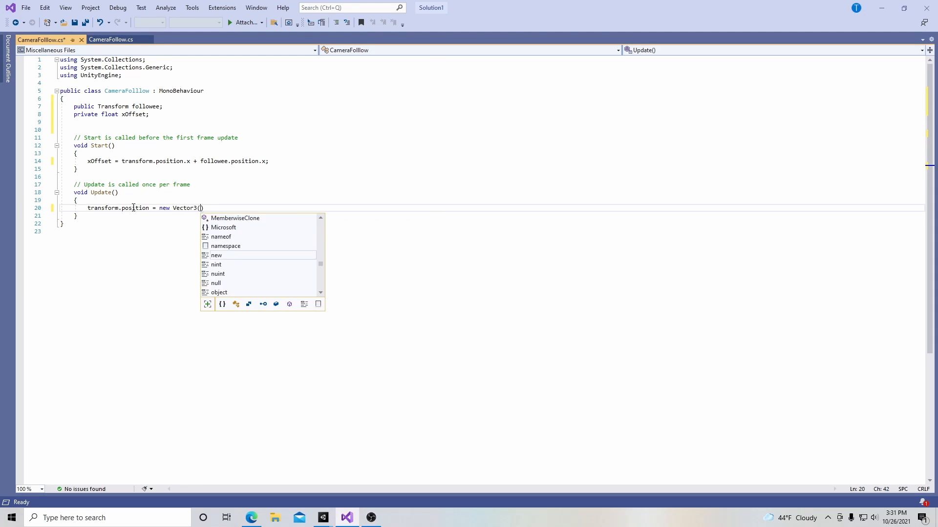
{"action": "type", "text": "followee"}
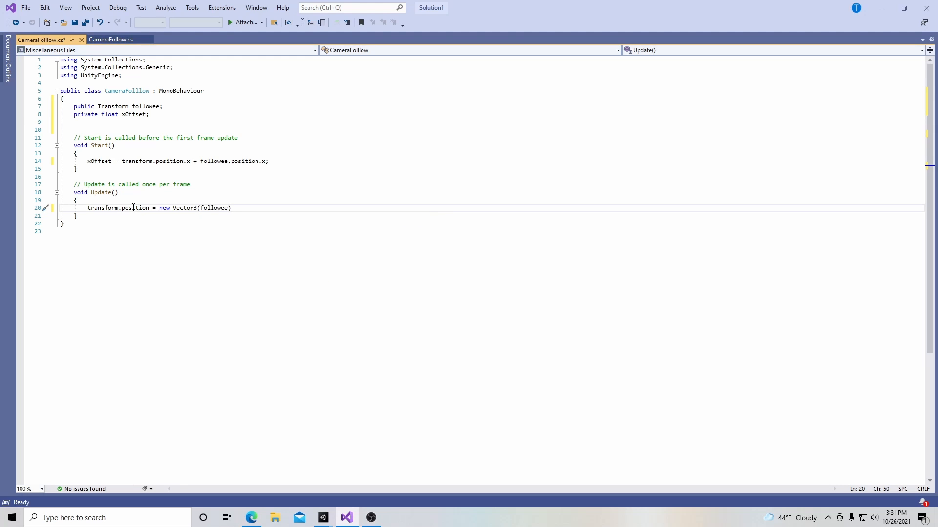
{"action": "type", "text": ".position.x - xOff"}
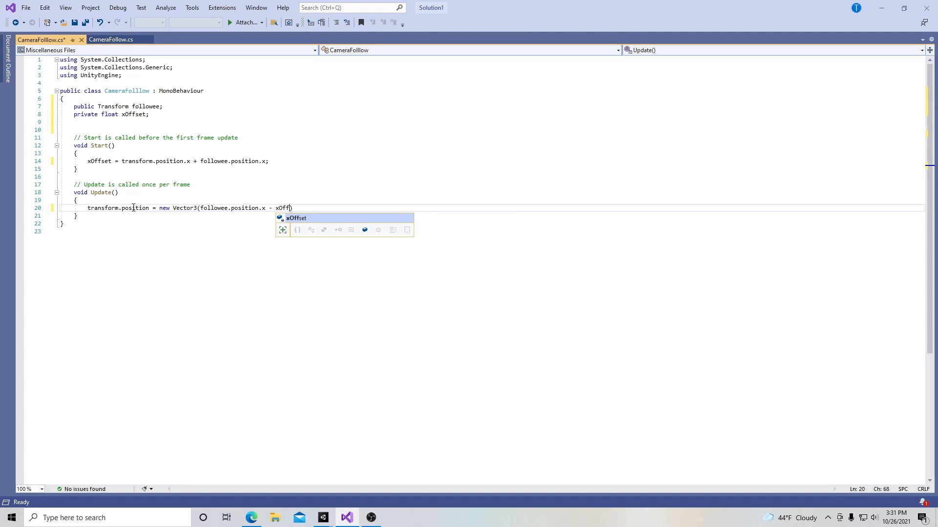
{"action": "type", "text": "set,"}
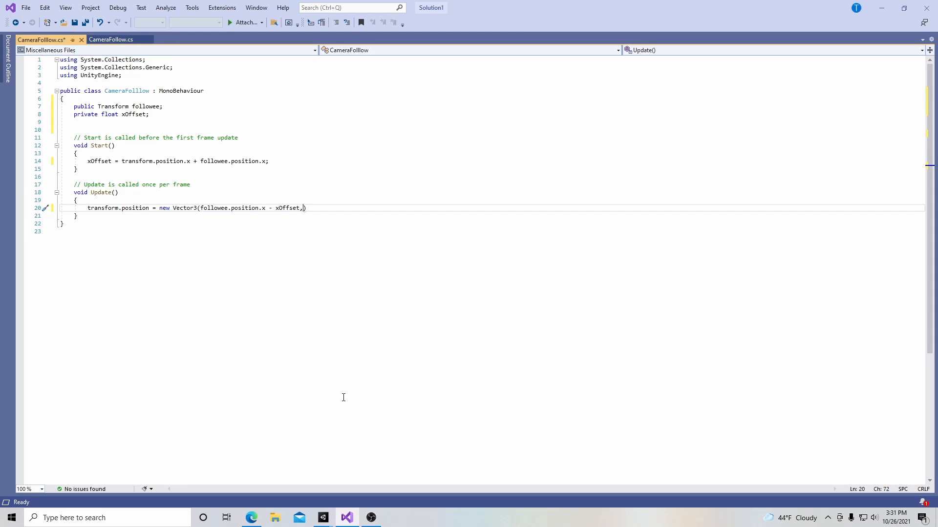
Switch to the FlappyHoops project in Unity, play-test the game by repeatedly flapping the ball through the hoops, and stop the run.
{"action": "mouse_move", "coordinate": [323, 518]}
{"action": "left_click", "coordinate": [417, 489]}
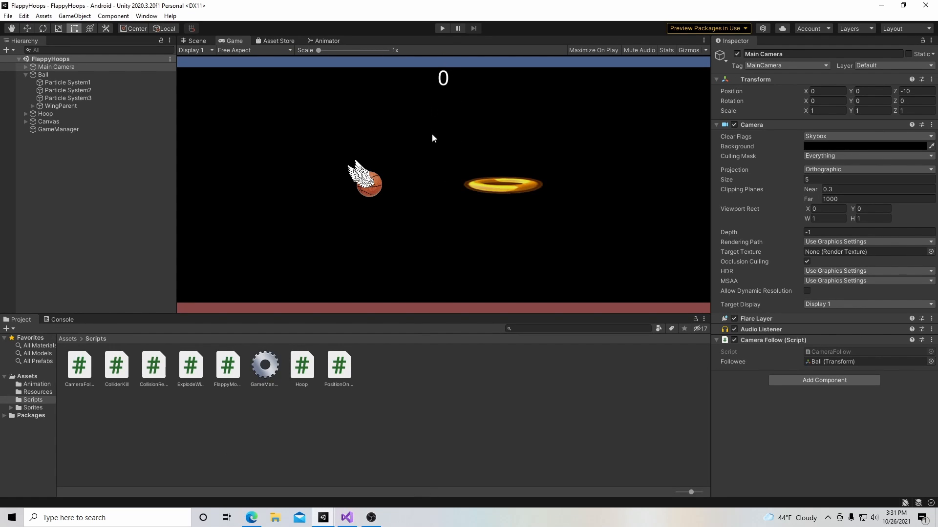
{"action": "left_click", "coordinate": [441, 29]}
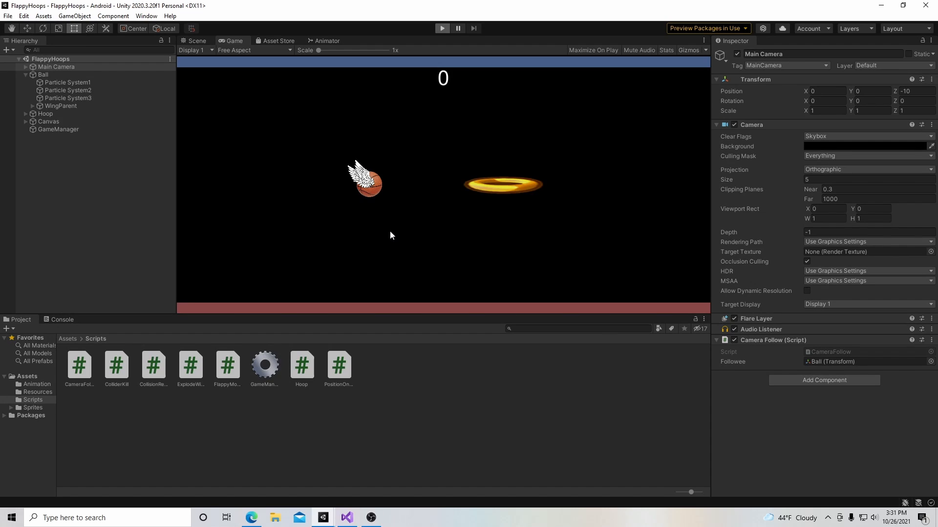
{"action": "left_click", "coordinate": [390, 232]}
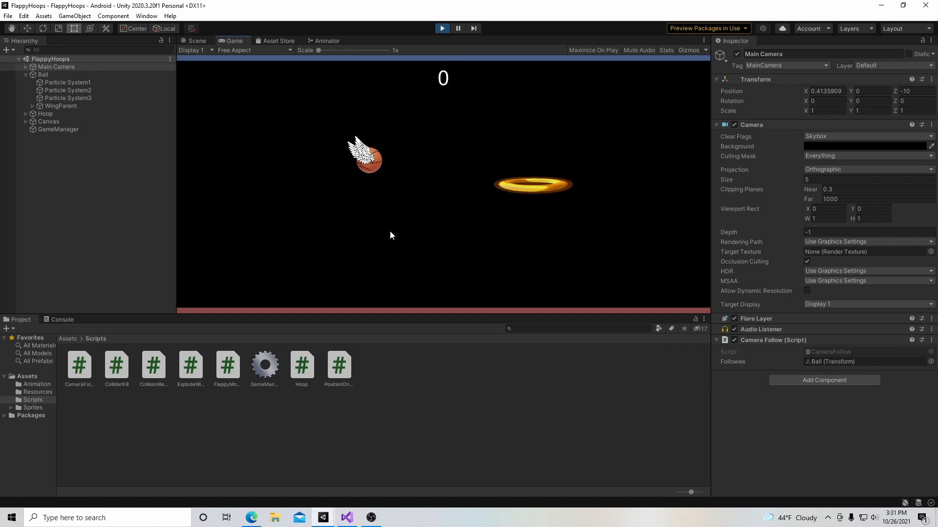
{"action": "left_click", "coordinate": [380, 233]}
{"action": "left_click", "coordinate": [380, 233]}
{"action": "left_click", "coordinate": [381, 234]}
{"action": "left_click", "coordinate": [380, 234]}
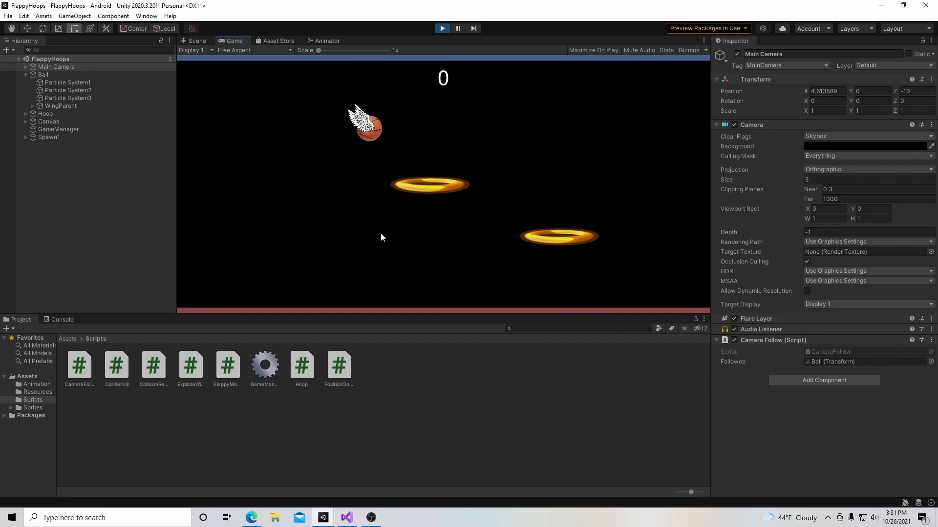
{"action": "left_click", "coordinate": [381, 233]}
{"action": "left_click", "coordinate": [381, 233]}
{"action": "left_click", "coordinate": [381, 233]}
{"action": "left_click", "coordinate": [381, 233]}
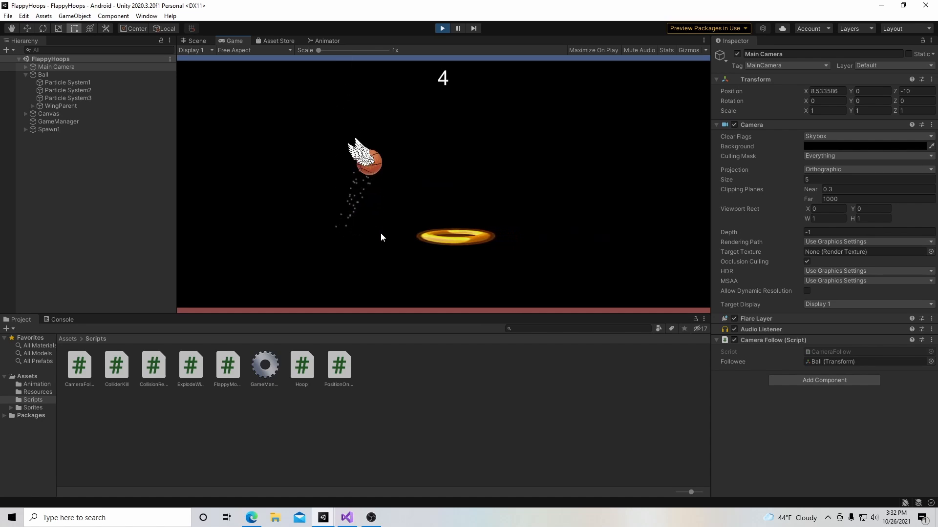
{"action": "left_click", "coordinate": [371, 252]}
{"action": "left_click", "coordinate": [390, 271]}
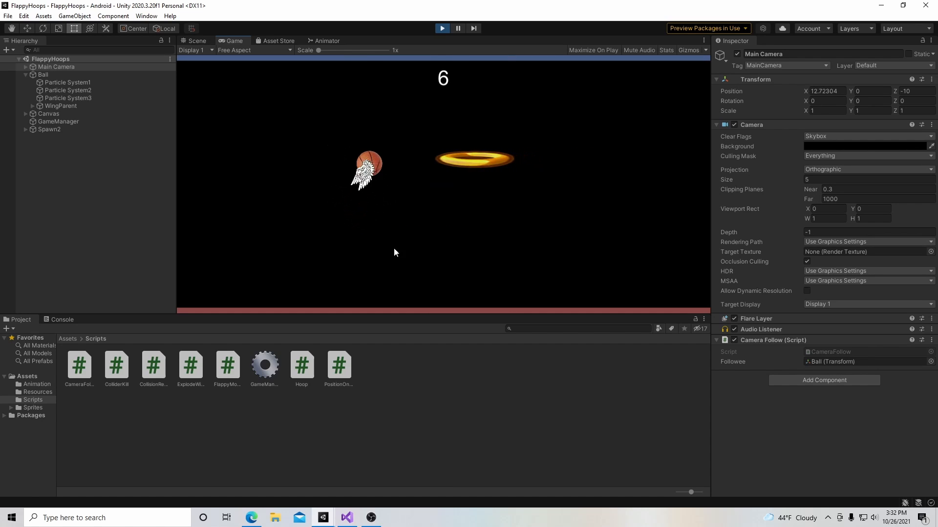
{"action": "left_click", "coordinate": [442, 29]}
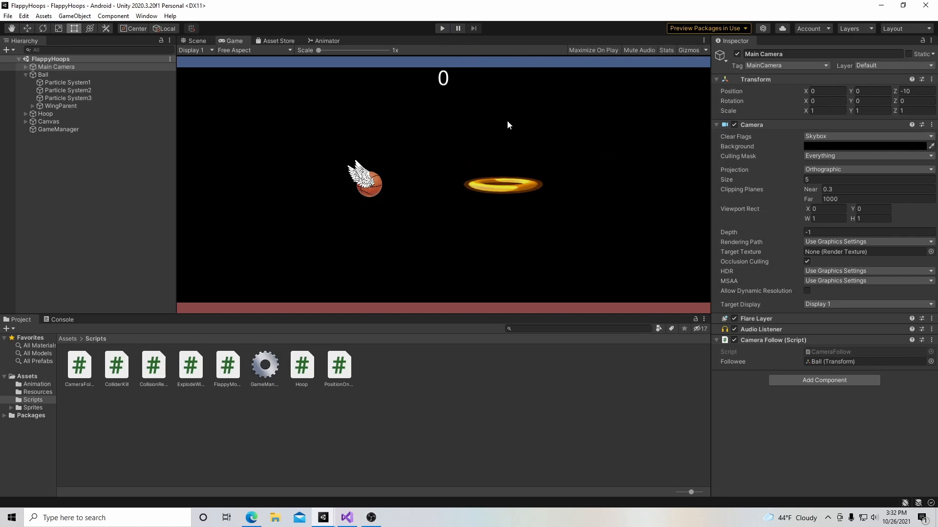
Return to Visual Studio and add transform.postion.y followed by a comma as the second component of the new Vector3 in Update().
{"action": "left_click", "coordinate": [347, 518]}
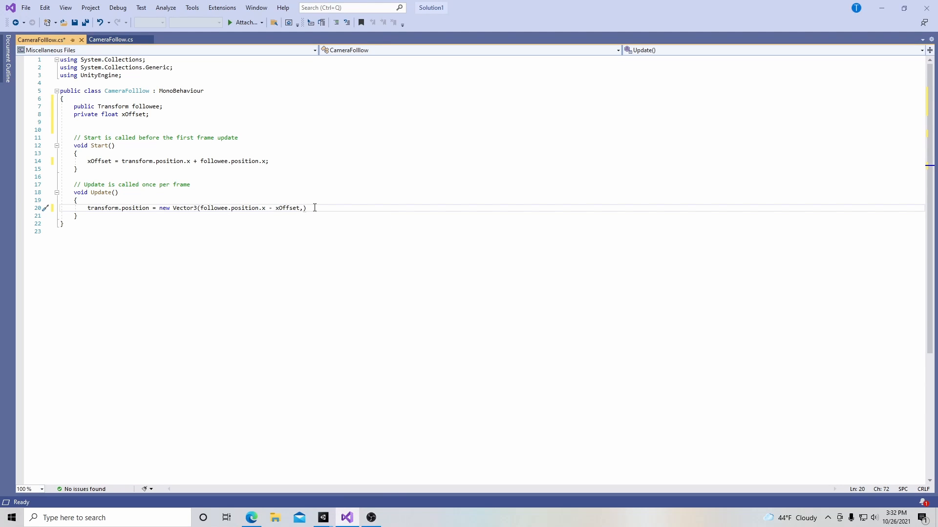
{"action": "type", "text": "tansf"}
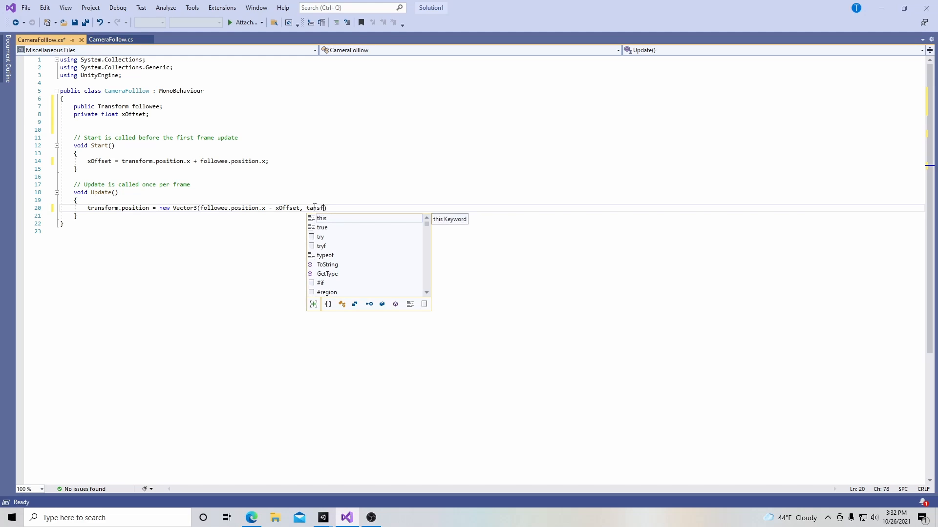
{"action": "type", "text": "or,"}
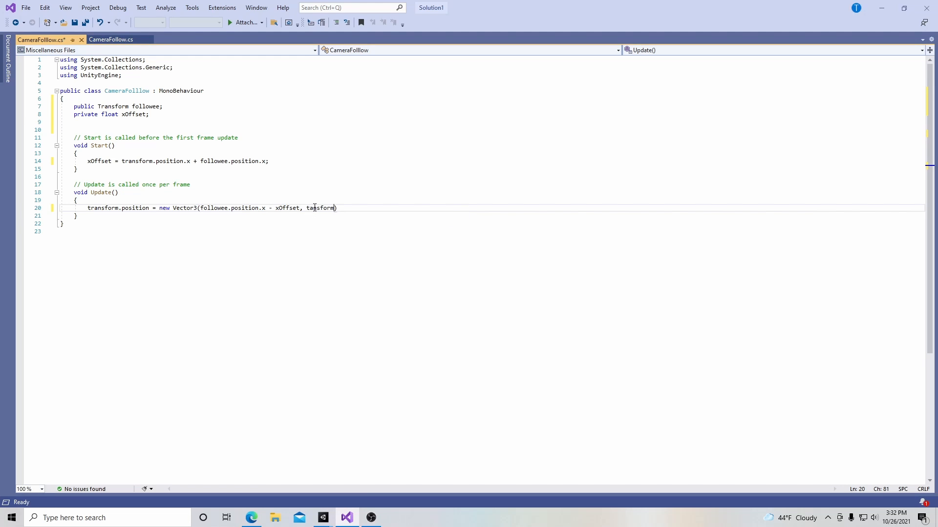
{"action": "key", "text": "BackSpace"}
{"action": "key", "text": "BackSpace"}
{"action": "key", "text": "BackSpace"}
{"action": "key", "text": "BackSpace"}
{"action": "type", "text": "ransform.postion.y, "}
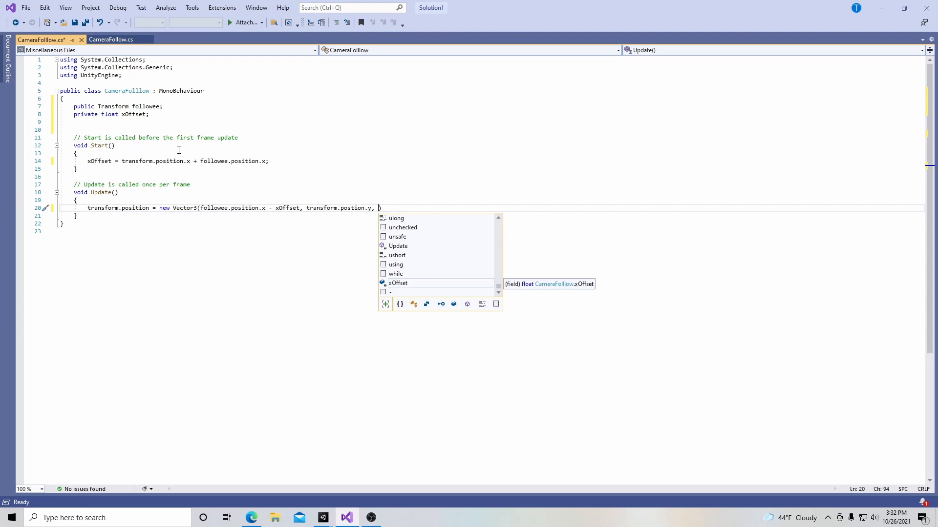
Add transform.position.z as the Vector3's third component, end the statement with a semicolon, and save the script.
{"action": "type", "text": "transfo"}
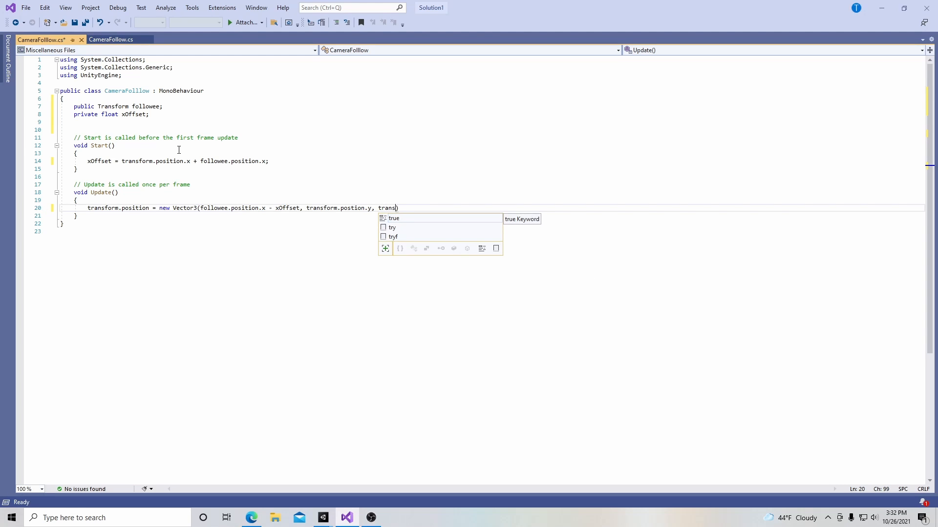
{"action": "type", "text": "rm.position.z)"}
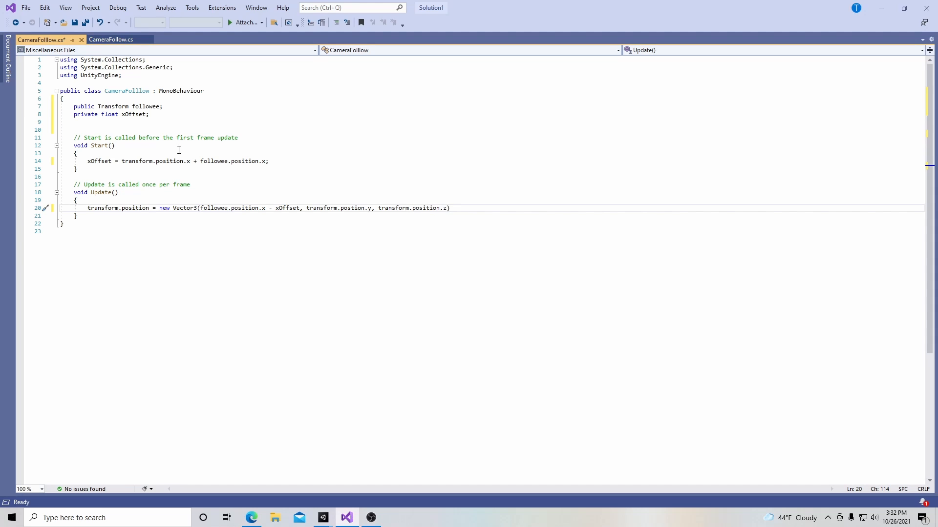
{"action": "type", "text": ";"}
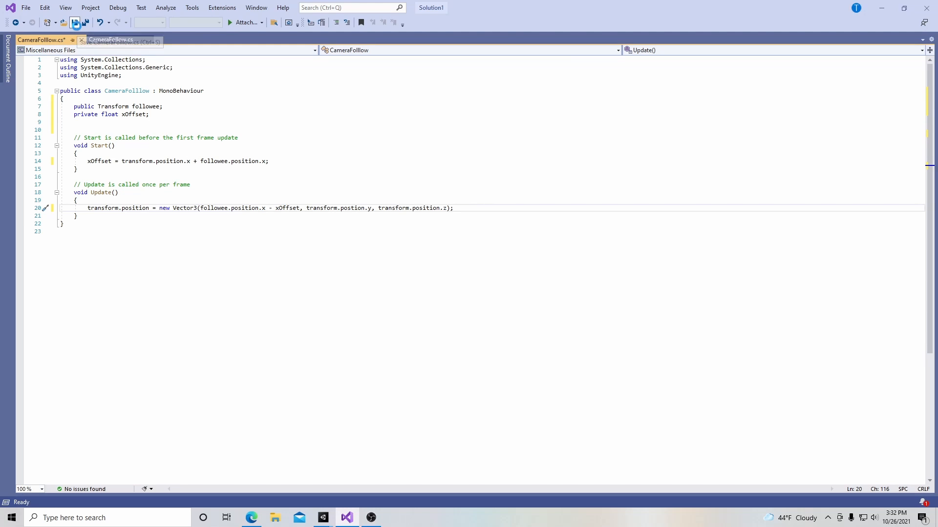
{"action": "left_click", "coordinate": [74, 23]}
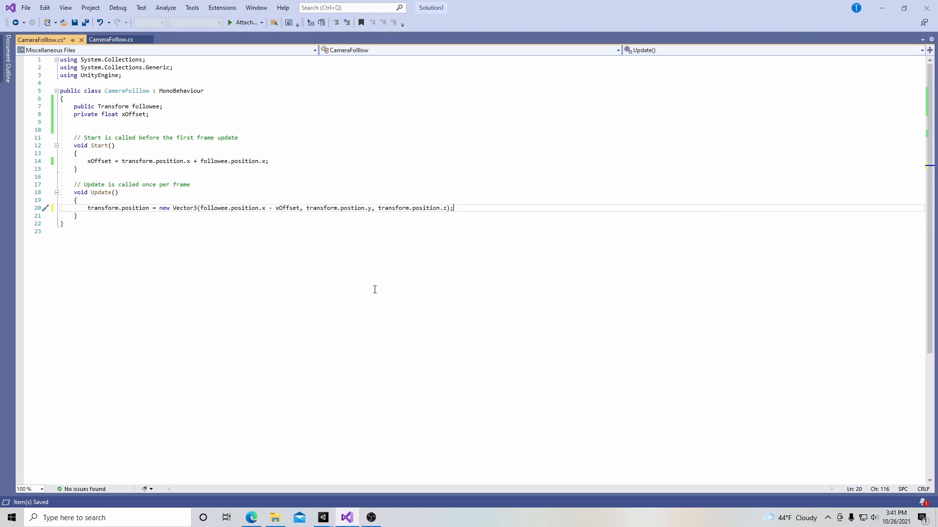
Correct the misspelled postion to position in the Vector3's second component and save the script.
{"action": "left_click", "coordinate": [350, 208]}
{"action": "type", "text": "i"}
{"action": "key", "text": "ctrl+s"}
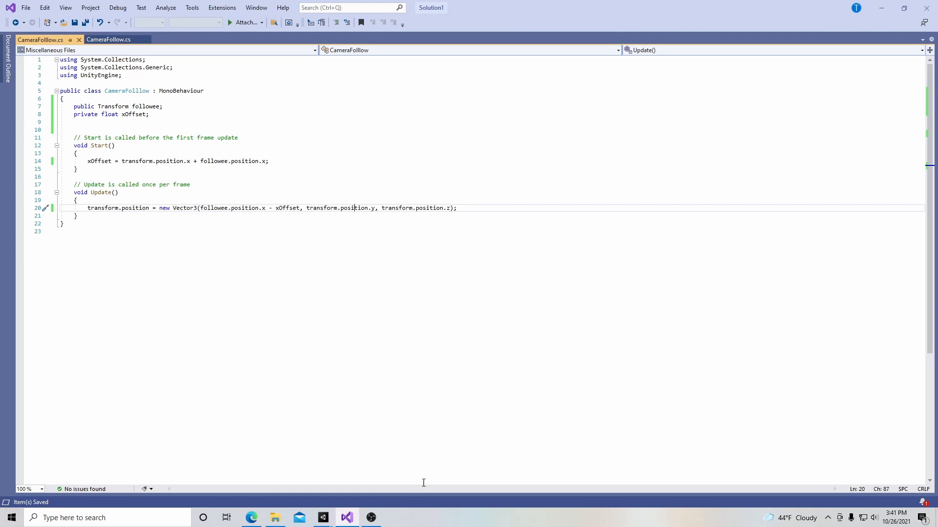
Switch to the Bouncy Hoop project in Unity, run the game to watch the ball's movement, then stop and show the Scene view.
{"action": "mouse_move", "coordinate": [322, 517]}
{"action": "left_click", "coordinate": [398, 443]}
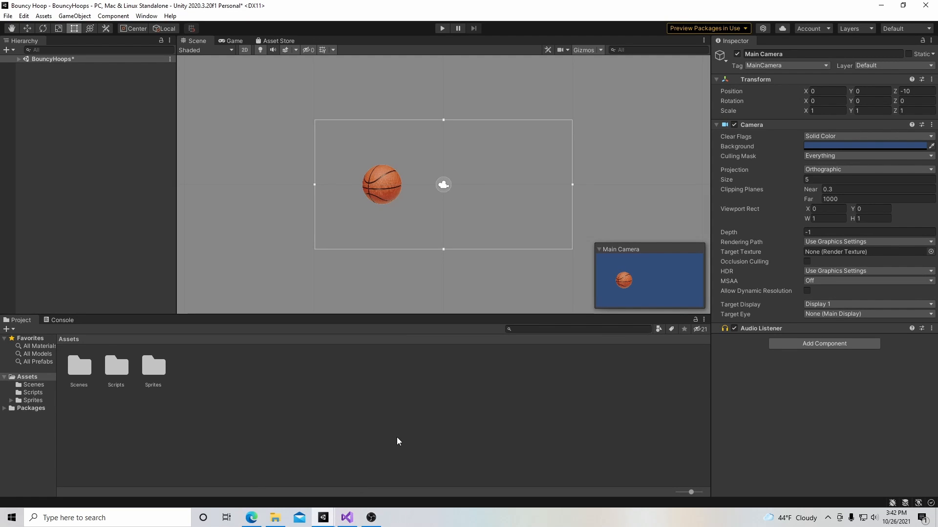
{"action": "left_click", "coordinate": [442, 29]}
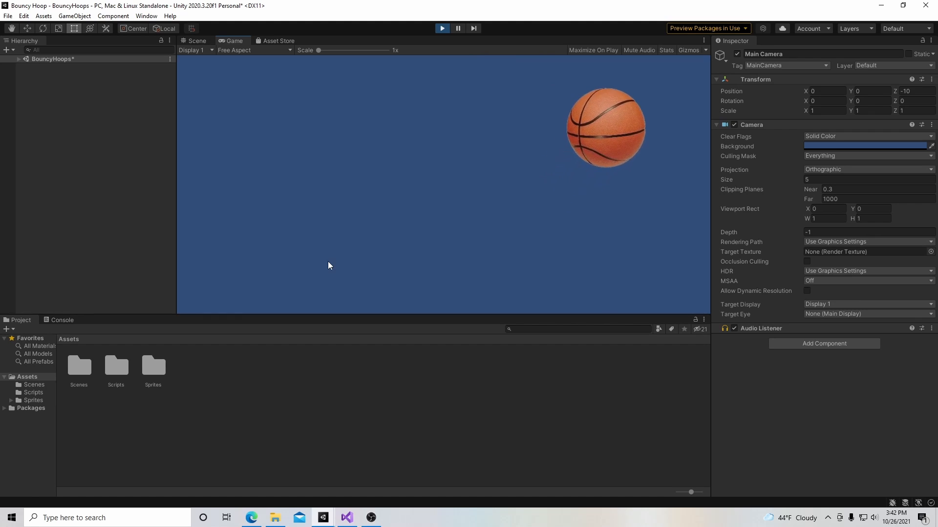
{"action": "left_click", "coordinate": [442, 28]}
{"action": "left_click", "coordinate": [198, 41]}
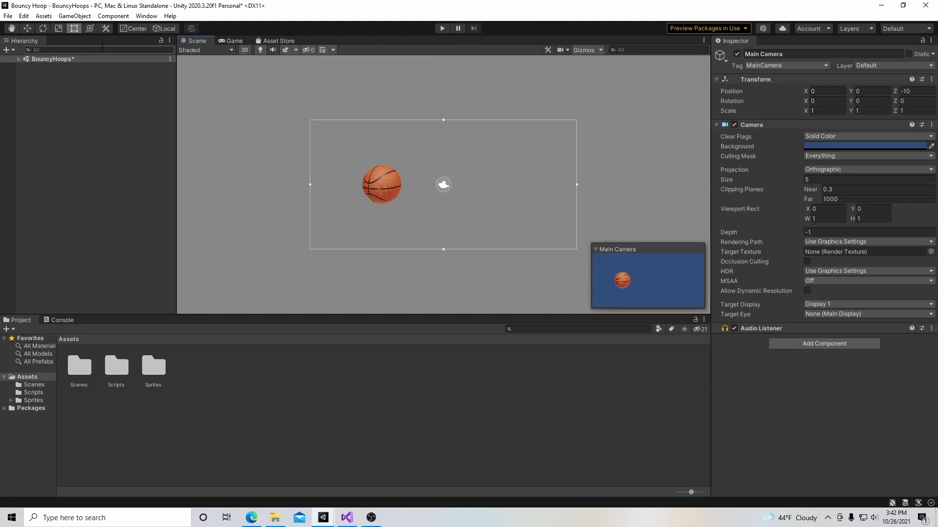
Expand the BouncyHoops scene and shift the Ball horizontally with the Move tool to about X -4.6.
{"action": "left_click", "coordinate": [27, 29]}
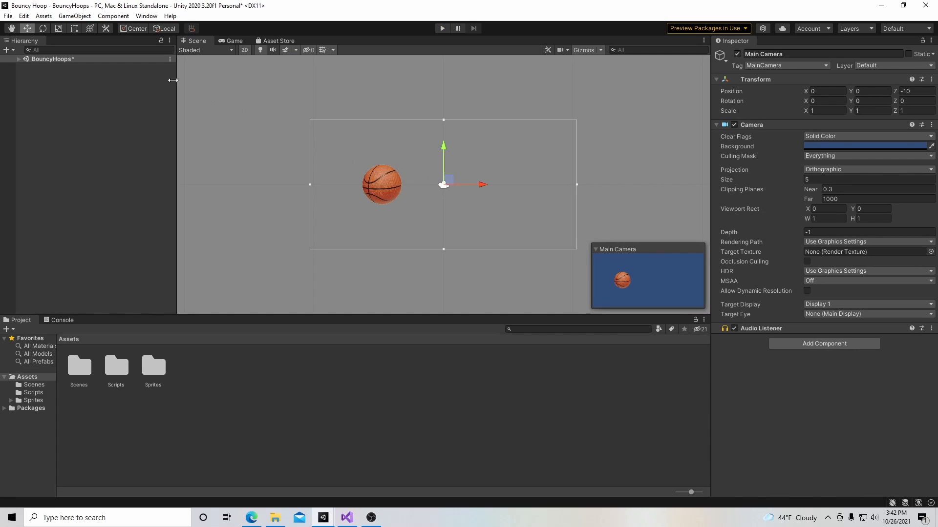
{"action": "left_click", "coordinate": [19, 58]}
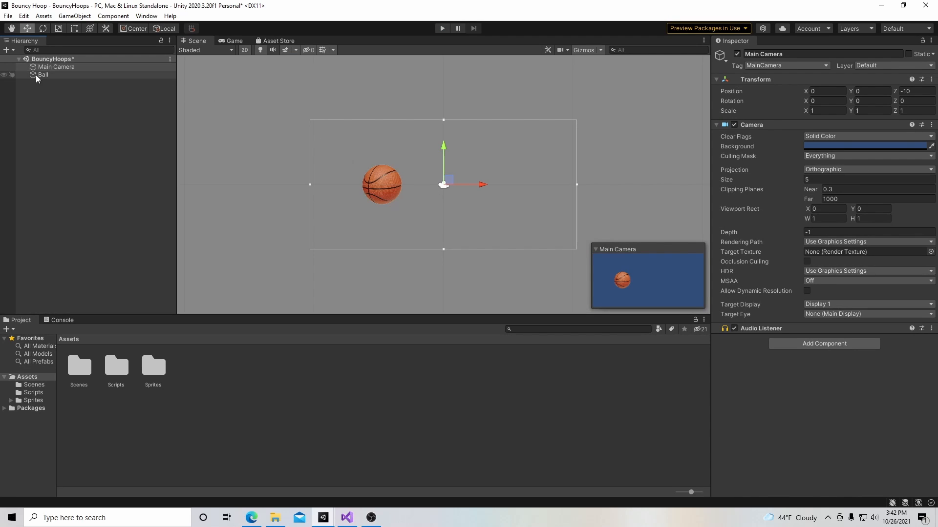
{"action": "left_click", "coordinate": [49, 75]}
{"action": "mouse_move", "coordinate": [419, 186]}
{"action": "left_mouse_down"}
{"action": "mouse_move", "coordinate": [475, 192]}
{"action": "mouse_move", "coordinate": [409, 191]}
{"action": "mouse_move", "coordinate": [423, 194]}
{"action": "left_mouse_up"}
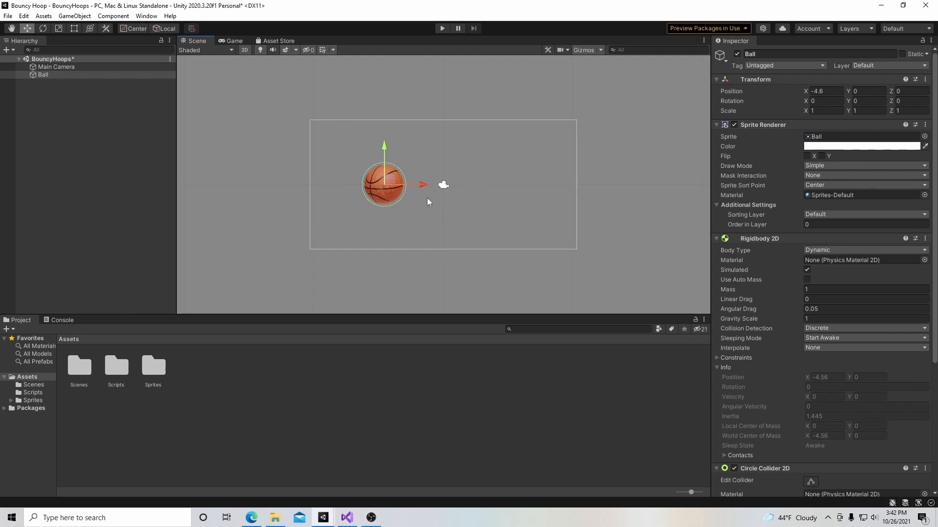
Change the Unity editor layout to 2 by 3.
{"action": "left_click", "coordinate": [153, 18]}
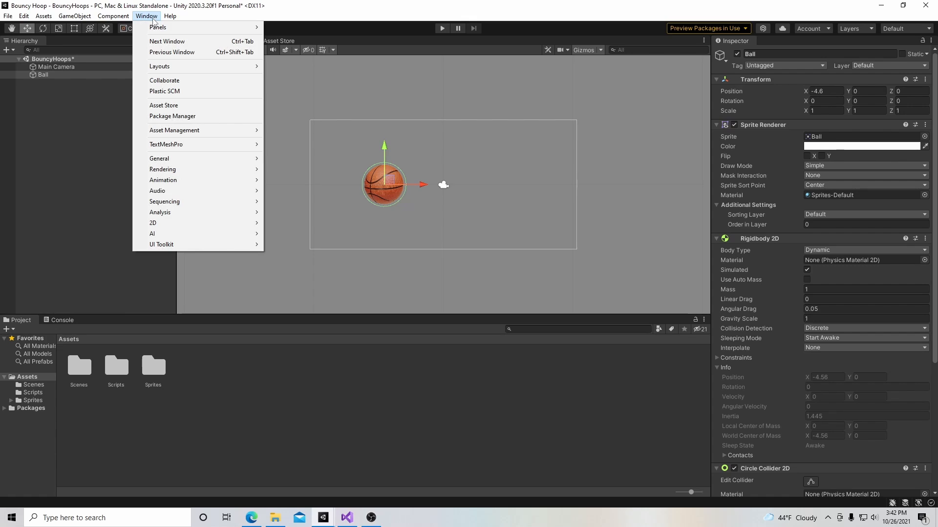
{"action": "mouse_move", "coordinate": [168, 71]}
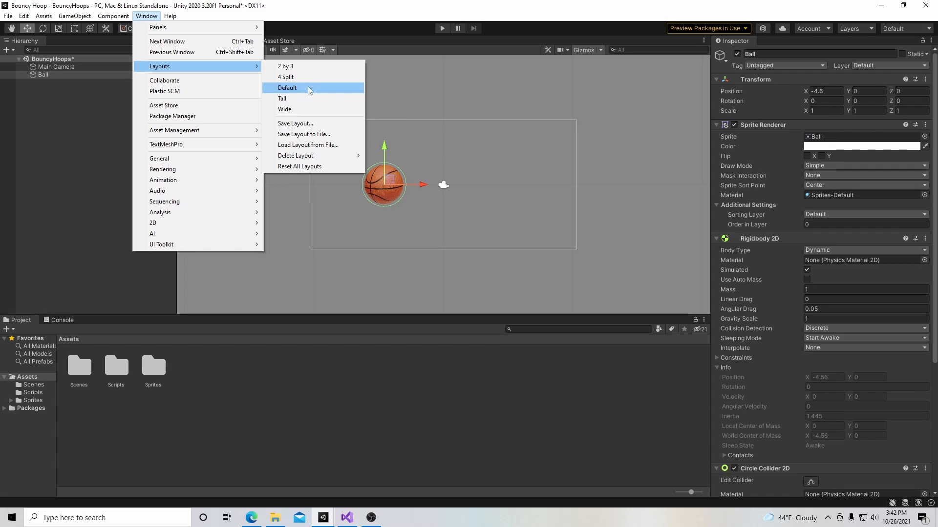
{"action": "left_click", "coordinate": [291, 67]}
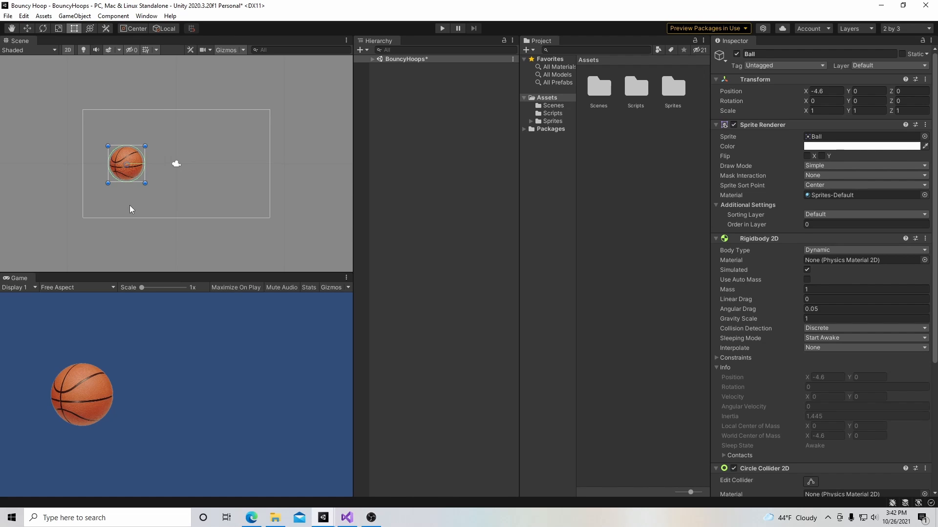
Attach the CameraFolllow script from the Scripts folder to the Main Camera as a component.
{"action": "left_click", "coordinate": [372, 58]}
{"action": "left_click", "coordinate": [399, 67]}
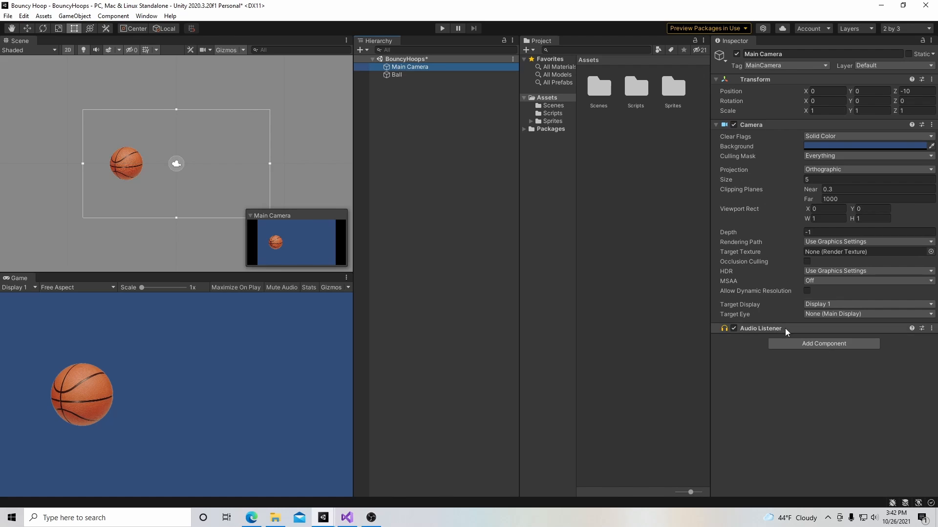
{"action": "double_click", "coordinate": [635, 91]}
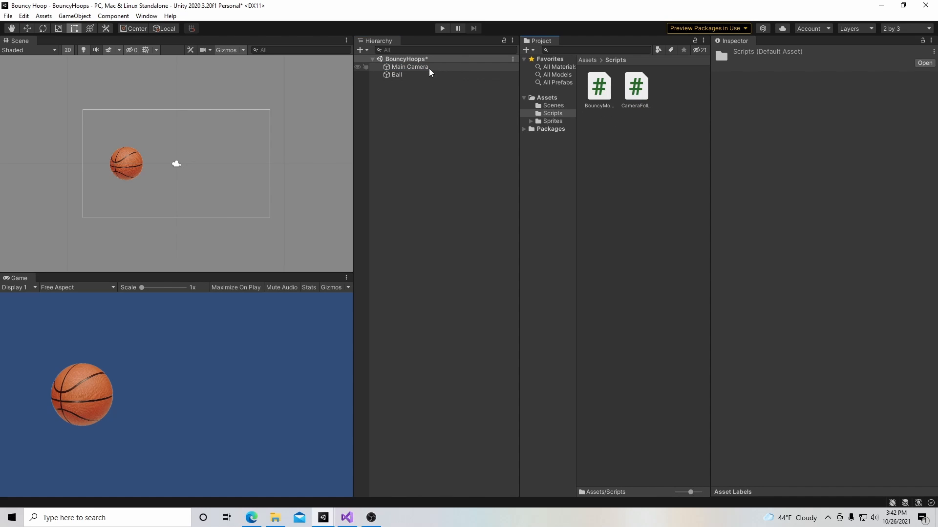
{"action": "left_click_drag", "start_coordinate": [625, 89], "coordinate": [867, 394]}
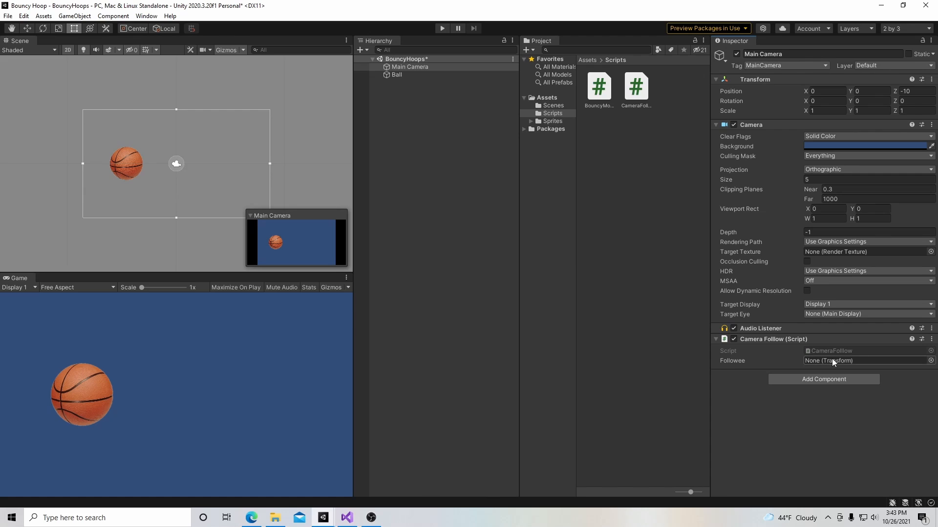
Assign the Ball as the Followee of the Main Camera's Camera Folllow script and save the scene.
{"action": "left_click", "coordinate": [400, 77]}
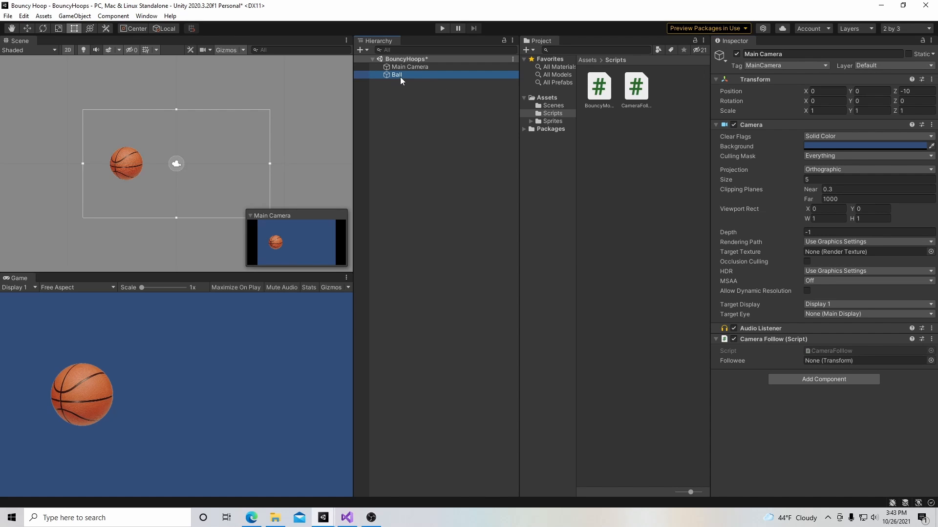
{"action": "left_click_drag", "start_coordinate": [400, 77], "coordinate": [845, 363]}
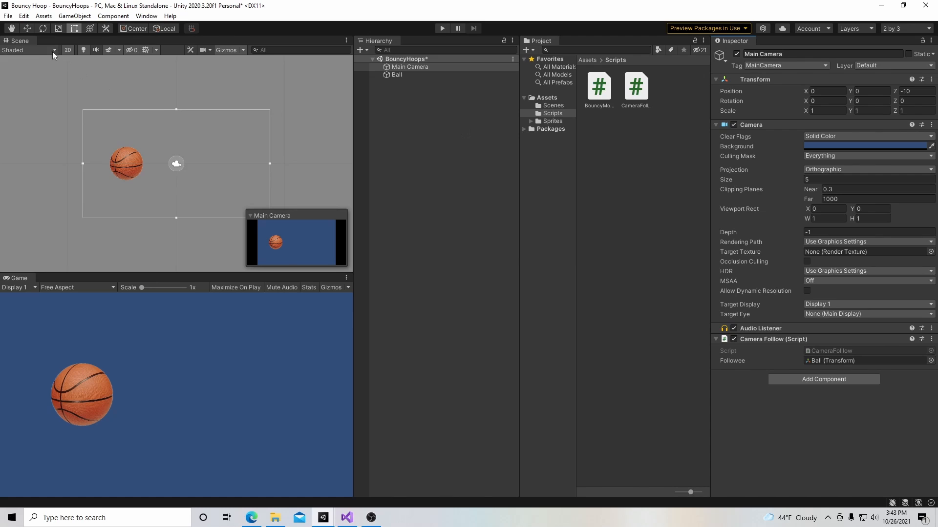
{"action": "left_click", "coordinate": [8, 15]}
{"action": "left_click", "coordinate": [23, 63]}
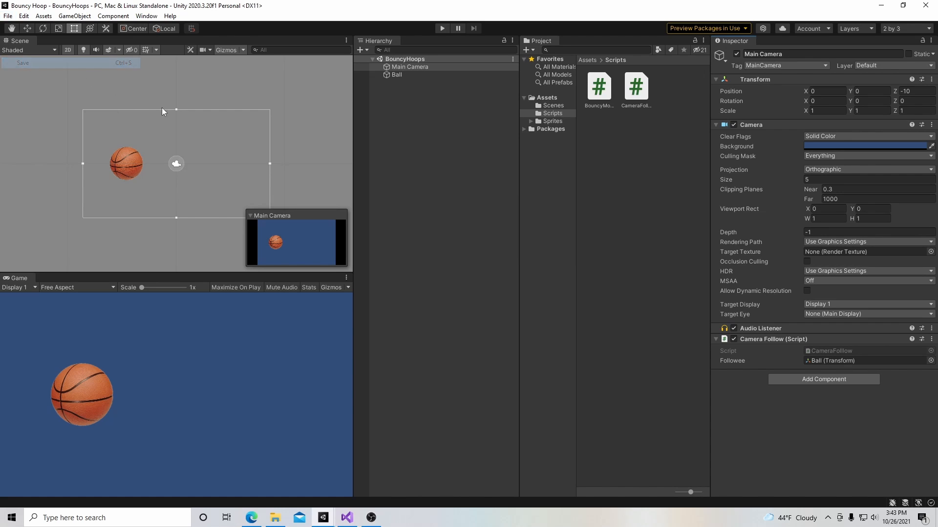
In Visual Studio, replace the minus sign before xOffset in the Update() assignment with a plus sign and save the script.
{"action": "left_click", "coordinate": [347, 517]}
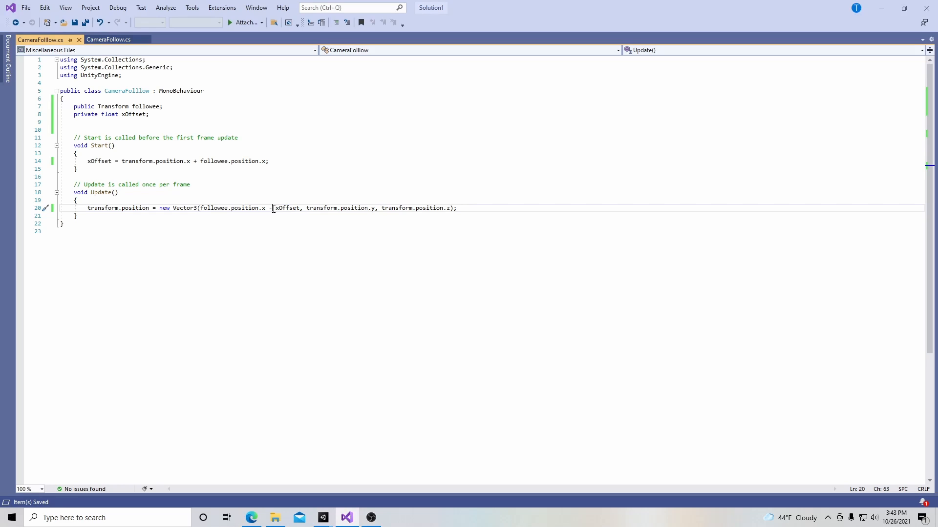
{"action": "key", "text": "BackSpace"}
{"action": "type", "text": "+"}
{"action": "left_click", "coordinate": [75, 22]}
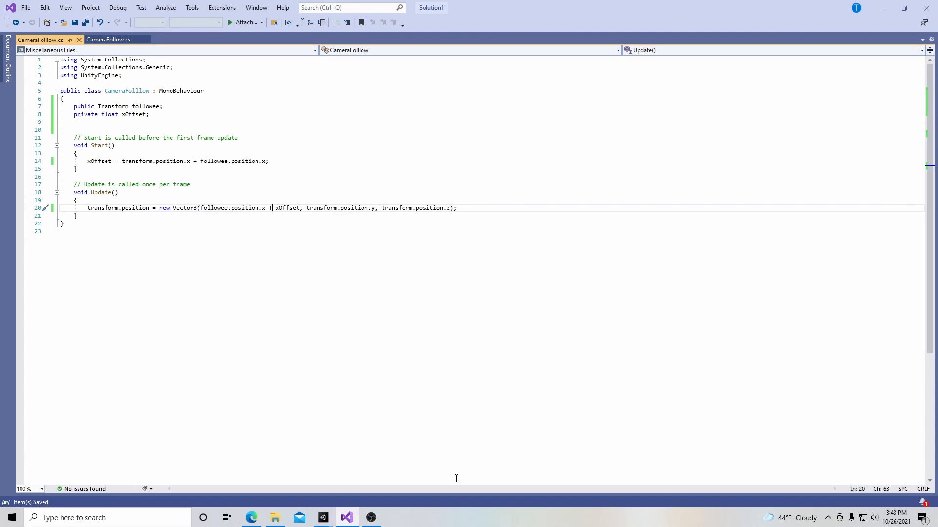
Switch back to the Bouncy Hoop project in Unity and run the game to test the camera follow.
{"action": "left_click", "coordinate": [322, 519]}
{"action": "left_click", "coordinate": [383, 488]}
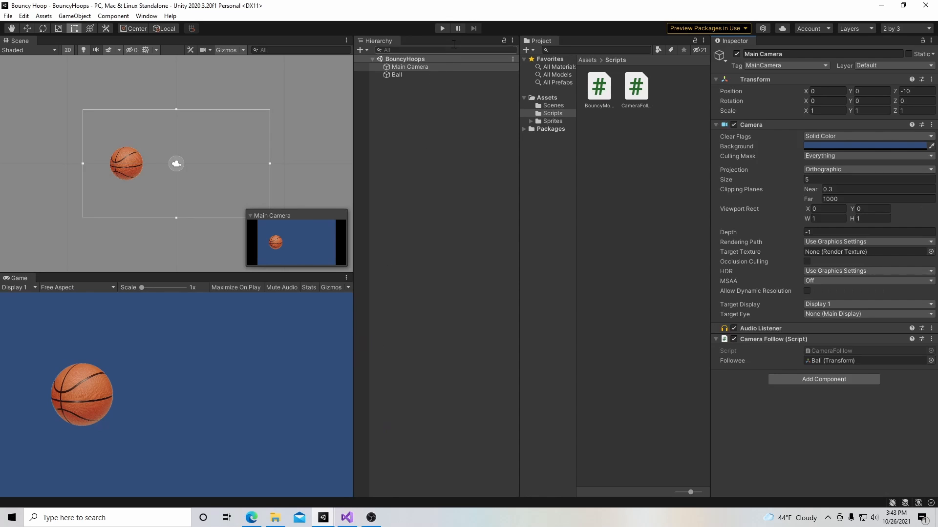
{"action": "left_click", "coordinate": [442, 28]}
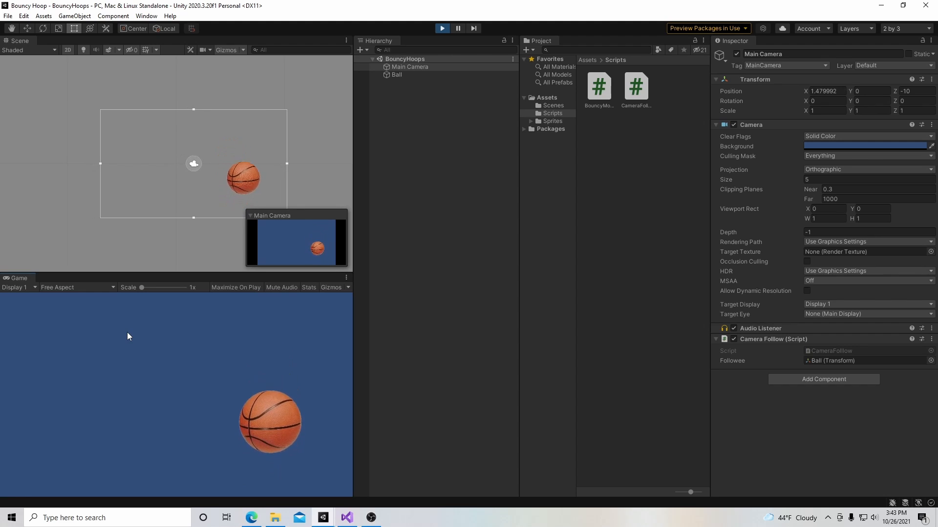
Stop the game, switch to Visual Studio, replace the plus sign before xOffset in the Update() assignment with a minus sign, and save the script.
{"action": "key", "text": "ctrl+p"}
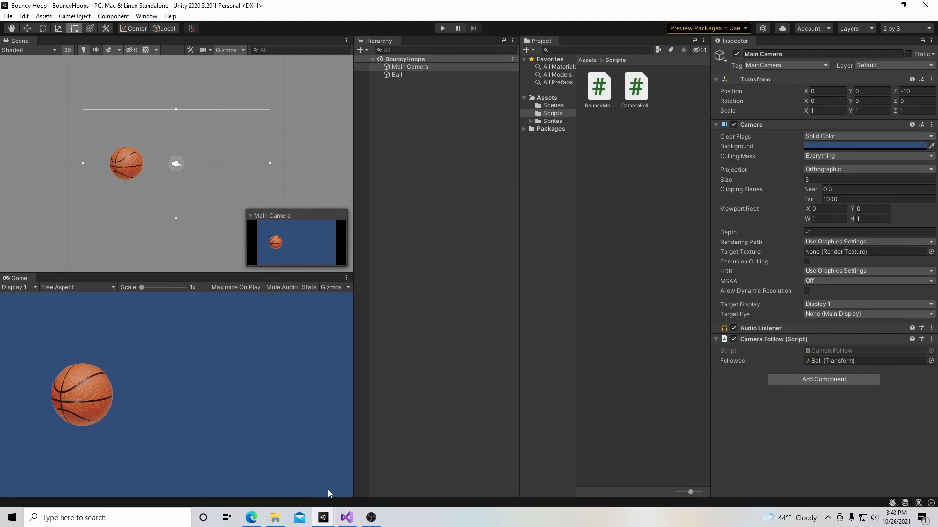
{"action": "left_click", "coordinate": [347, 518]}
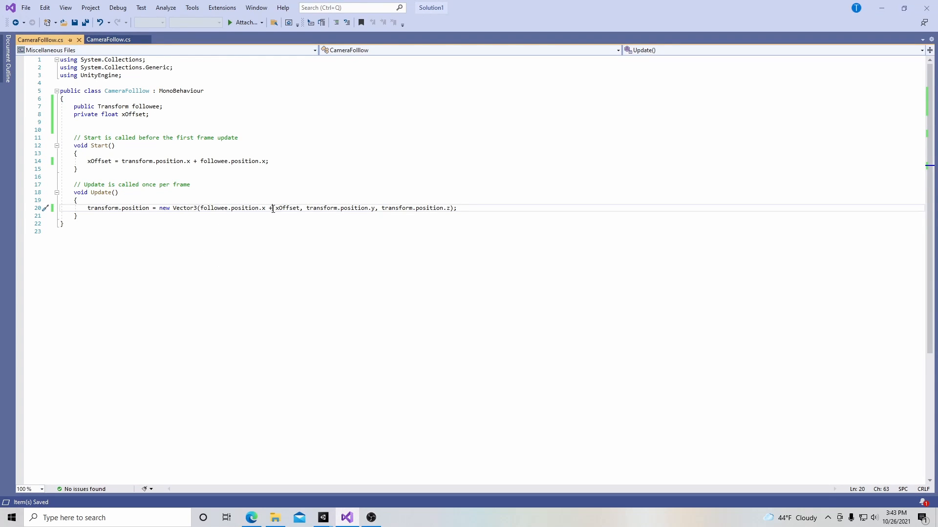
{"action": "key", "text": "BackSpace"}
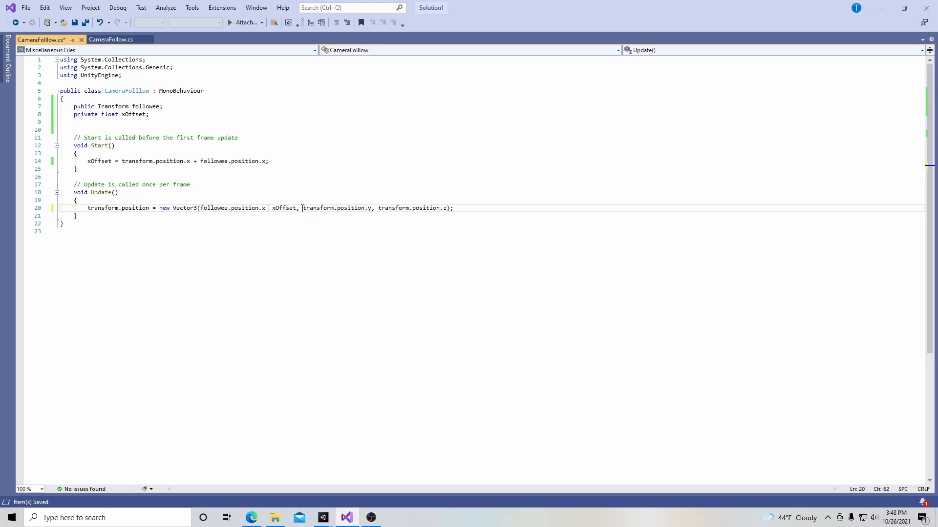
{"action": "type", "text": "-"}
{"action": "key", "text": "ctrl+s"}
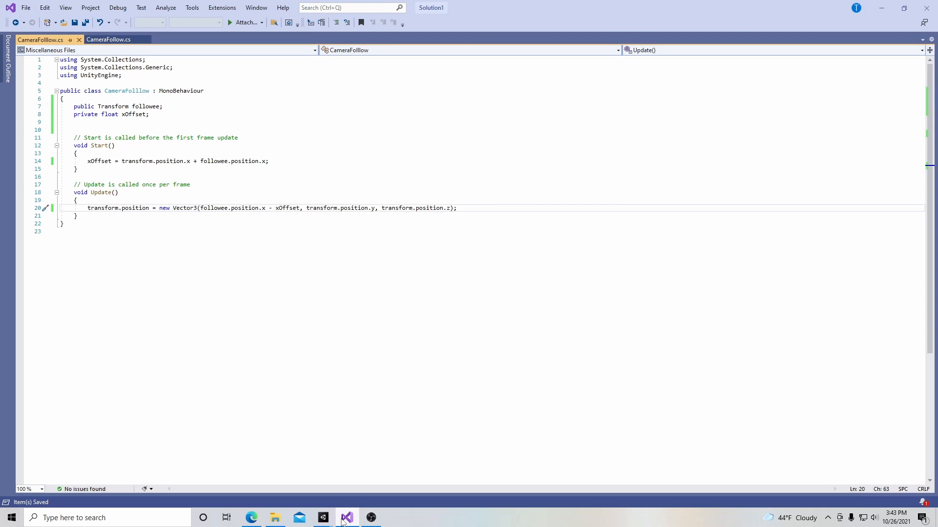
Switch back to the Bouncy Hoop project in Unity, run the game to test the camera follow, and stop it.
{"action": "left_click", "coordinate": [323, 518]}
{"action": "left_click", "coordinate": [380, 487]}
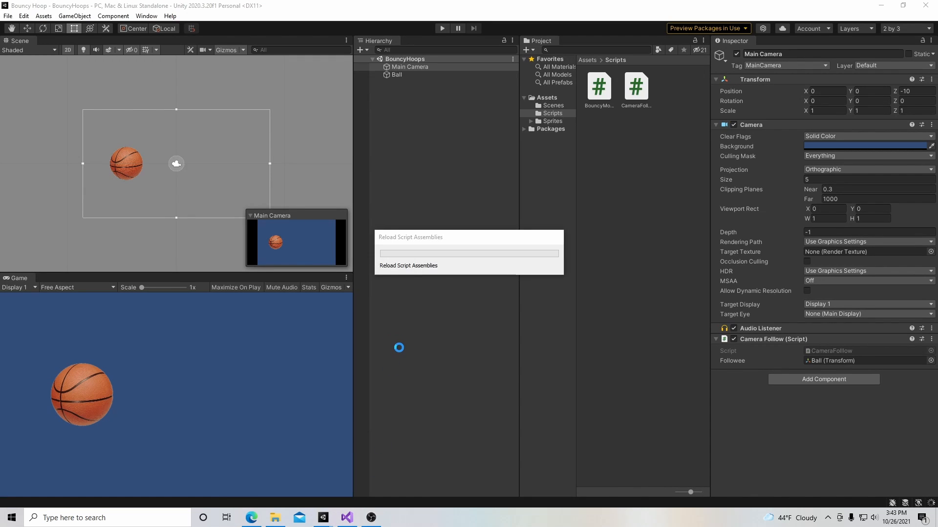
{"action": "key", "text": "ctrl+p"}
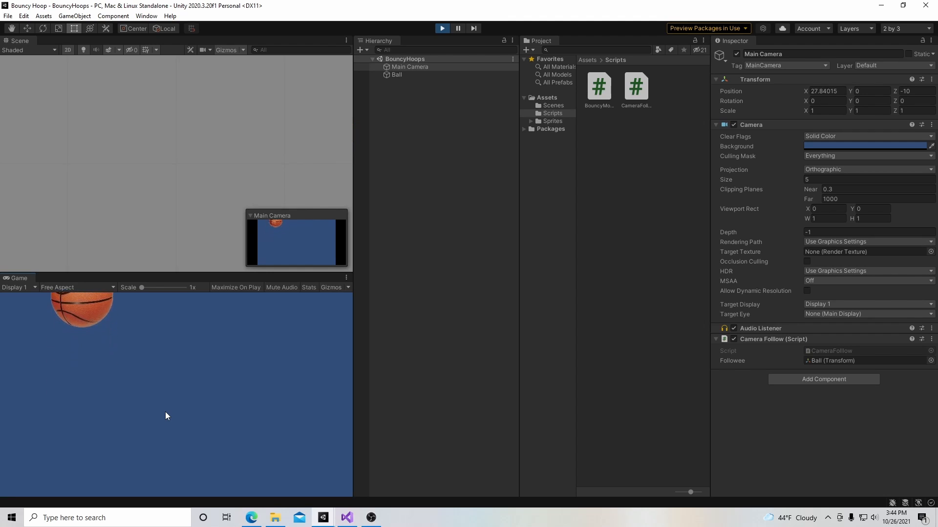
{"action": "left_click", "coordinate": [442, 28]}
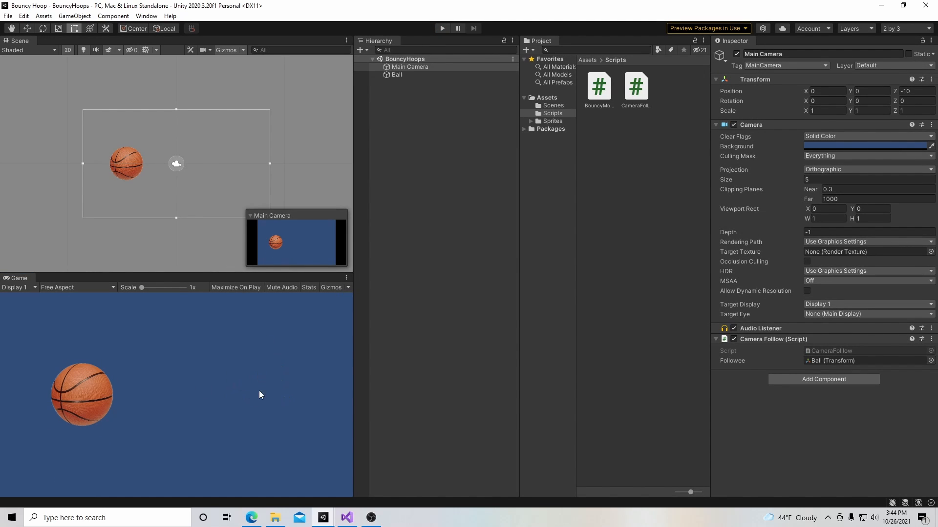
Set the Main Camera's background colour to black (hexadecimal 000000).
{"action": "left_click", "coordinate": [824, 145]}
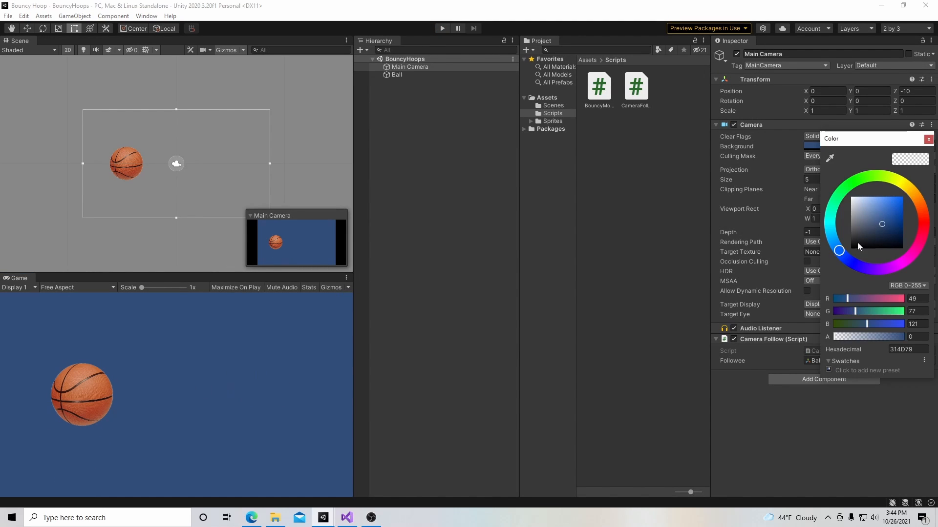
{"action": "left_click_drag", "start_coordinate": [882, 224], "coordinate": [851, 248]}
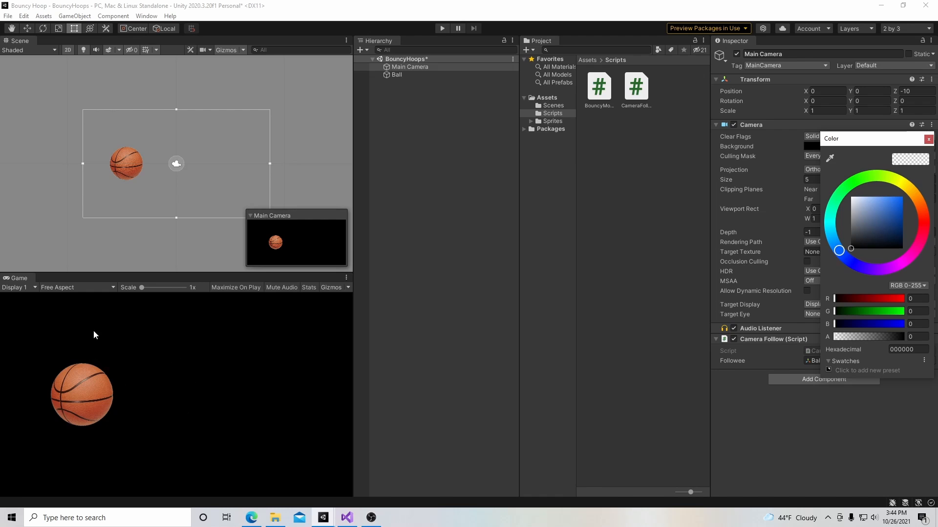
Change the Unity editor's window arrangement to the Default layout.
{"action": "left_click", "coordinate": [146, 15]}
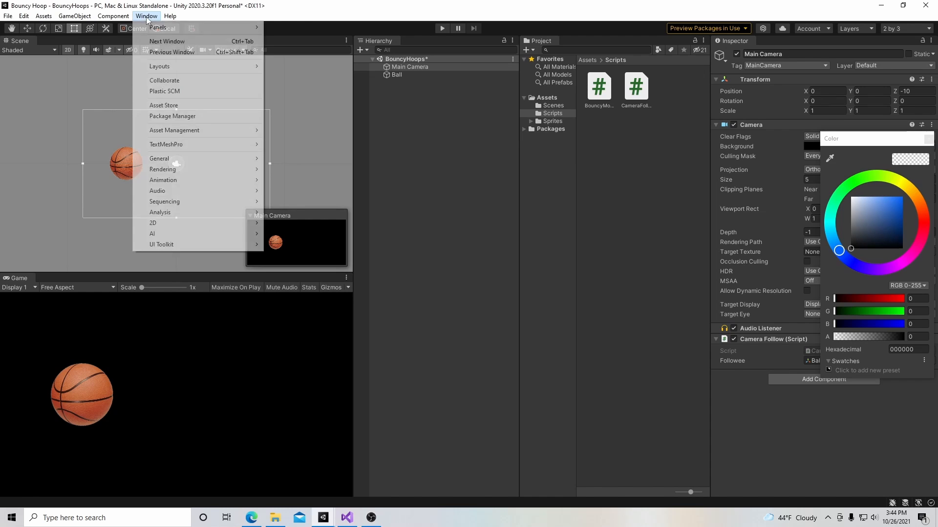
{"action": "mouse_move", "coordinate": [181, 66]}
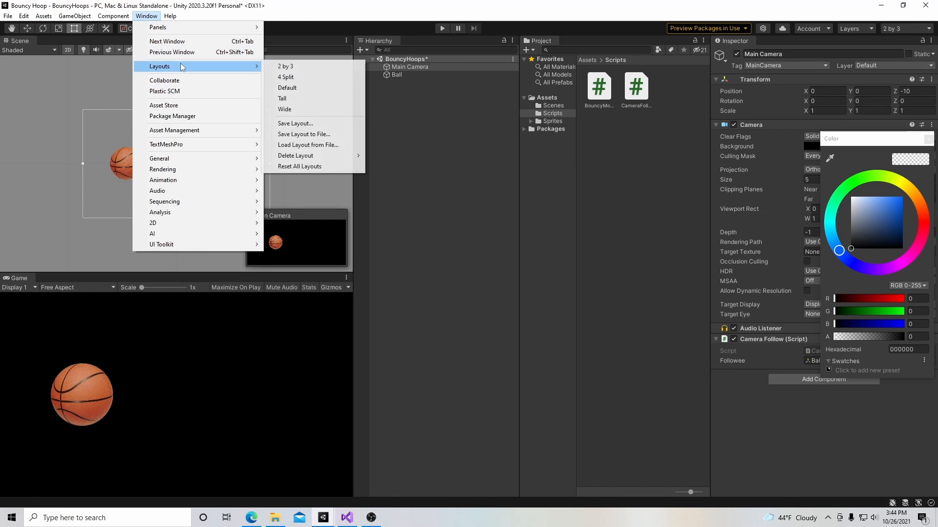
{"action": "left_click", "coordinate": [287, 88]}
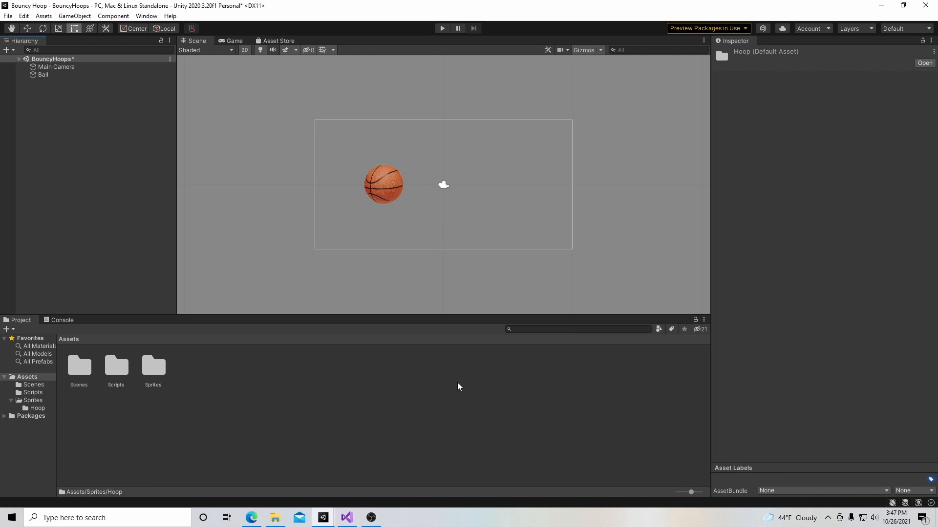
Open the Hoop folder inside the Sprites assets and examine the HoopBottom and HoopTop sprites.
{"action": "double_click", "coordinate": [149, 373]}
{"action": "double_click", "coordinate": [78, 379]}
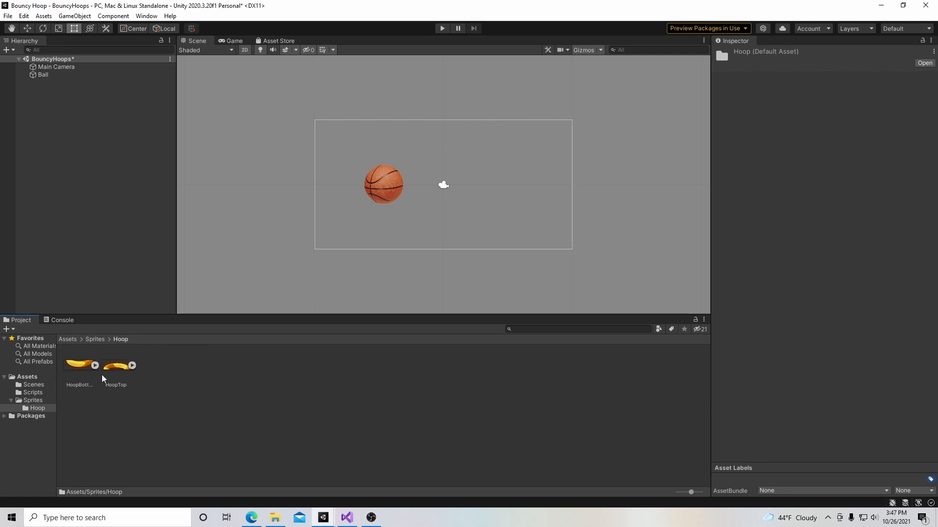
{"action": "left_click", "coordinate": [112, 373]}
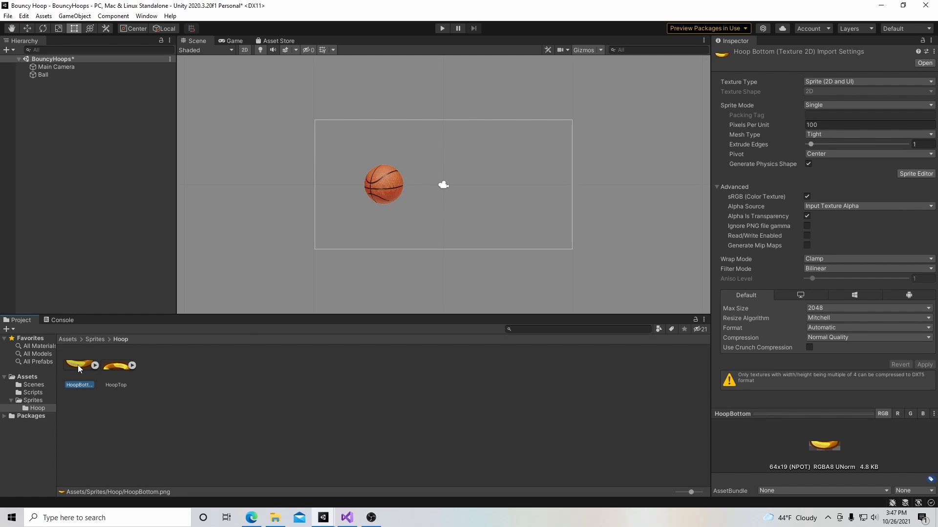
{"action": "left_click", "coordinate": [123, 367]}
{"action": "left_click", "coordinate": [74, 366]}
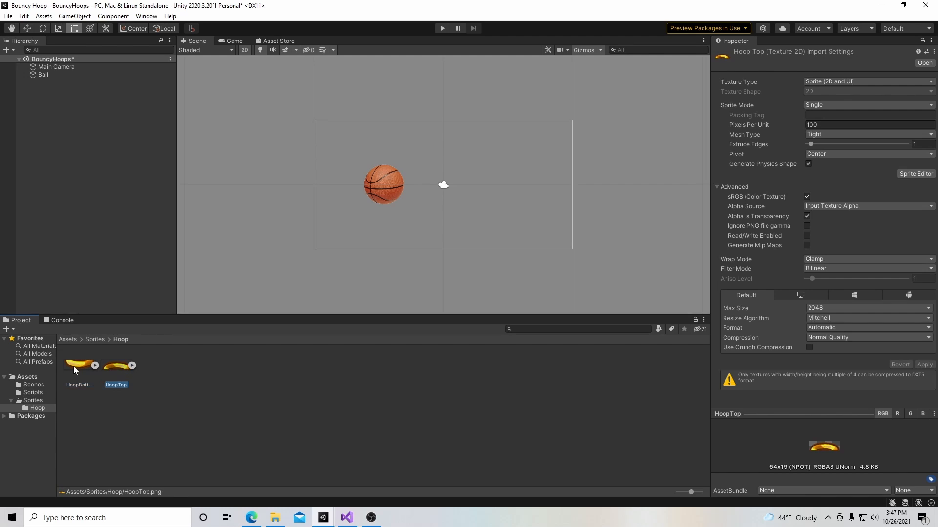
{"action": "left_click", "coordinate": [122, 366]}
{"action": "left_click", "coordinate": [75, 367]}
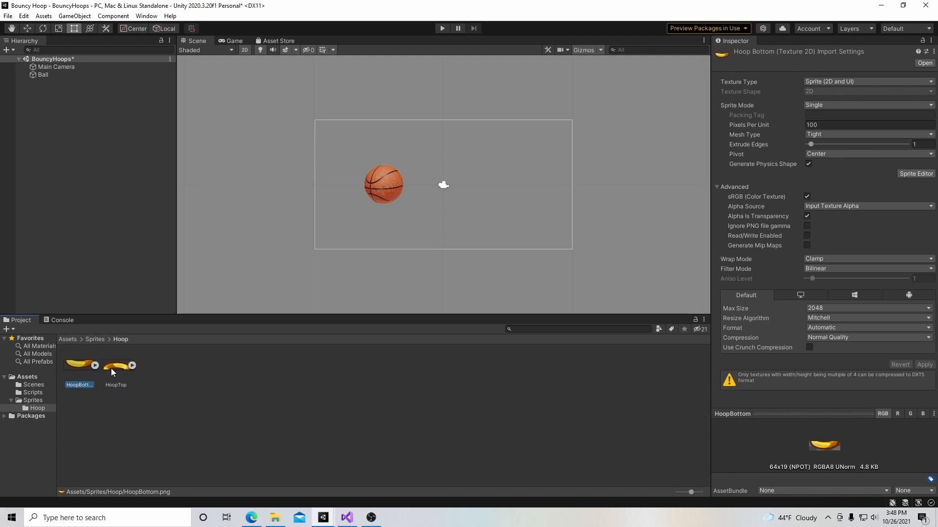
{"action": "left_click", "coordinate": [110, 368]}
{"action": "left_click", "coordinate": [72, 368]}
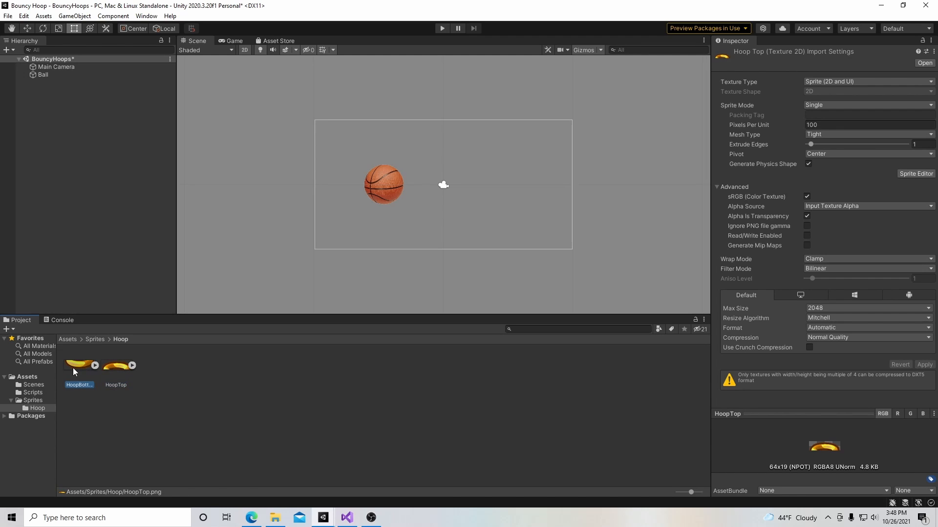
{"action": "left_click", "coordinate": [114, 367]}
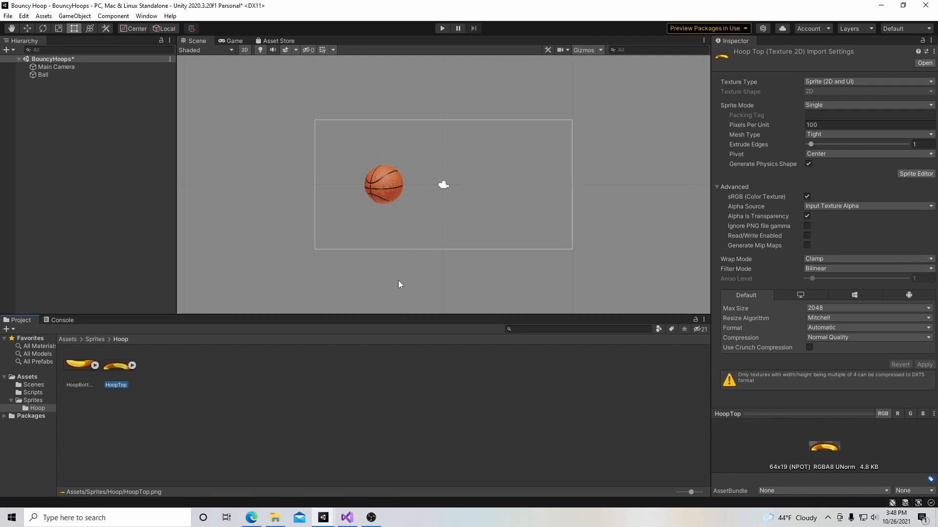
Create an empty game object at the root of the BouncyHoops scene and name it Hoop.
{"action": "right_click", "coordinate": [32, 86]}
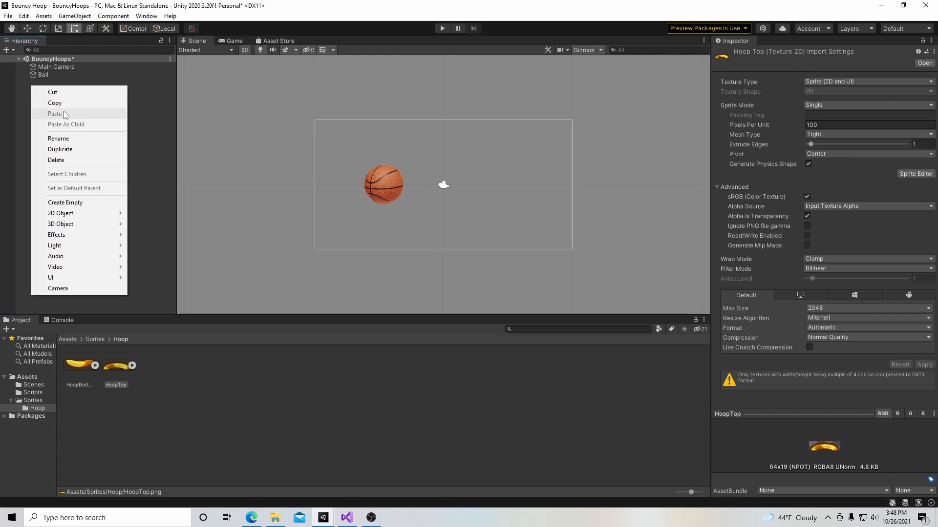
{"action": "left_click", "coordinate": [86, 201]}
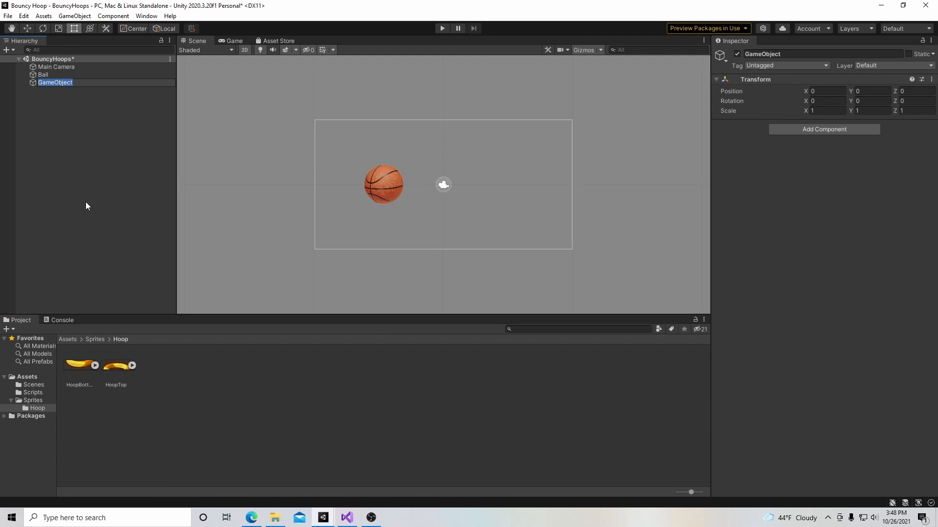
{"action": "type", "text": "Hoop"}
{"action": "key", "text": "Return"}
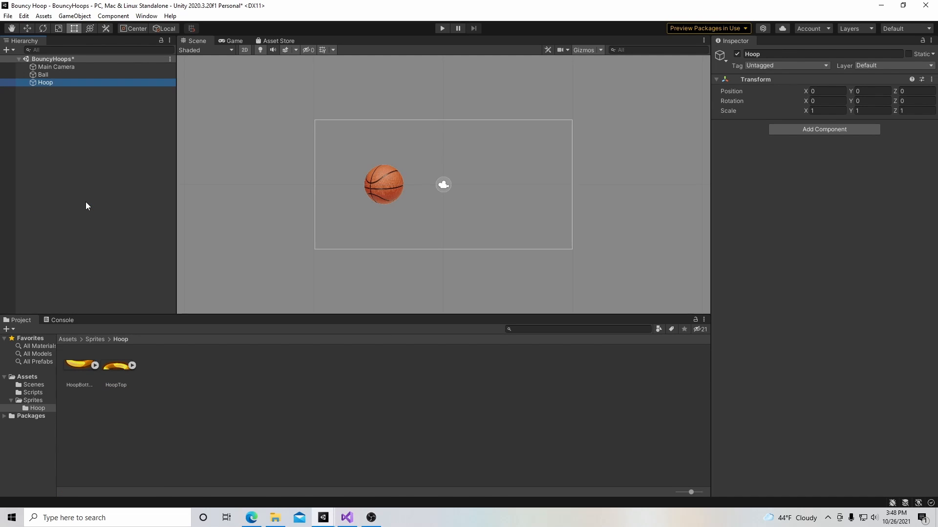
Create an empty child object under Hoop and name it HoopSprites.
{"action": "right_click", "coordinate": [46, 84]}
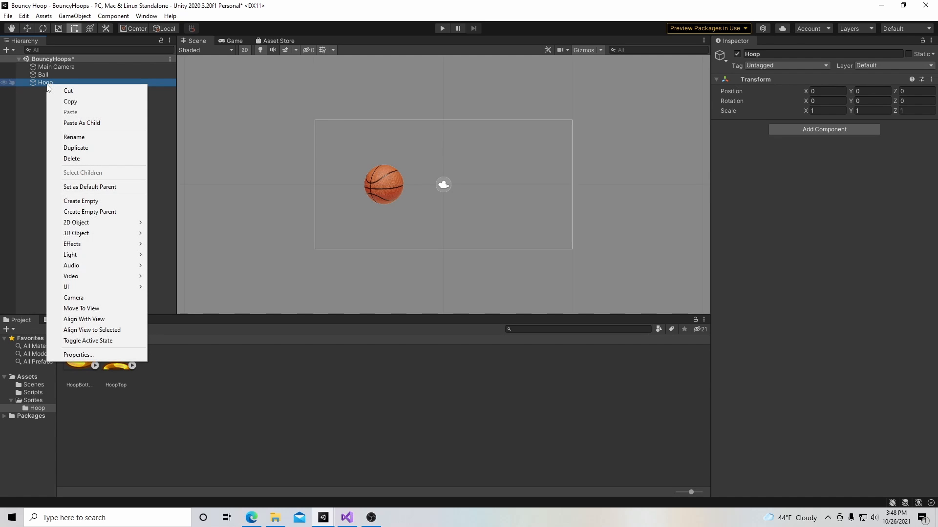
{"action": "left_click", "coordinate": [81, 201]}
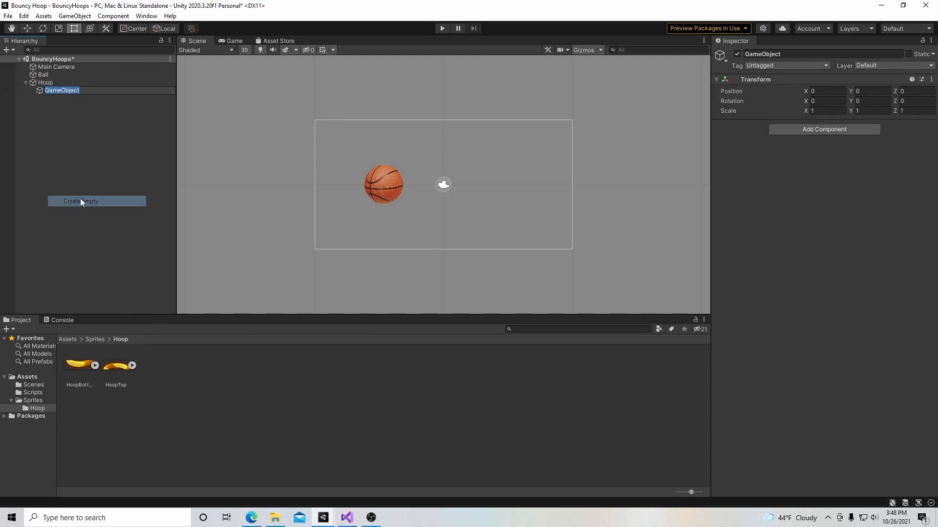
{"action": "type", "text": "H"}
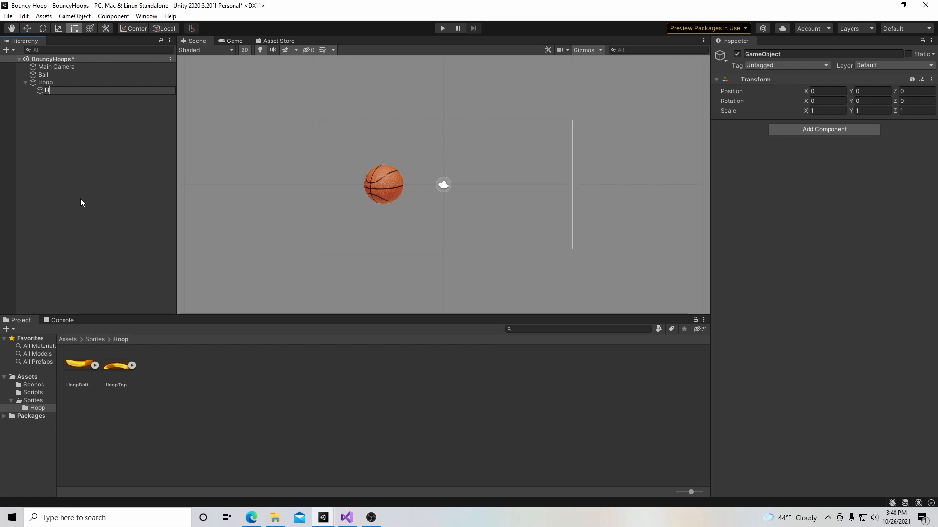
{"action": "type", "text": "oopSprites"}
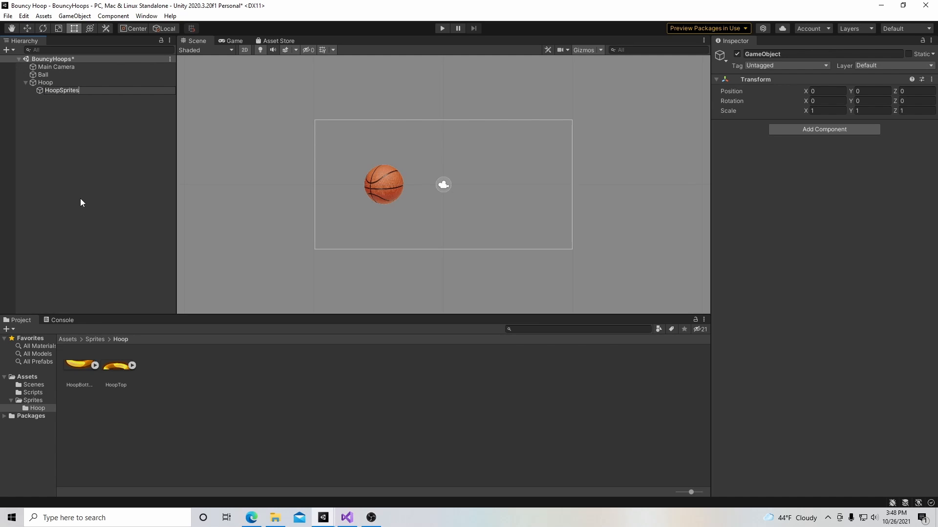
{"action": "key", "text": "Return"}
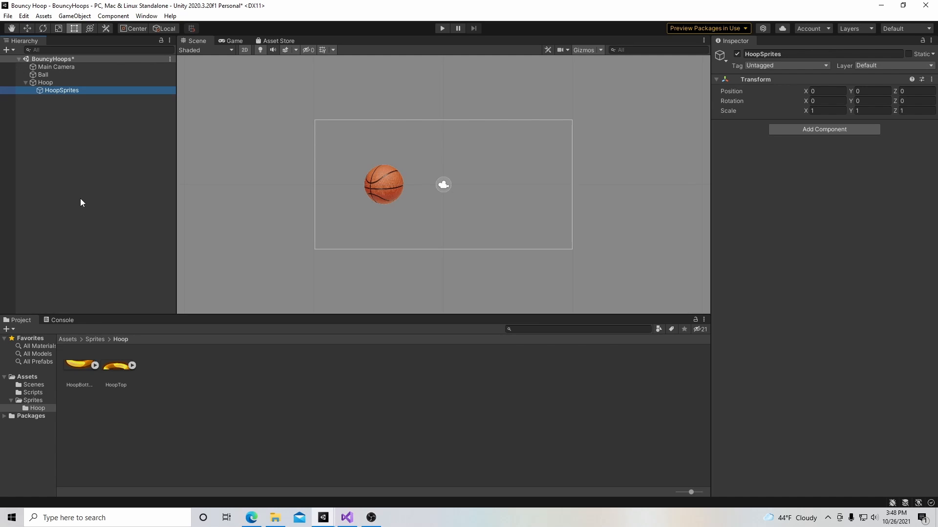
Create an empty child object under HoopSprites and name it TopHoop.
{"action": "right_click", "coordinate": [65, 92]}
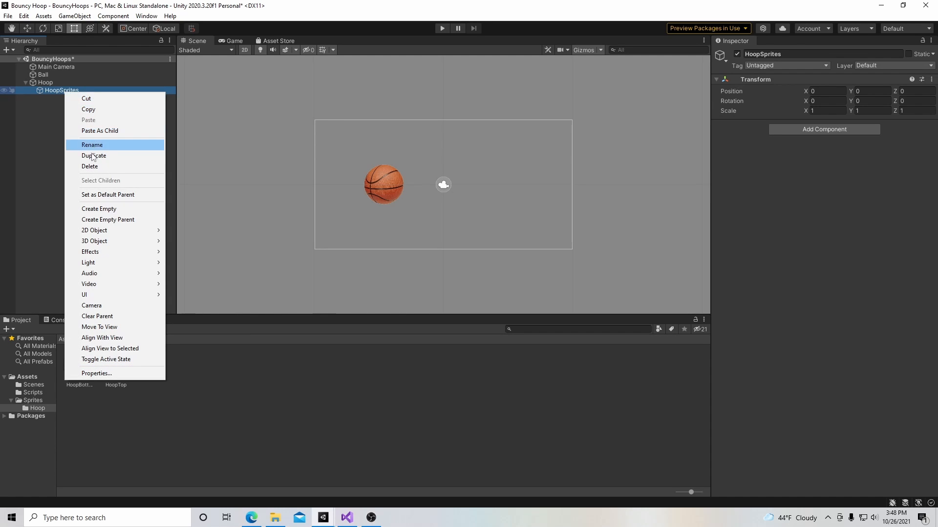
{"action": "left_click", "coordinate": [103, 209]}
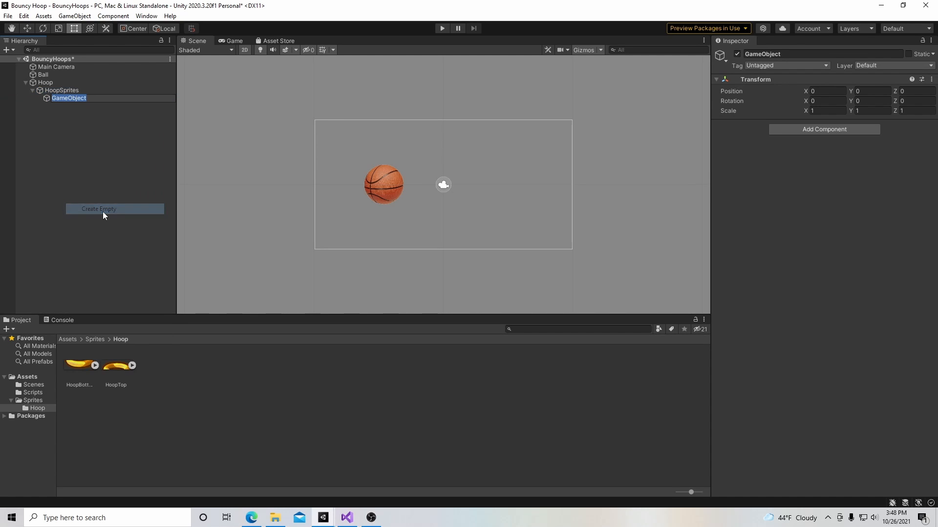
{"action": "type", "text": "T"}
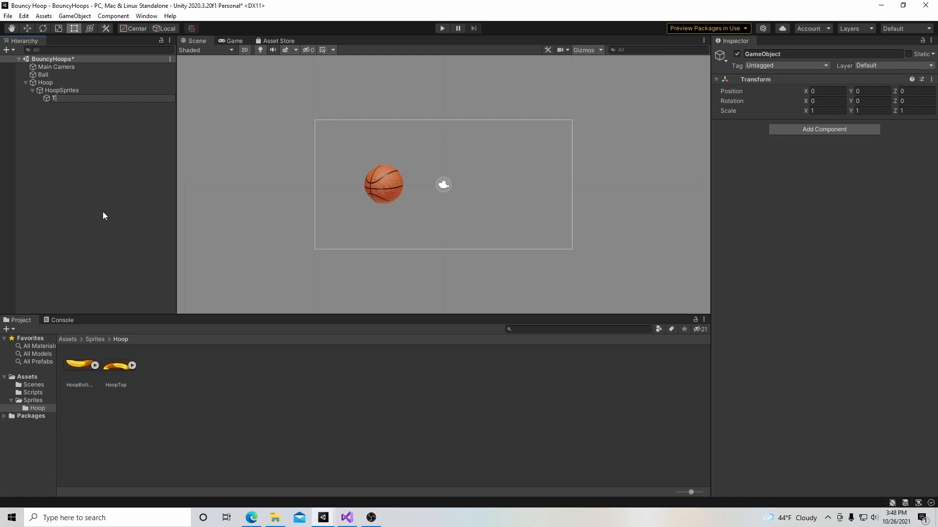
{"action": "type", "text": "opHoop"}
{"action": "key", "text": "Return"}
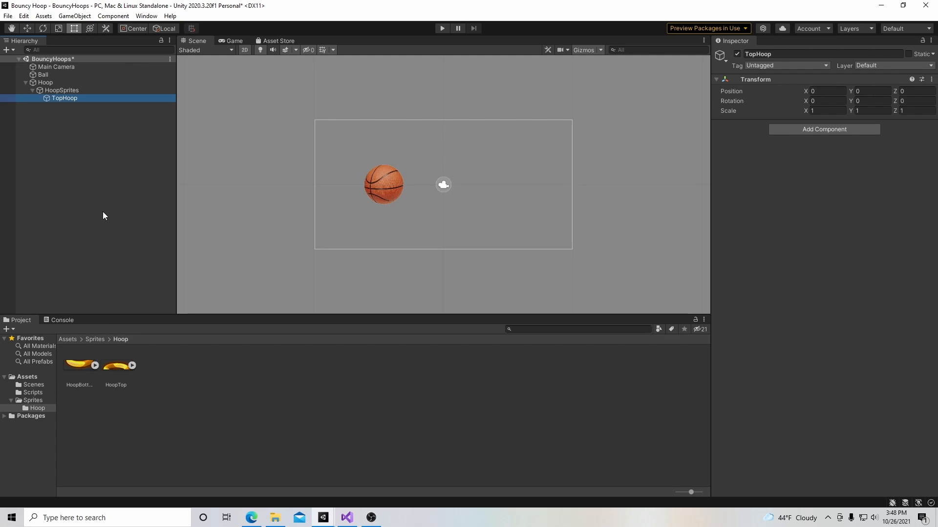
Duplicate the TopHoop object within HoopSprites and rename the copy BottomHoop.
{"action": "key", "text": "ctrl+d"}
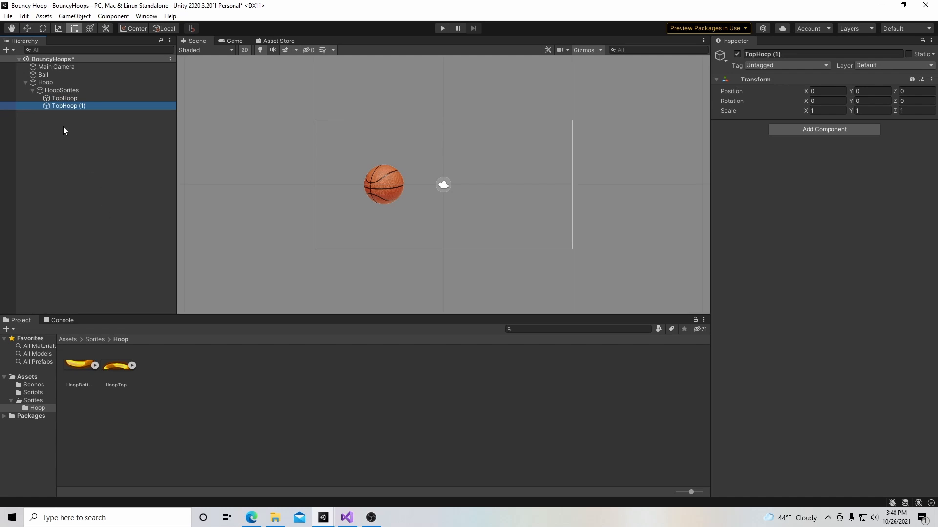
{"action": "right_click", "coordinate": [65, 106]}
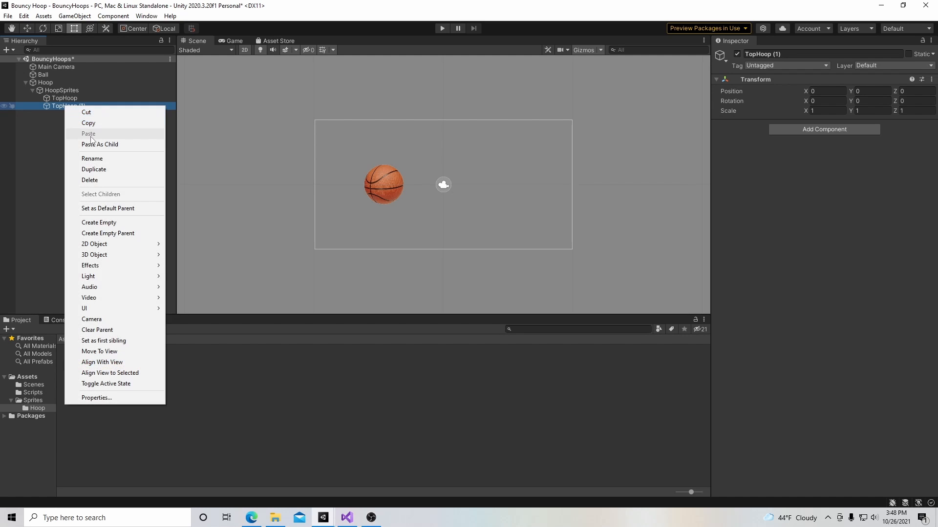
{"action": "left_click", "coordinate": [95, 158]}
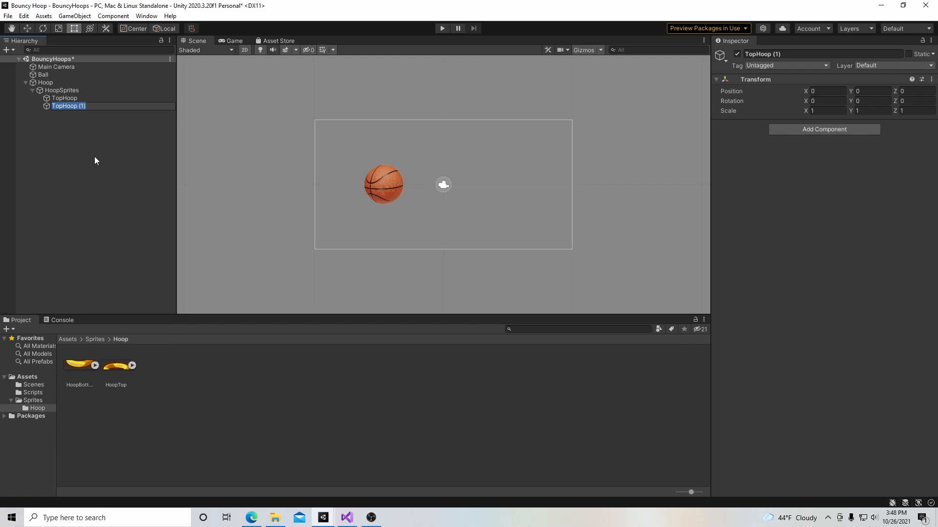
{"action": "type", "text": "BottomHoop"}
{"action": "key", "text": "Return"}
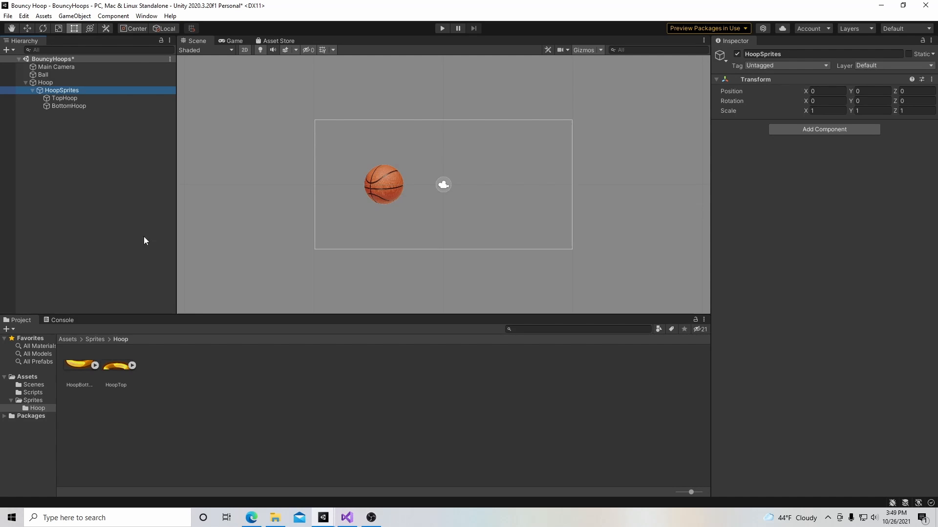
Add a Sprite Renderer component to TopHoop and assign the HoopTop sprite to it.
{"action": "left_click", "coordinate": [102, 99]}
{"action": "left_click", "coordinate": [819, 130]}
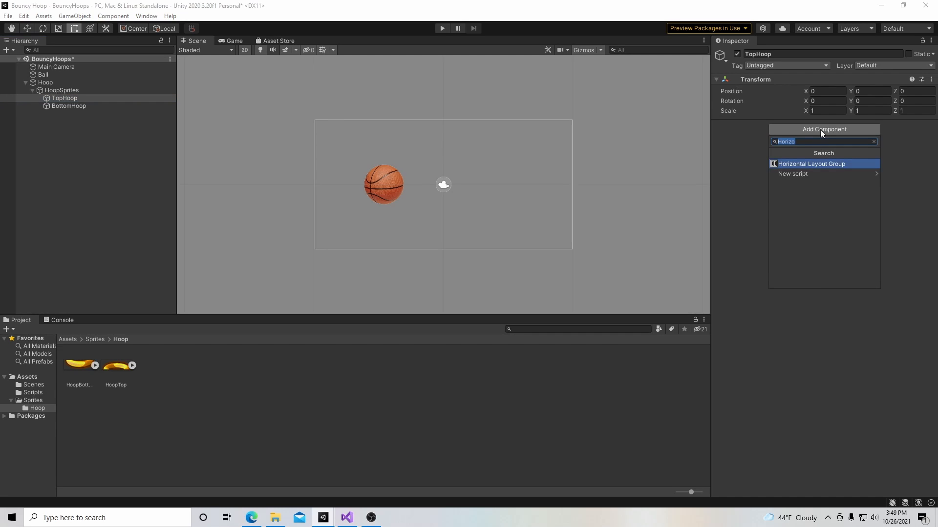
{"action": "type", "text": "sprite"}
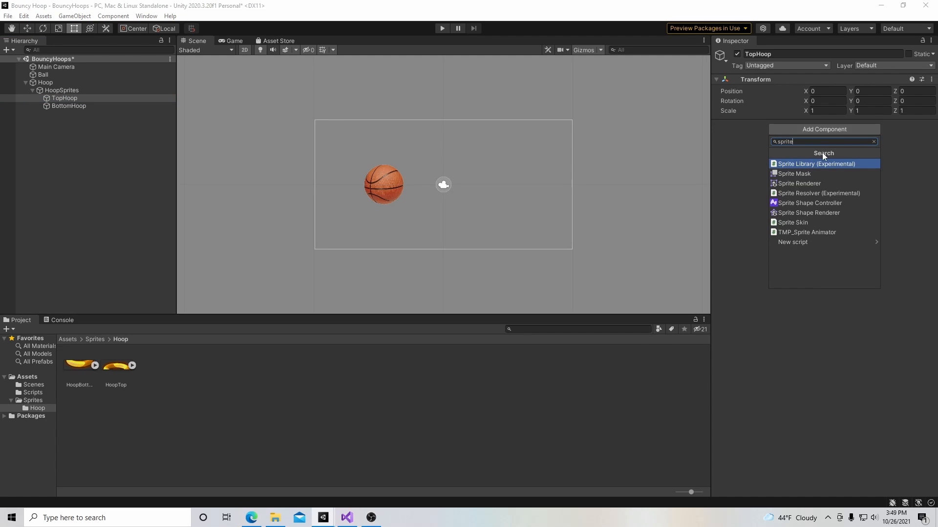
{"action": "left_click", "coordinate": [818, 179]}
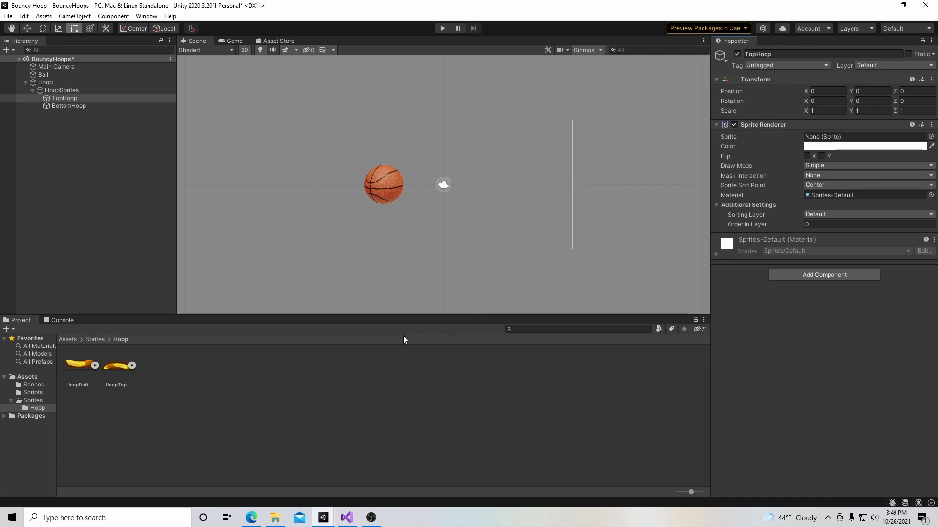
{"action": "left_click_drag", "start_coordinate": [112, 366], "coordinate": [825, 139]}
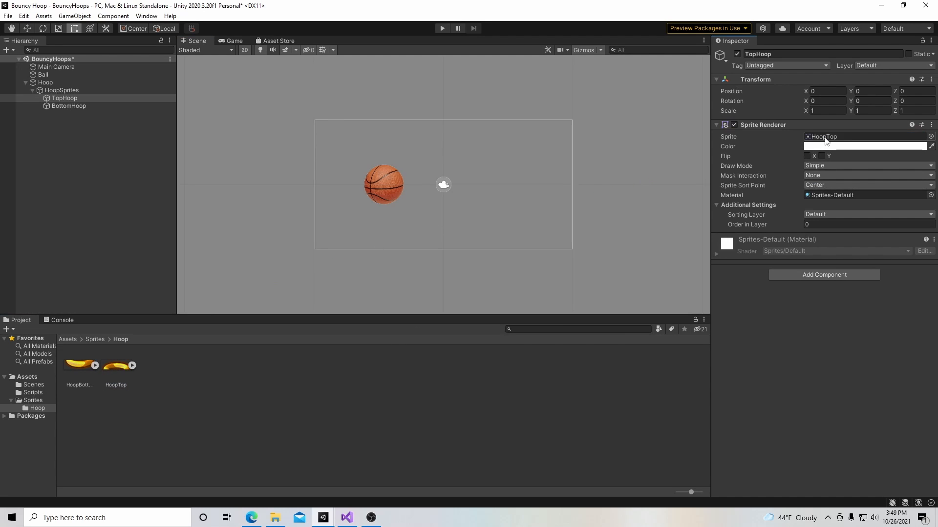
Add a Sprite Renderer component to BottomHoop and assign the HoopBottom sprite to it.
{"action": "left_click", "coordinate": [86, 108]}
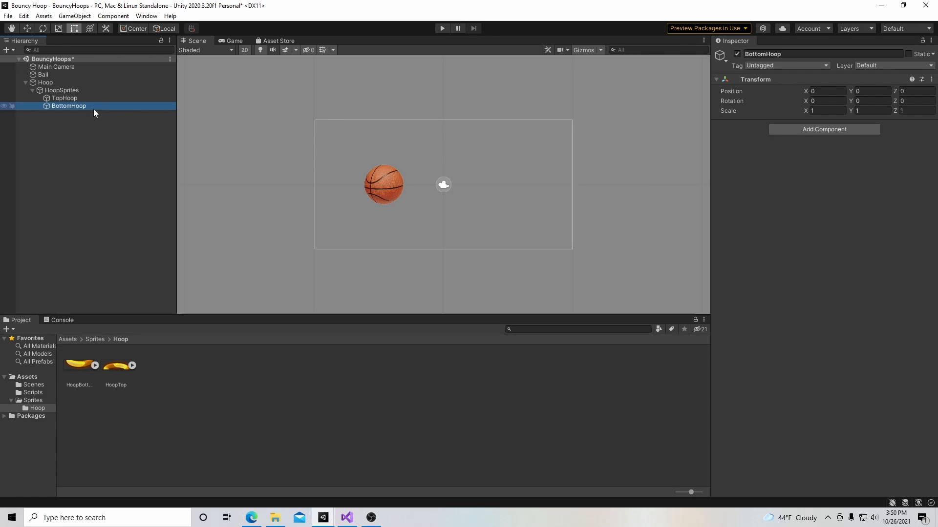
{"action": "left_click", "coordinate": [811, 129]}
{"action": "left_click", "coordinate": [811, 183]}
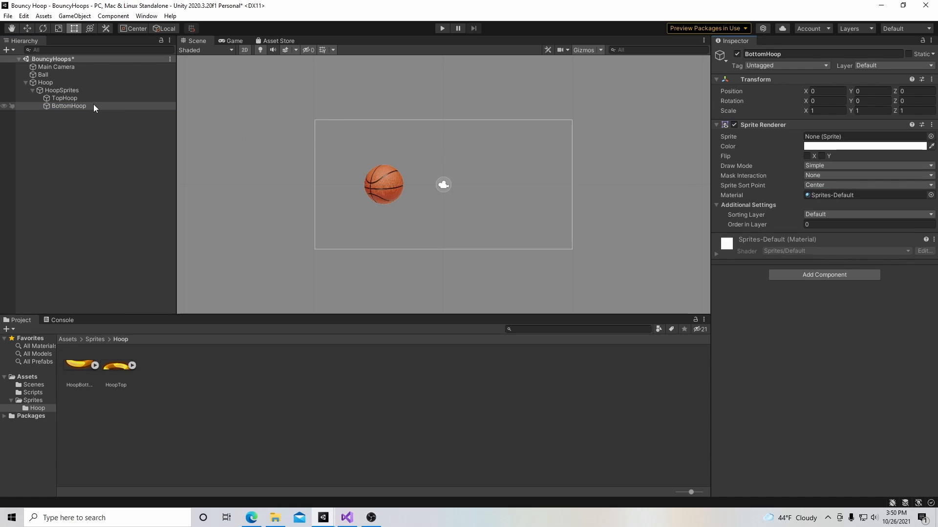
{"action": "mouse_move", "coordinate": [76, 105]}
{"action": "left_mouse_down"}
{"action": "mouse_move", "coordinate": [755, 147]}
{"action": "mouse_move", "coordinate": [824, 137]}
{"action": "mouse_move", "coordinate": [684, 145]}
{"action": "mouse_move", "coordinate": [69, 107]}
{"action": "left_mouse_up"}
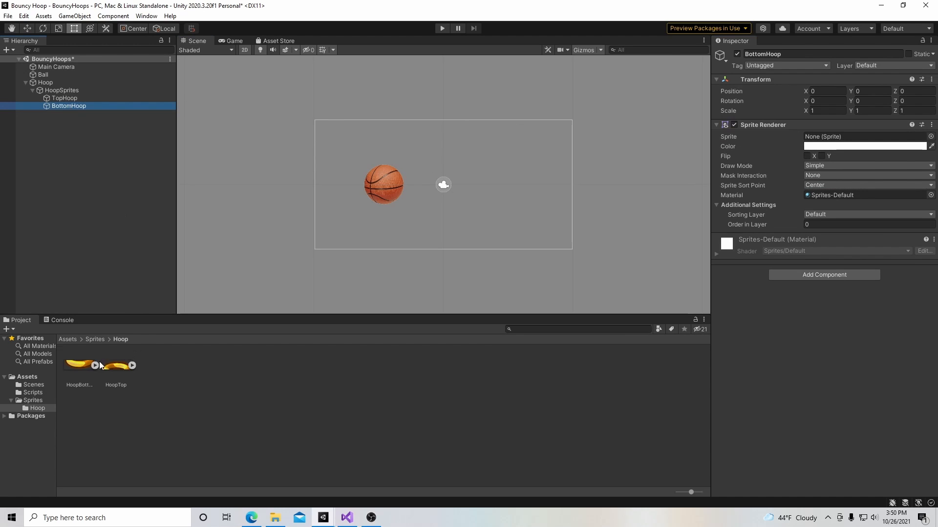
{"action": "left_click_drag", "start_coordinate": [69, 366], "coordinate": [825, 137]}
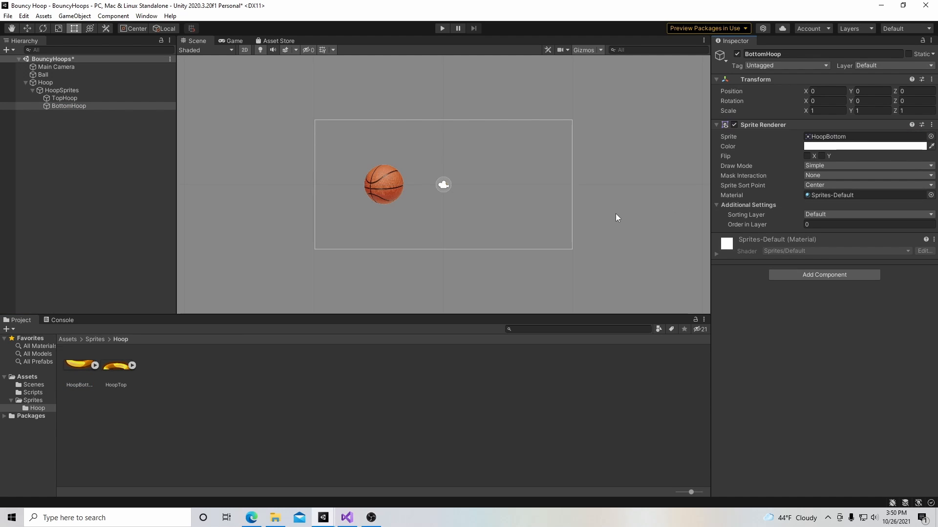
Compare the import settings of the HoopBottom, Ball and HoopTop sprites and check the hoop's size against the ball in the scene.
{"action": "left_click", "coordinate": [77, 366]}
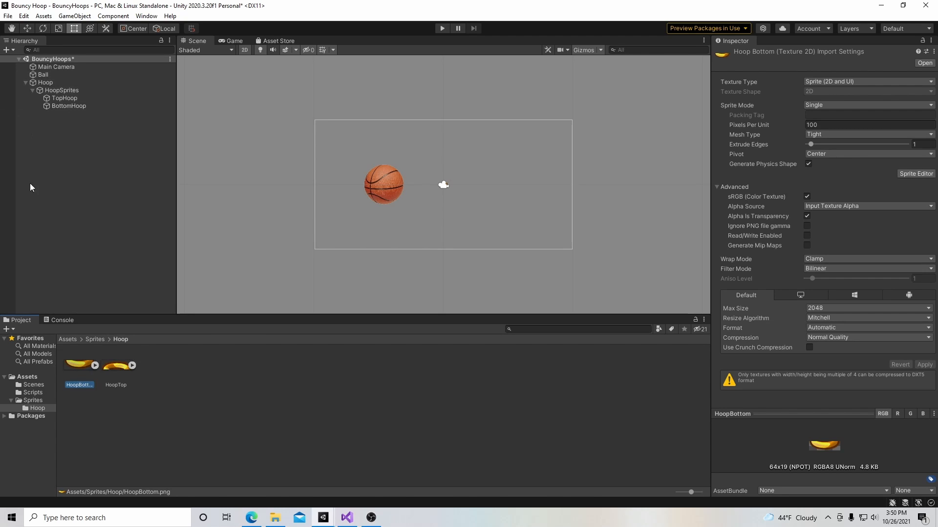
{"action": "left_click", "coordinate": [95, 339]}
{"action": "left_click", "coordinate": [116, 367]}
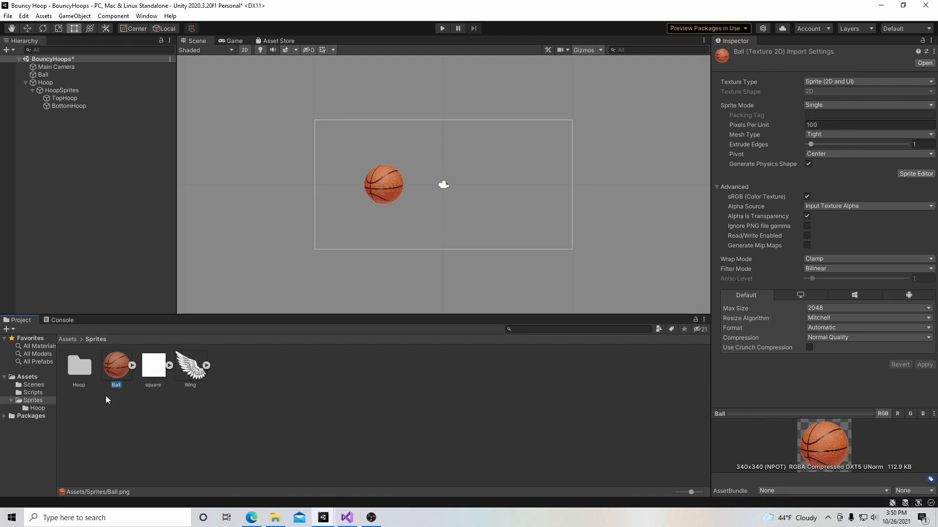
{"action": "double_click", "coordinate": [80, 370]}
{"action": "left_click", "coordinate": [111, 365]}
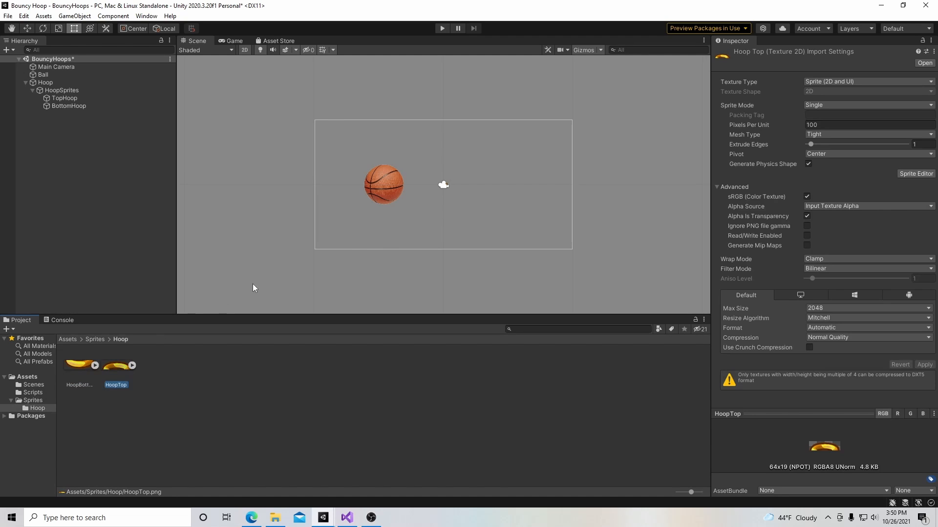
{"action": "scroll", "coordinate": [437, 189], "scroll_direction": "up", "scroll_amount": 6}
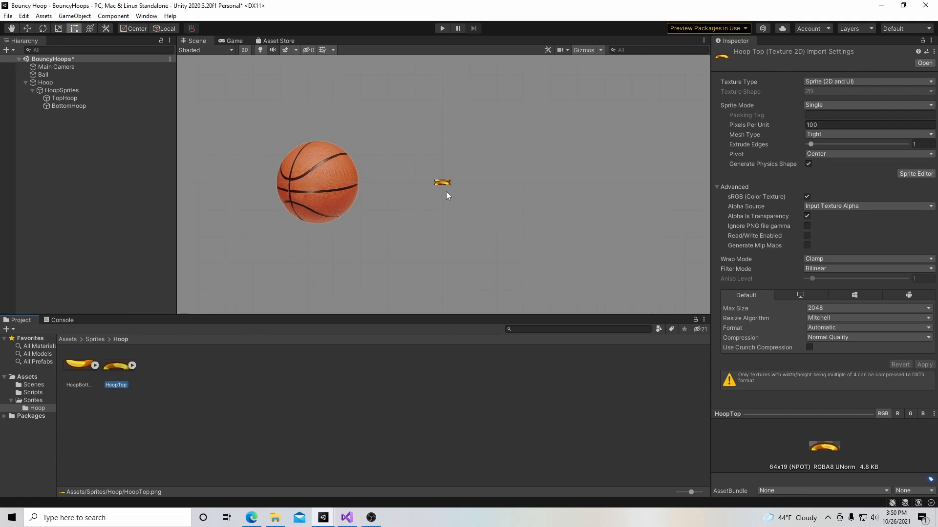
{"action": "scroll", "coordinate": [447, 195], "scroll_direction": "down", "scroll_amount": 5}
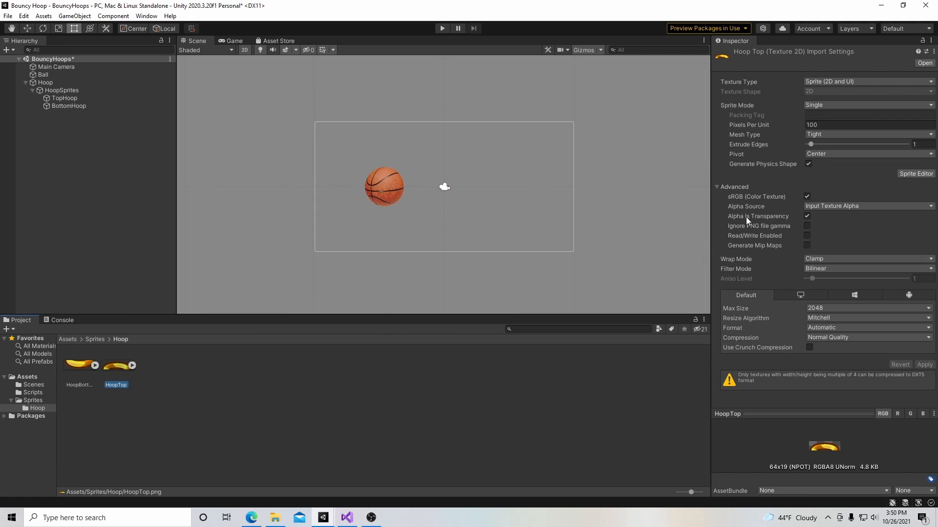
Try 32 and 16 pixels per unit in the HoopTop sprite's import settings, and restore the value to 100.
{"action": "left_click", "coordinate": [799, 125]}
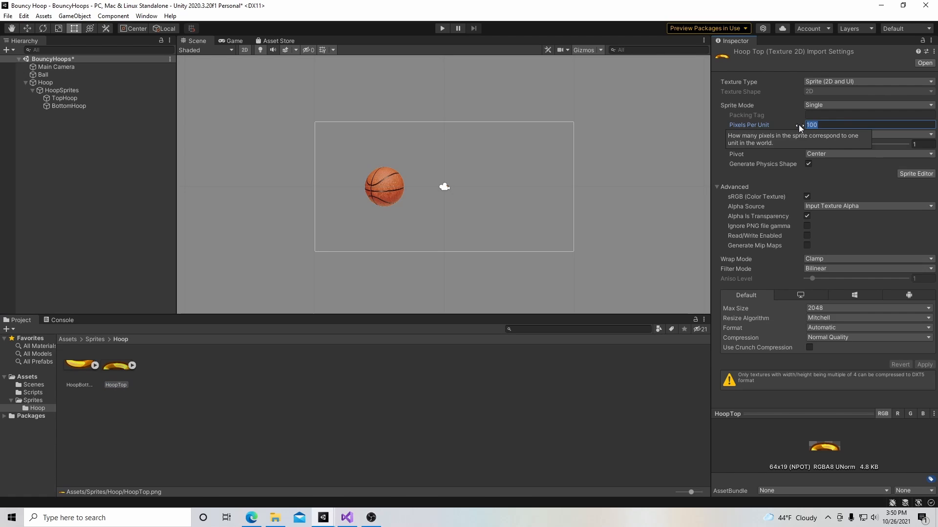
{"action": "type", "text": "32"}
{"action": "left_click", "coordinate": [925, 365]}
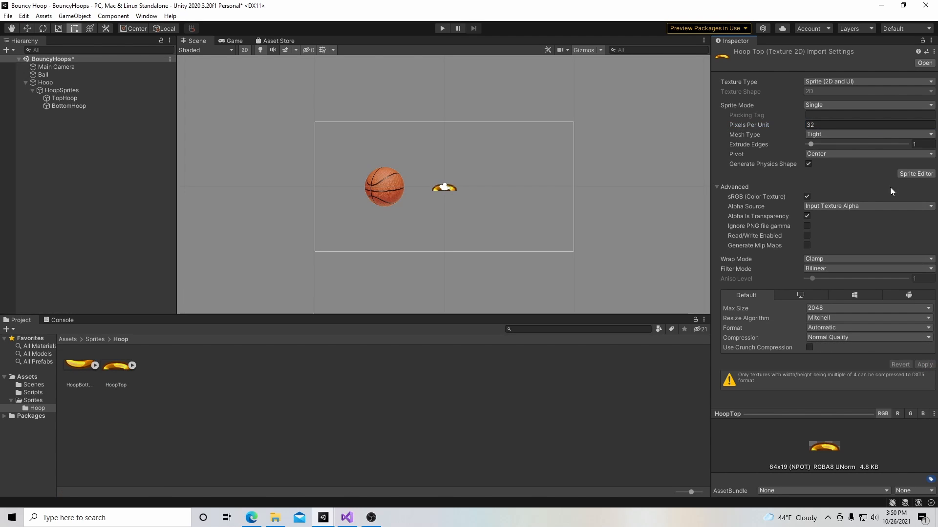
{"action": "left_click_drag", "start_coordinate": [804, 125], "coordinate": [799, 125]}
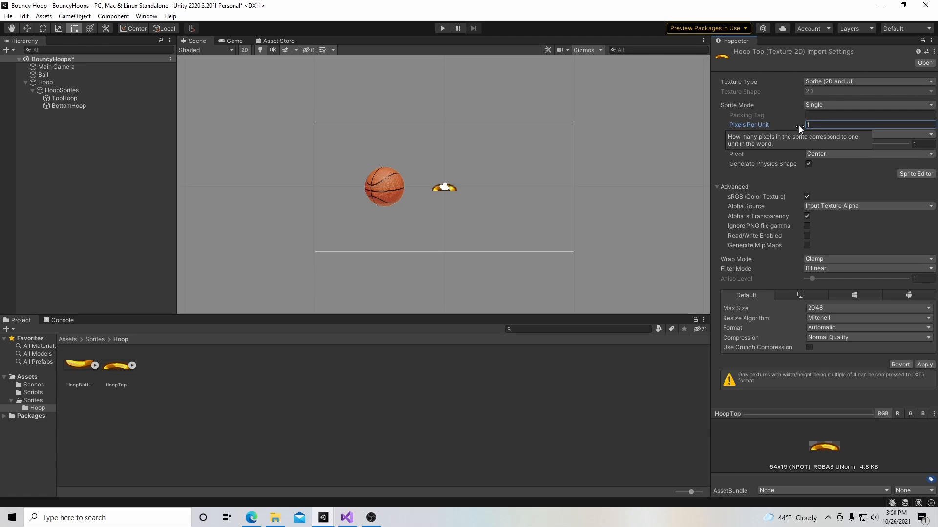
{"action": "left_click", "coordinate": [925, 365]}
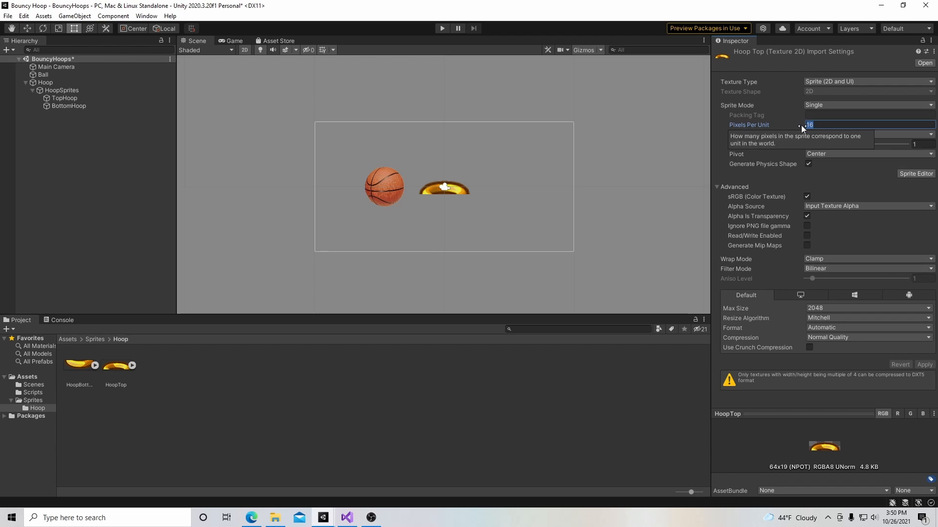
{"action": "type", "text": "100"}
{"action": "left_click", "coordinate": [925, 366]}
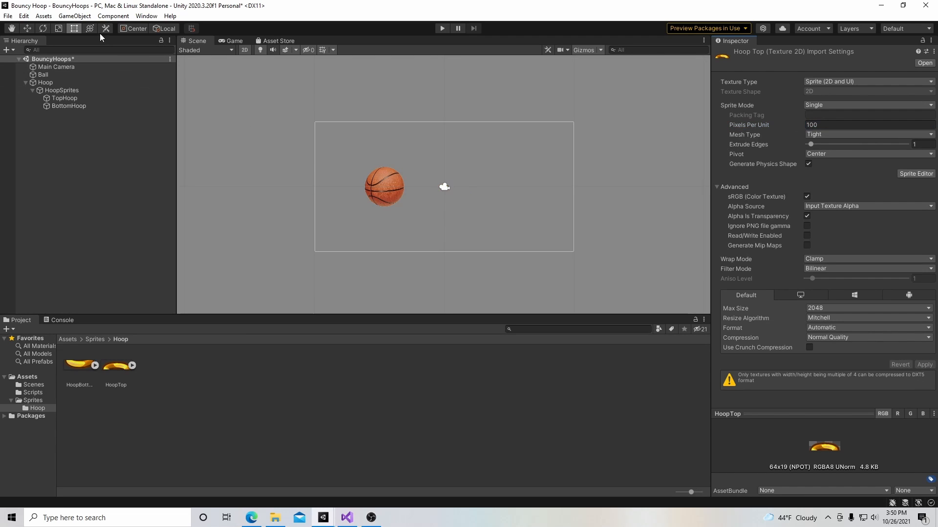
Move the parent Hoop object along the X axis away from the camera icon, to about X 3.41.
{"action": "scroll", "coordinate": [448, 214], "scroll_direction": "up", "scroll_amount": 1}
{"action": "scroll", "coordinate": [449, 196], "scroll_direction": "up", "scroll_amount": 1}
{"action": "scroll", "coordinate": [442, 194], "scroll_direction": "down", "scroll_amount": 1}
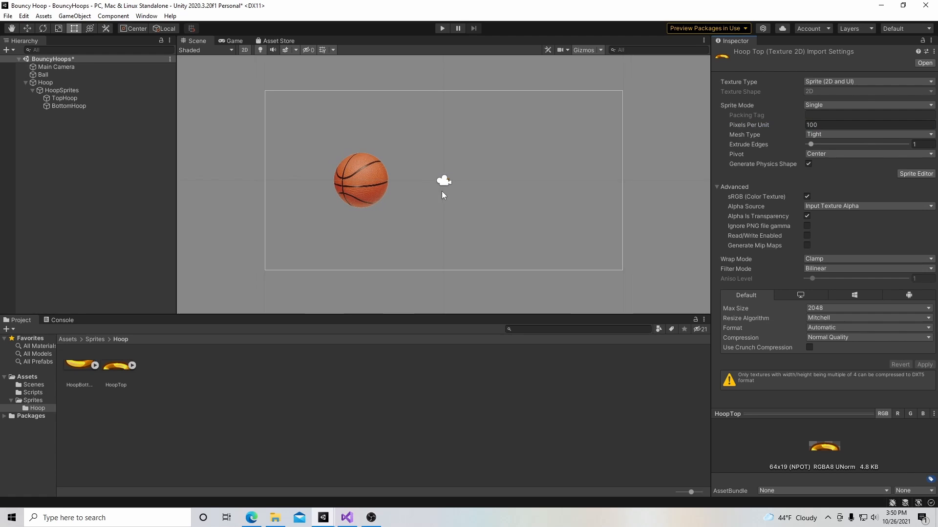
{"action": "left_click", "coordinate": [31, 28]}
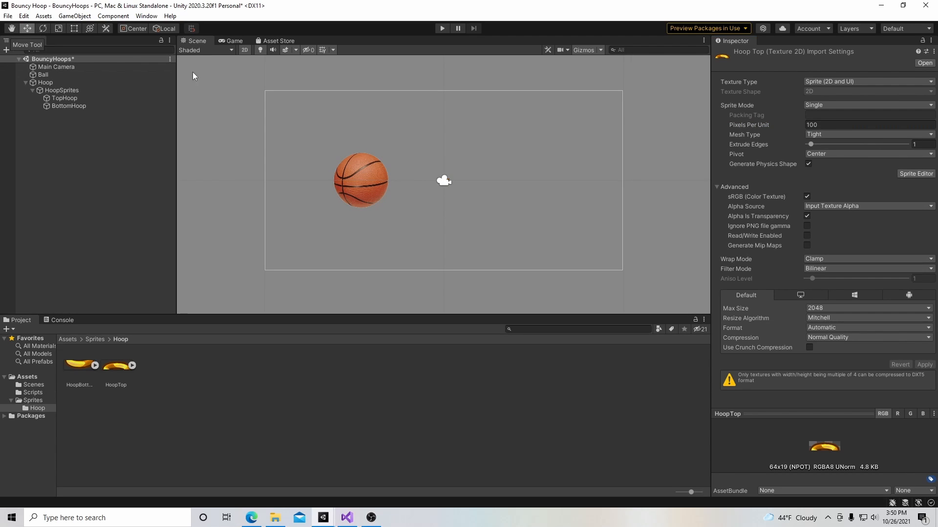
{"action": "left_click", "coordinate": [51, 85]}
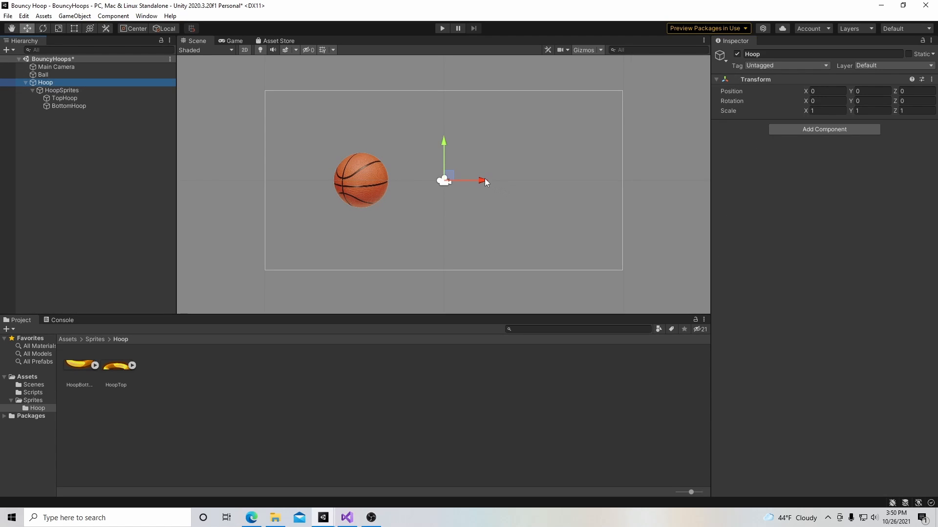
{"action": "left_click_drag", "start_coordinate": [493, 181], "coordinate": [546, 180]}
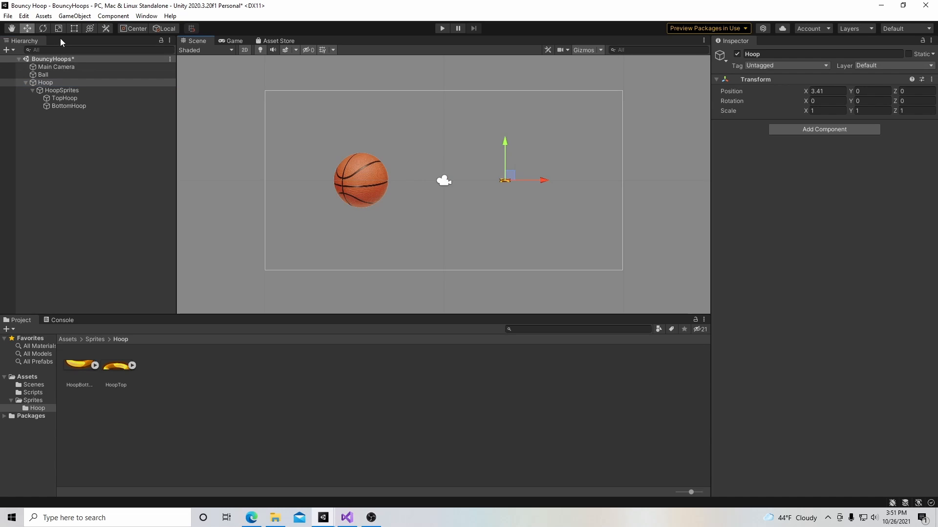
Move the TopHoop sprite straight up from the BottomHoop sprite to about Y 0.6.
{"action": "left_click", "coordinate": [74, 29]}
{"action": "scroll", "coordinate": [479, 155], "scroll_direction": "up", "scroll_amount": 1}
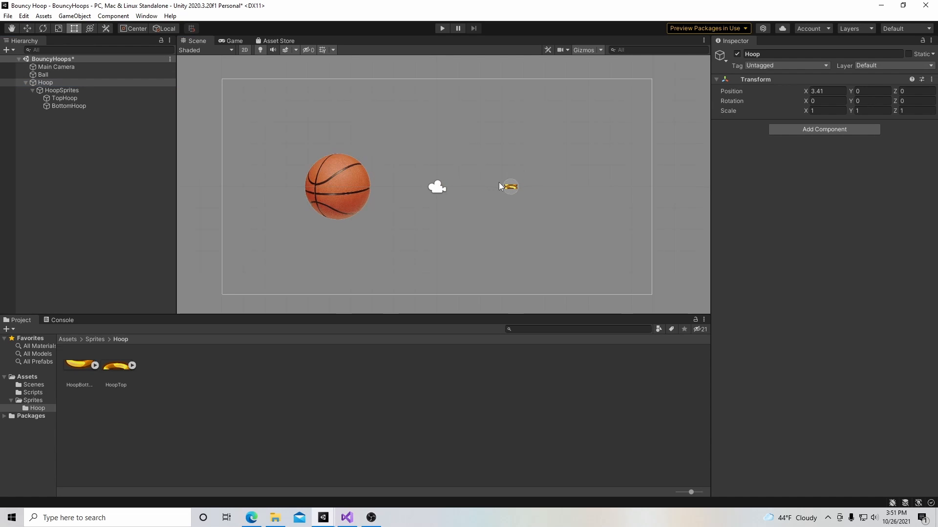
{"action": "scroll", "coordinate": [500, 186], "scroll_direction": "up", "scroll_amount": 1}
{"action": "left_click", "coordinate": [64, 98]}
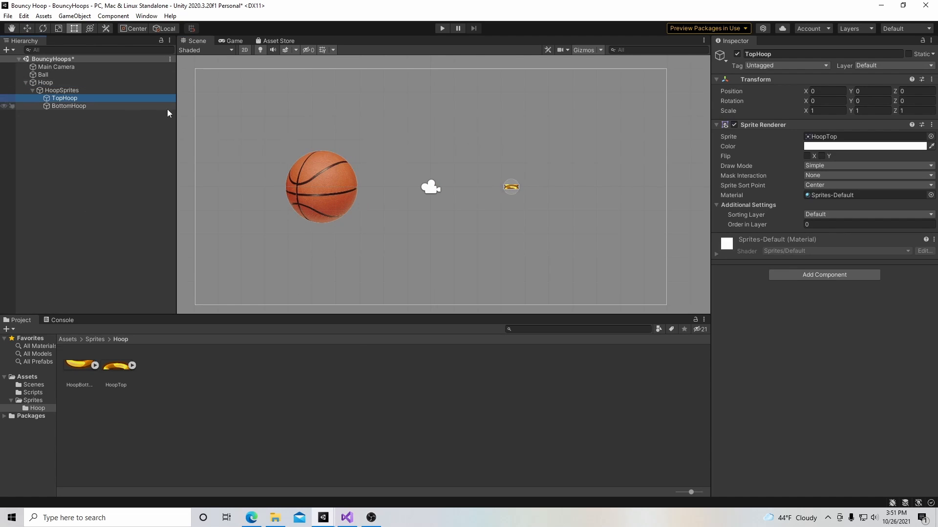
{"action": "scroll", "coordinate": [518, 183], "scroll_direction": "up", "scroll_amount": 4}
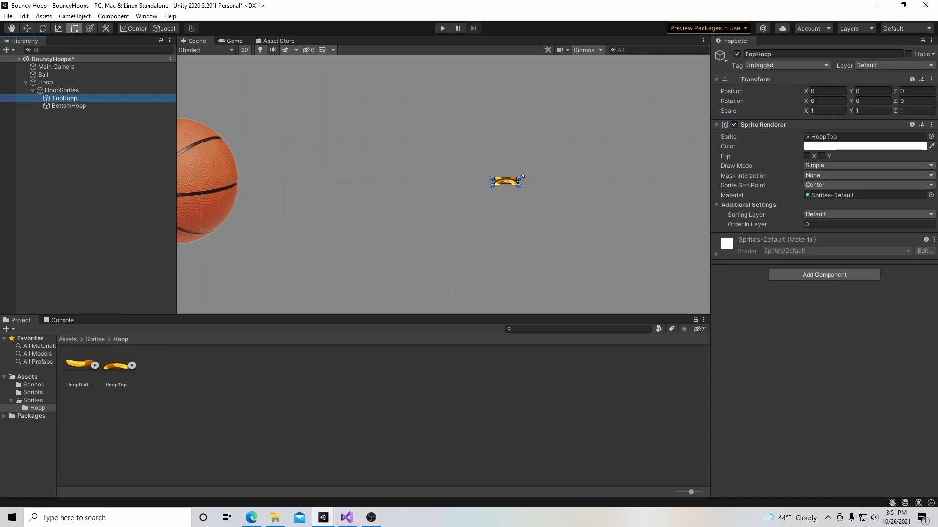
{"action": "left_click", "coordinate": [27, 29]}
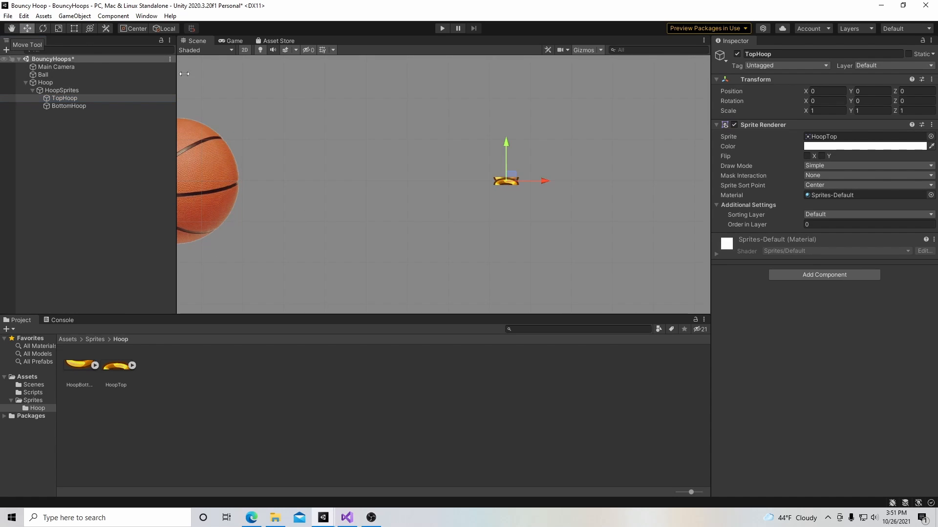
{"action": "left_click_drag", "start_coordinate": [506, 140], "coordinate": [511, 116]}
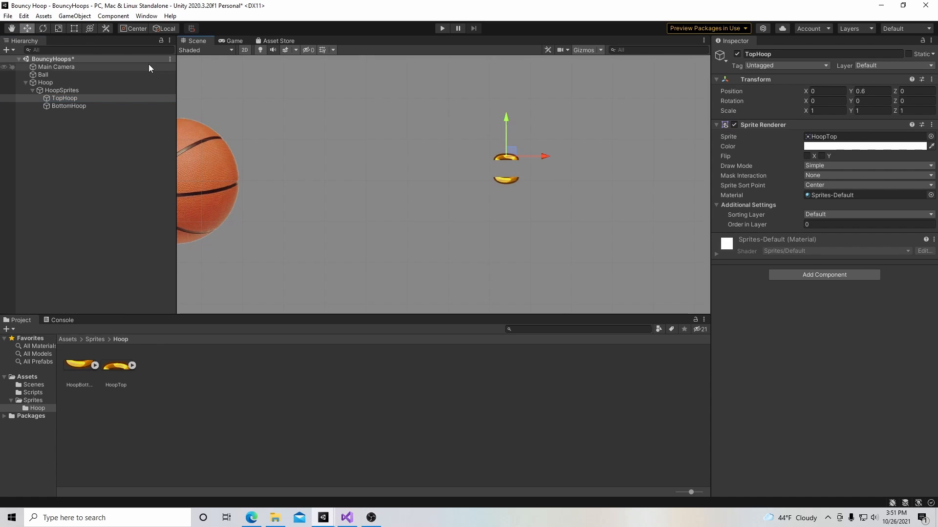
Try X scale values of 2, 4, 5 and 6 on TopHoop to widen it.
{"action": "left_click", "coordinate": [77, 30]}
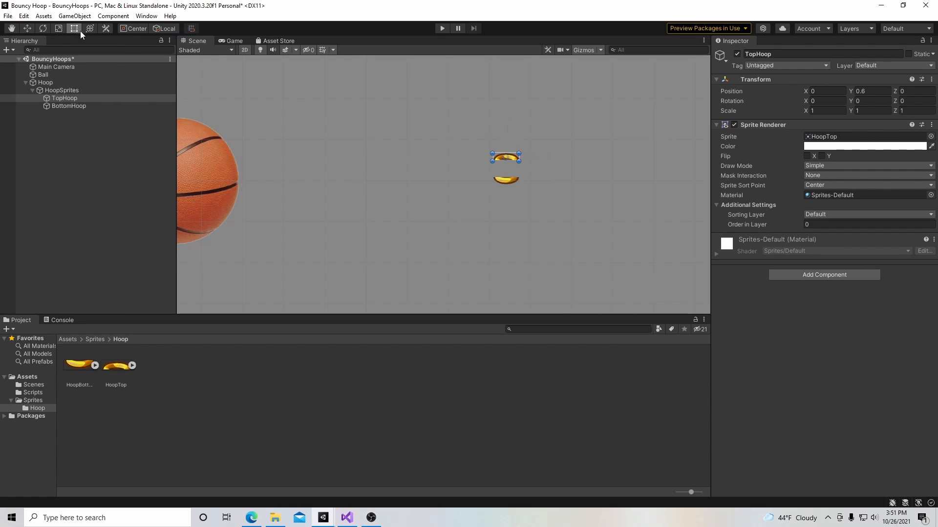
{"action": "left_click", "coordinate": [817, 112]}
{"action": "type", "text": "2"}
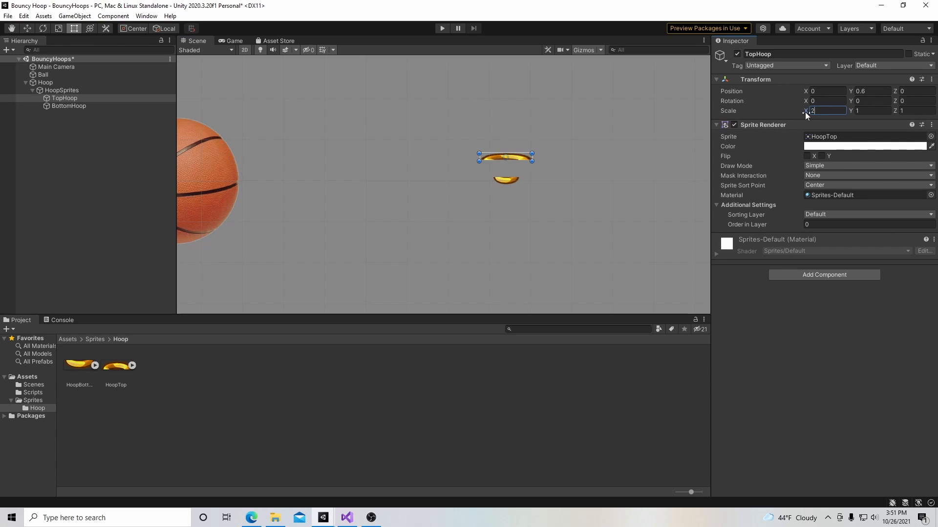
{"action": "key", "text": "BackSpace"}
{"action": "type", "text": "4"}
{"action": "key", "text": "BackSpace"}
{"action": "type", "text": "5"}
{"action": "key", "text": "BackSpace"}
{"action": "type", "text": "6"}
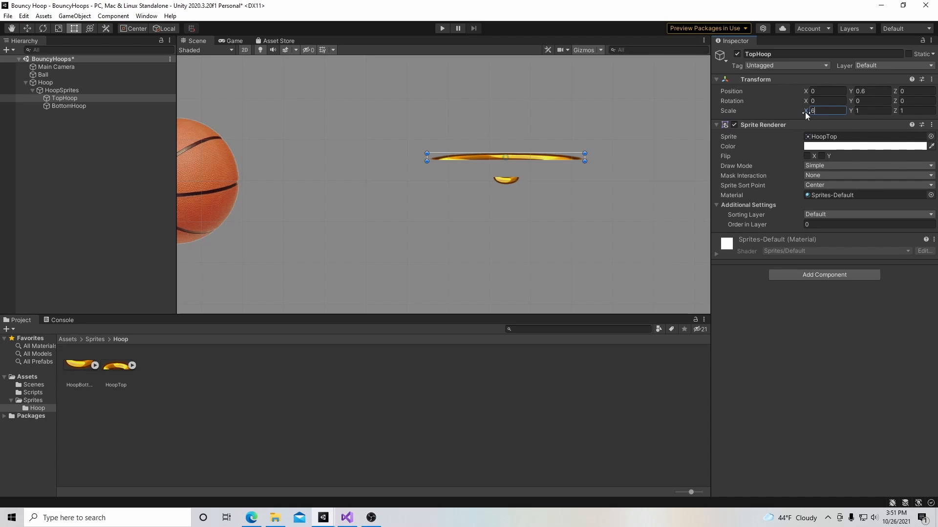
Compare TopHoop's width with the ball, try an X scale of 10, and set the X scale to 8.
{"action": "scroll", "coordinate": [379, 218], "scroll_direction": "down", "scroll_amount": 3}
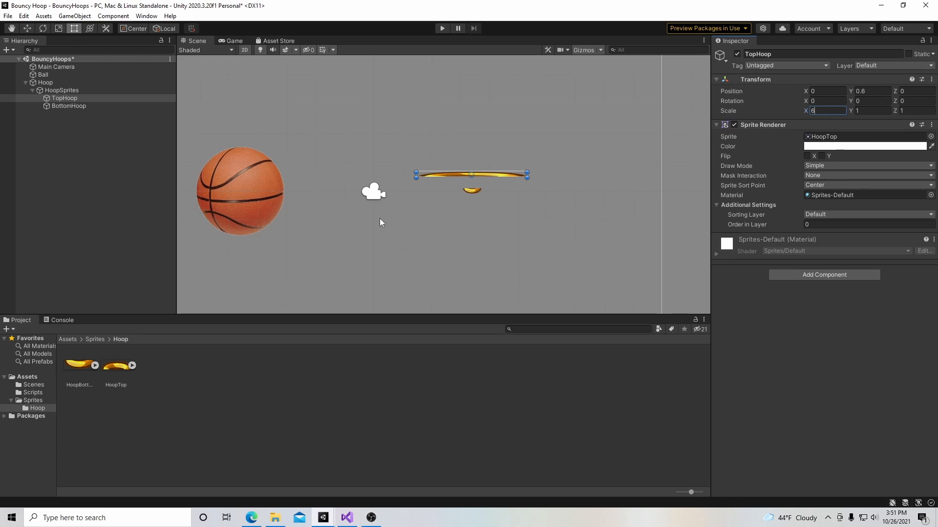
{"action": "scroll", "coordinate": [379, 219], "scroll_direction": "up", "scroll_amount": 1}
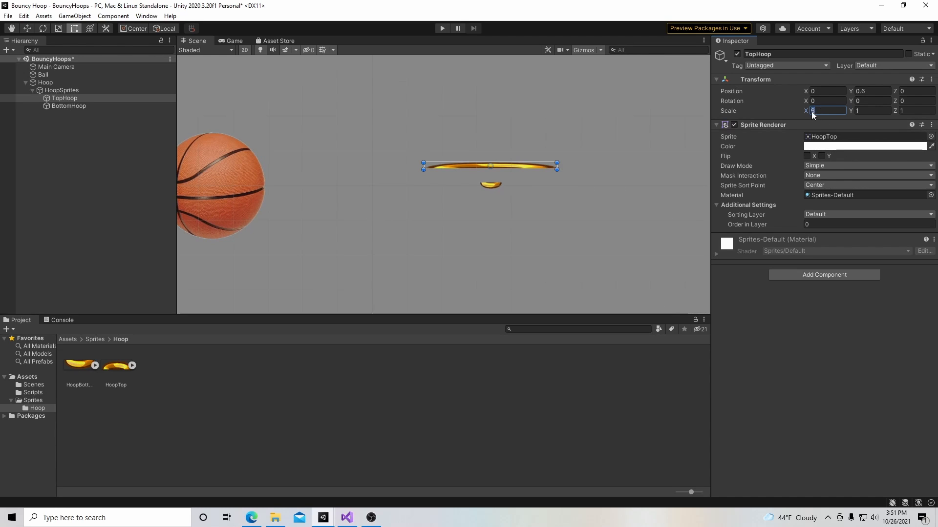
{"action": "type", "text": "10"}
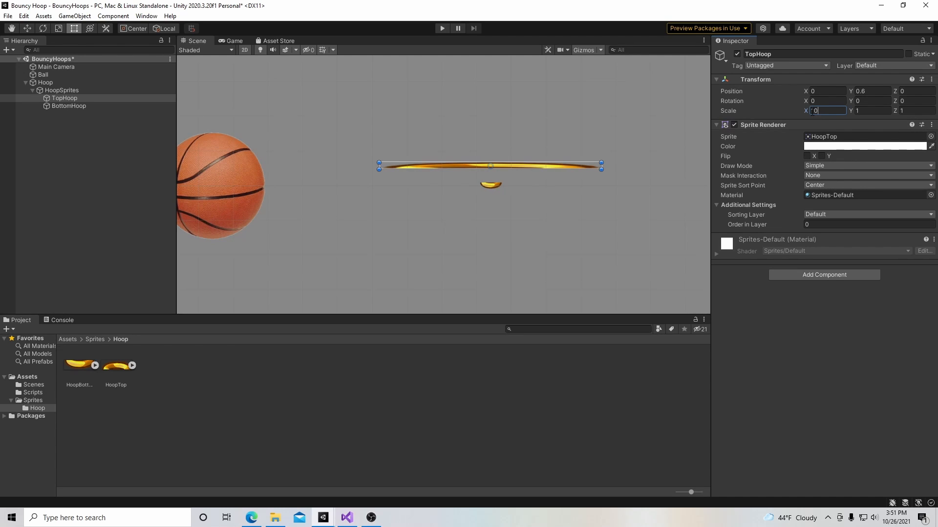
{"action": "key", "text": "BackSpace"}
{"action": "key", "text": "BackSpace"}
{"action": "type", "text": "8"}
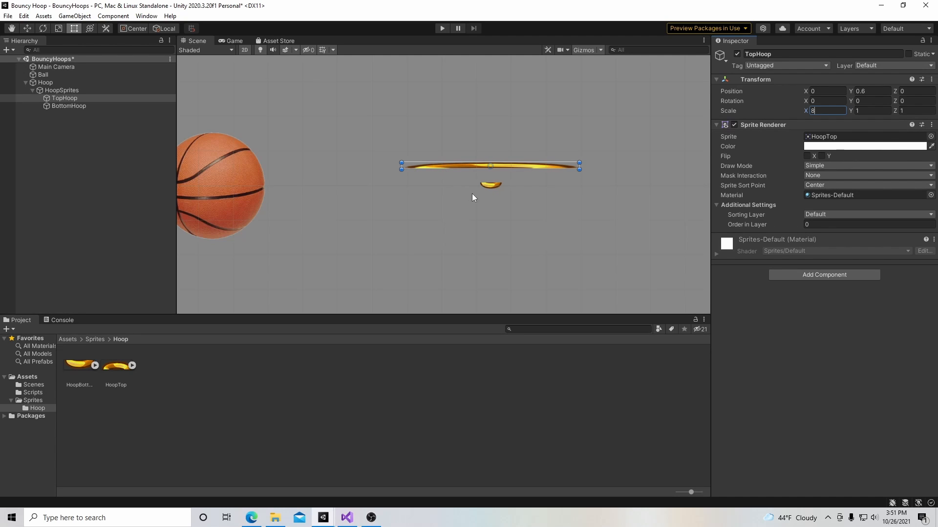
Set the BottomHoop sprite's scale to 8 on X and 3 on Y.
{"action": "left_click", "coordinate": [488, 185]}
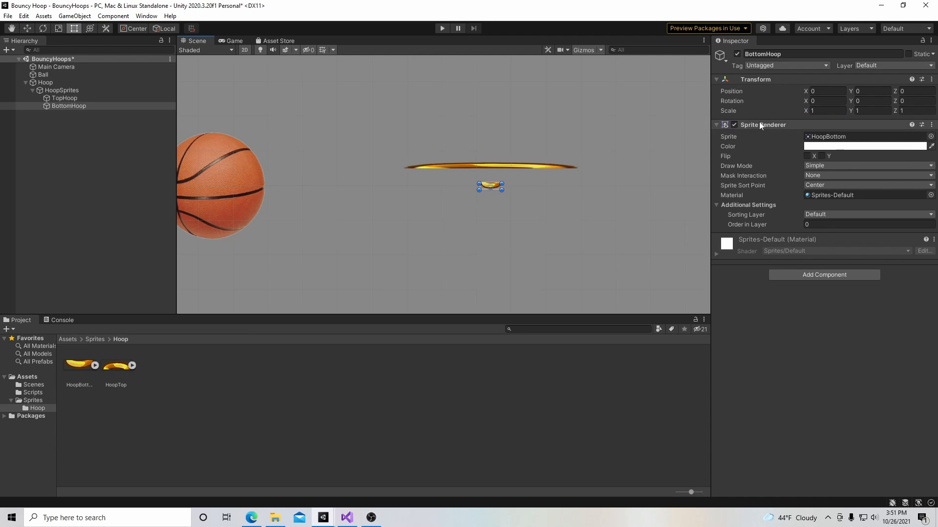
{"action": "left_click", "coordinate": [812, 110]}
{"action": "type", "text": "8"}
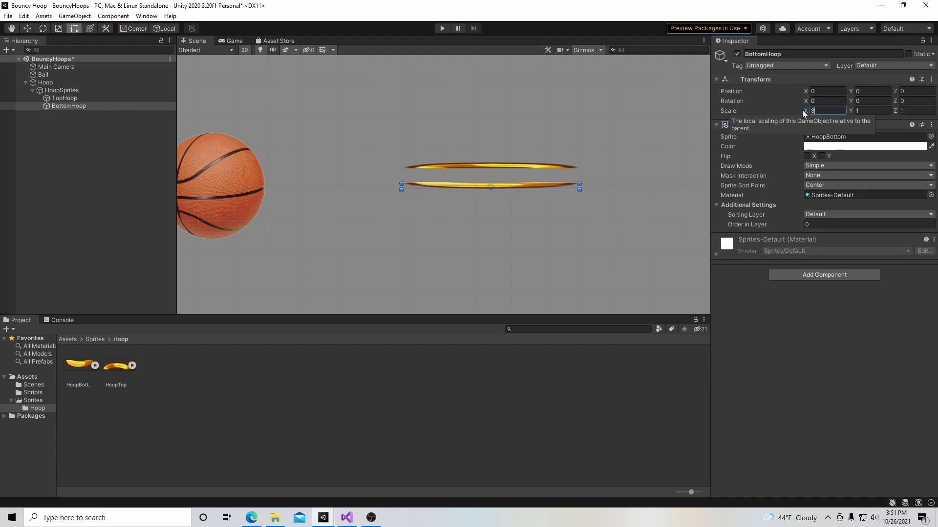
{"action": "left_click", "coordinate": [865, 112]}
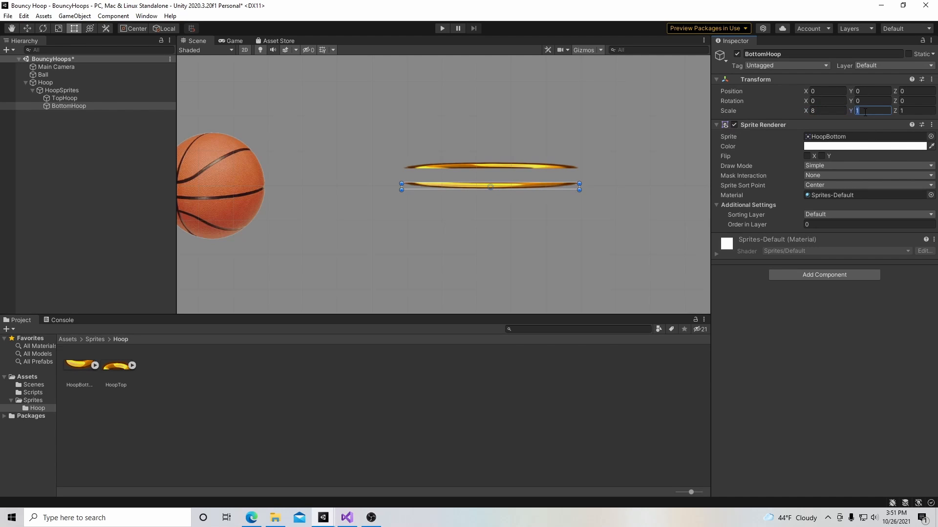
{"action": "key", "text": "BackSpace"}
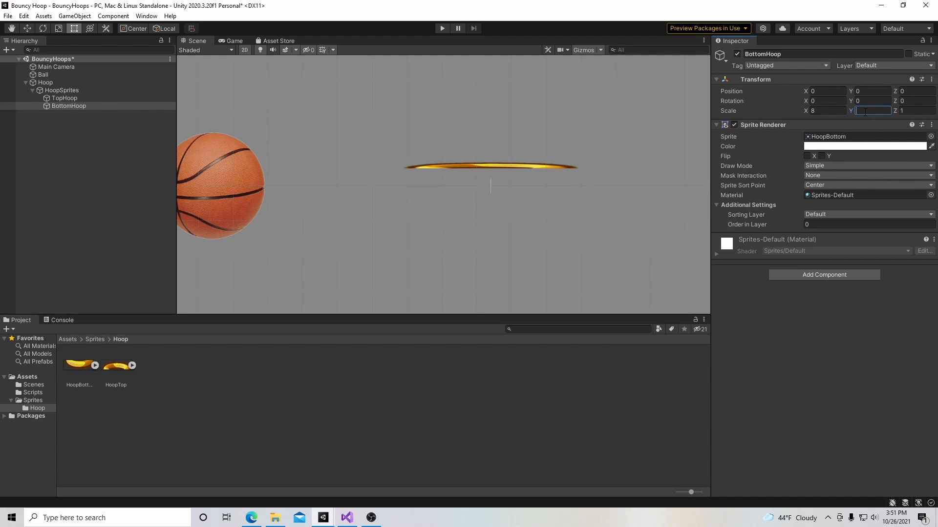
{"action": "type", "text": "3"}
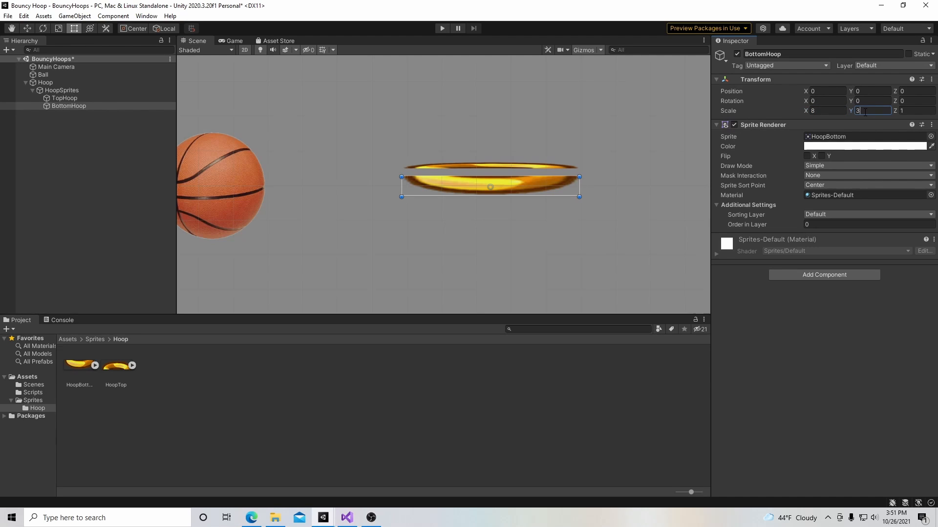
Set the TopHoop sprite's Y scale to 3.
{"action": "left_click", "coordinate": [499, 167]}
{"action": "left_click", "coordinate": [852, 111]}
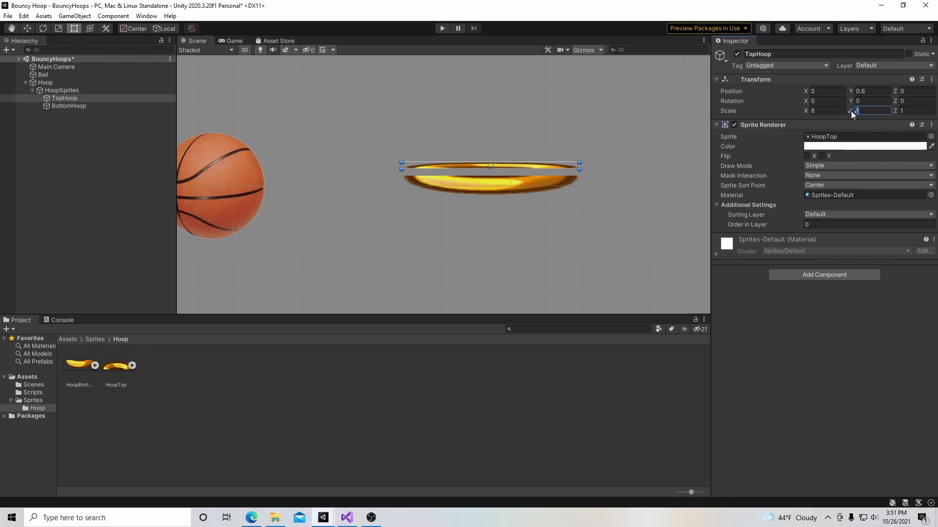
{"action": "type", "text": "3"}
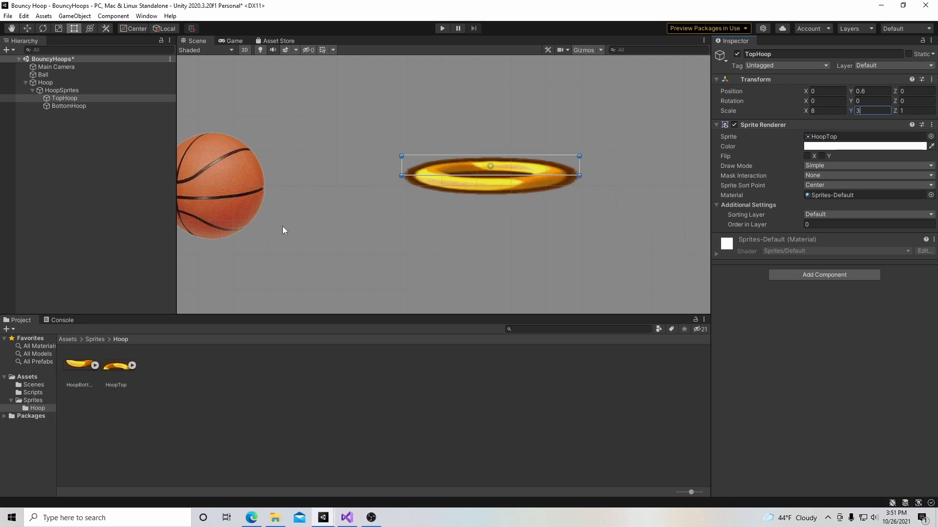
Move the Ball slightly along the X axis towards the hoop, to about X -4.48.
{"action": "scroll", "coordinate": [391, 226], "scroll_direction": "down", "scroll_amount": 2}
{"action": "scroll", "coordinate": [415, 237], "scroll_direction": "down", "scroll_amount": 2}
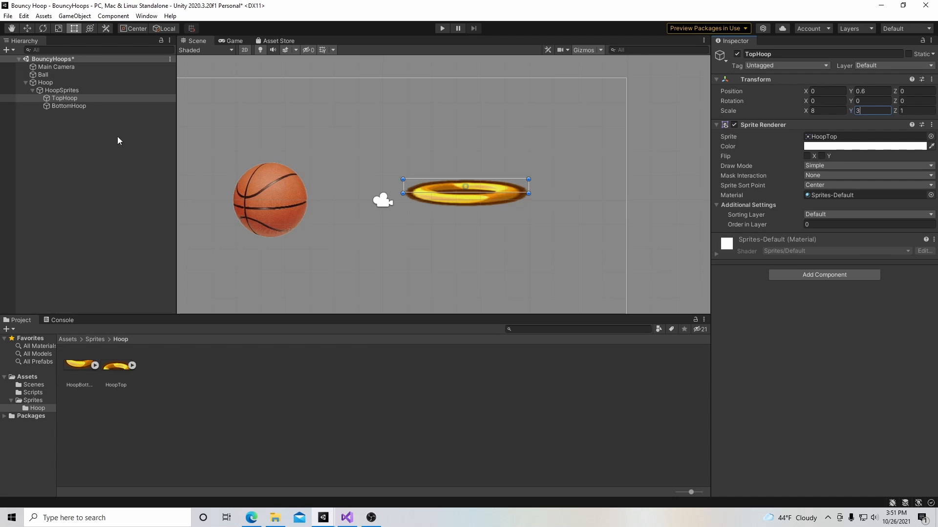
{"action": "left_click", "coordinate": [54, 77]}
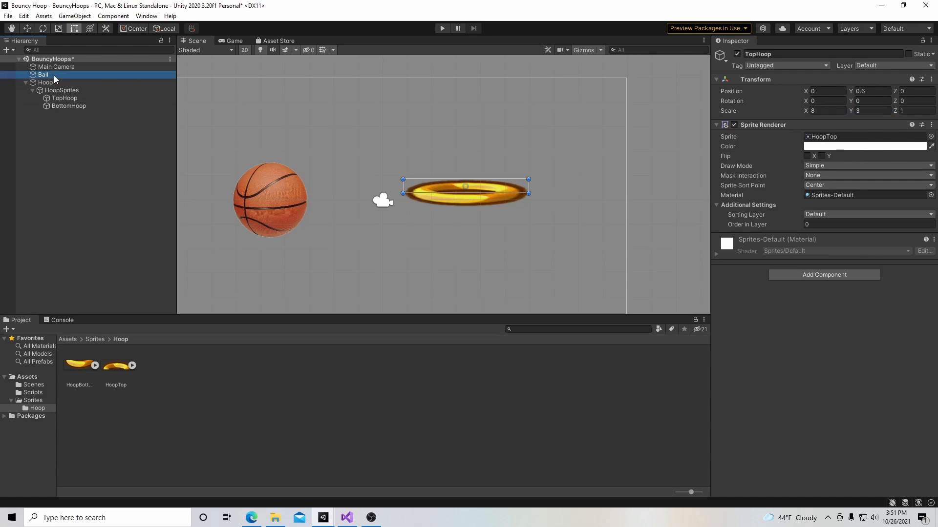
{"action": "left_click", "coordinate": [27, 28]}
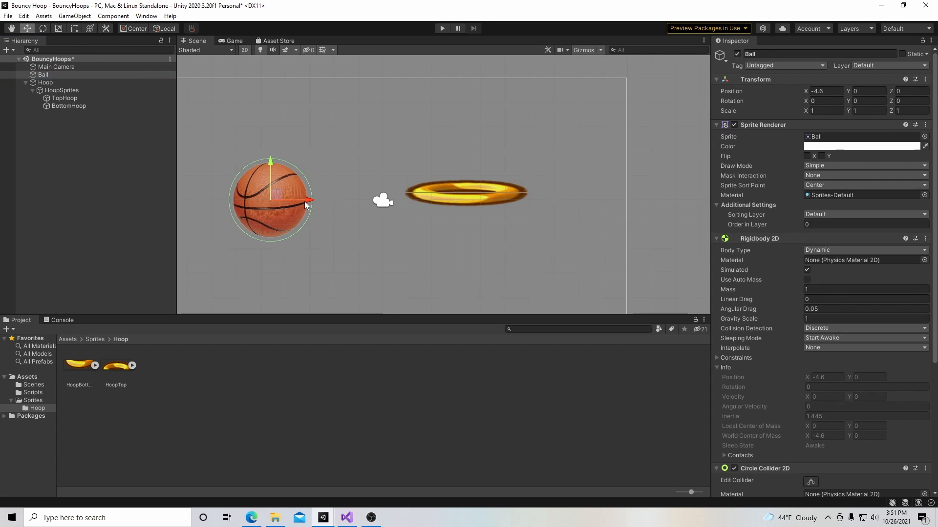
{"action": "mouse_move", "coordinate": [304, 201]}
{"action": "left_mouse_down"}
{"action": "mouse_move", "coordinate": [495, 209]}
{"action": "mouse_move", "coordinate": [321, 196]}
{"action": "mouse_move", "coordinate": [503, 198]}
{"action": "mouse_move", "coordinate": [300, 201]}
{"action": "left_mouse_up"}
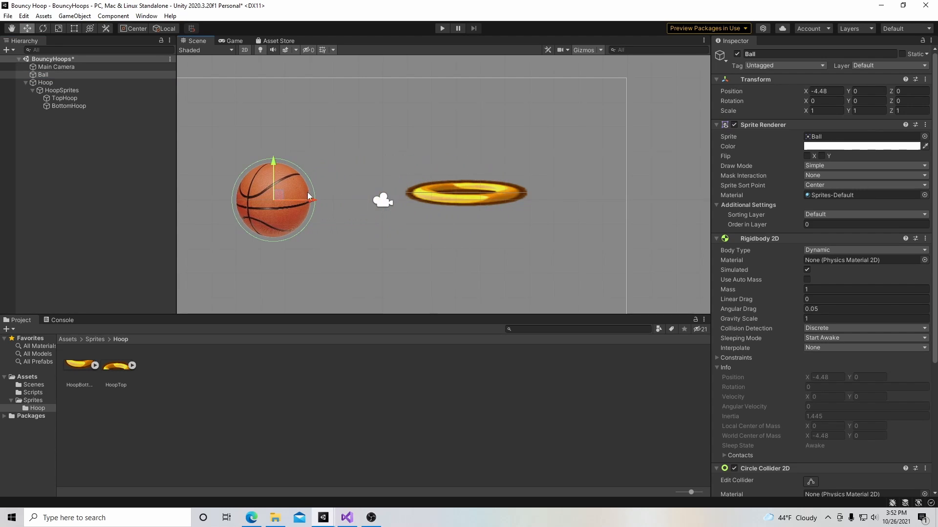
Set the X scale of both TopHoop and BottomHoop to 9.
{"action": "left_click", "coordinate": [91, 99]}
{"action": "left_click", "coordinate": [809, 111]}
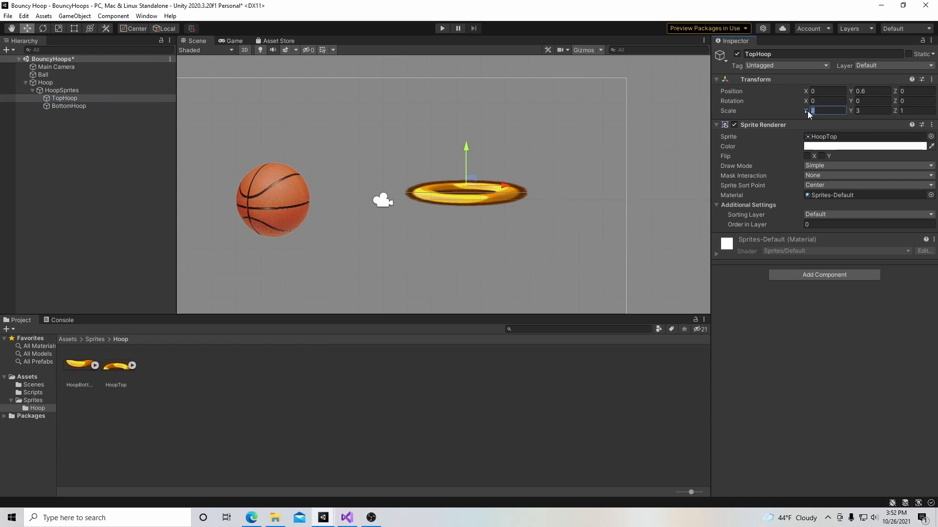
{"action": "type", "text": "9"}
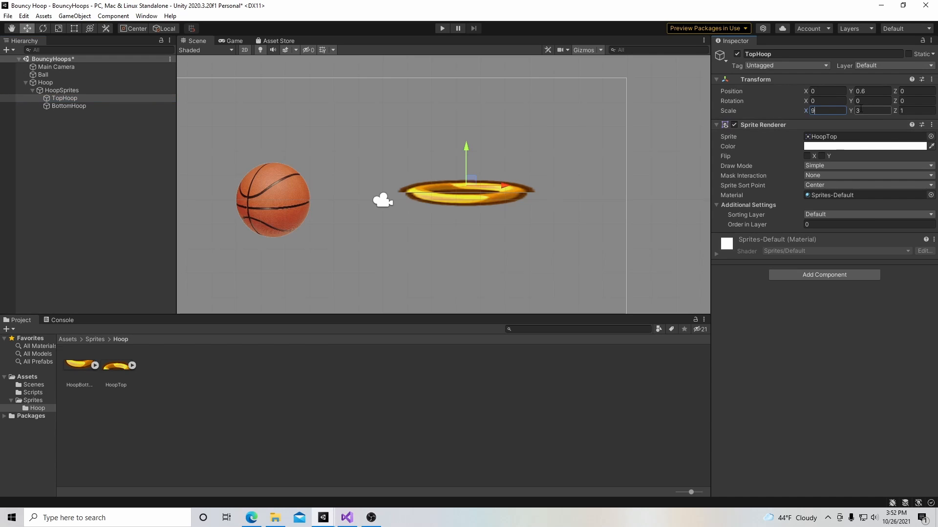
{"action": "left_click", "coordinate": [858, 112]}
{"action": "left_click", "coordinate": [450, 200]}
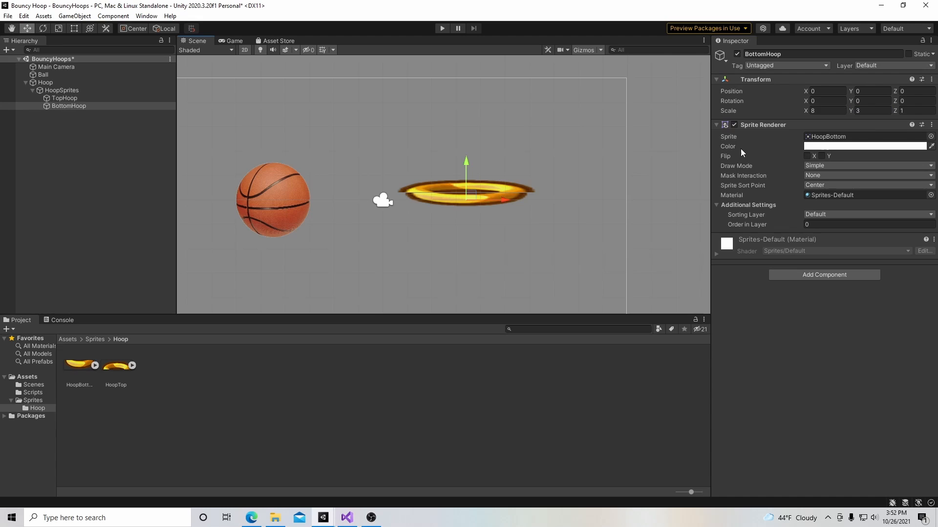
{"action": "left_click", "coordinate": [803, 110]}
{"action": "type", "text": "9"}
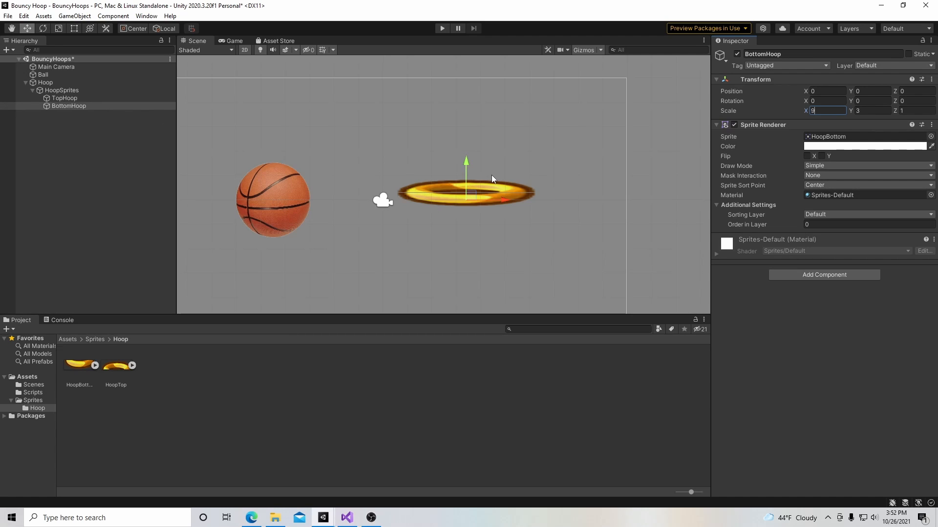
Move the Ball over the hoop to compare their sizes, and return it beside the hoop at about X -4.74, Y 0.5.
{"action": "scroll", "coordinate": [376, 216], "scroll_direction": "down", "scroll_amount": 2}
{"action": "scroll", "coordinate": [373, 205], "scroll_direction": "up", "scroll_amount": 1}
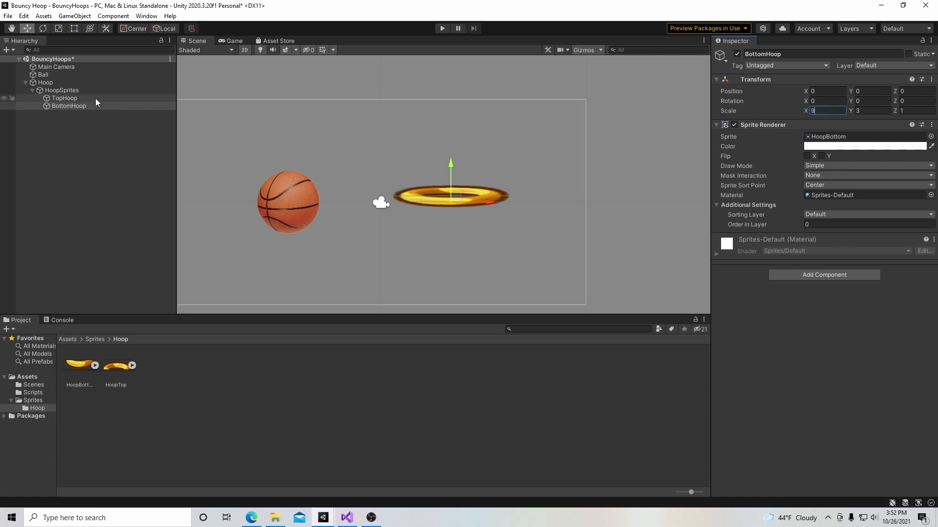
{"action": "left_click", "coordinate": [45, 76]}
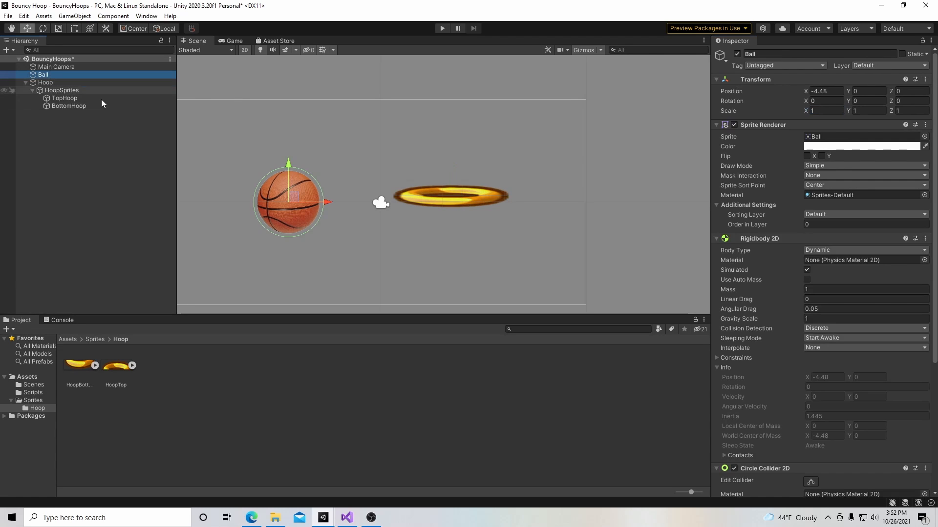
{"action": "left_click_drag", "start_coordinate": [327, 201], "coordinate": [488, 216]}
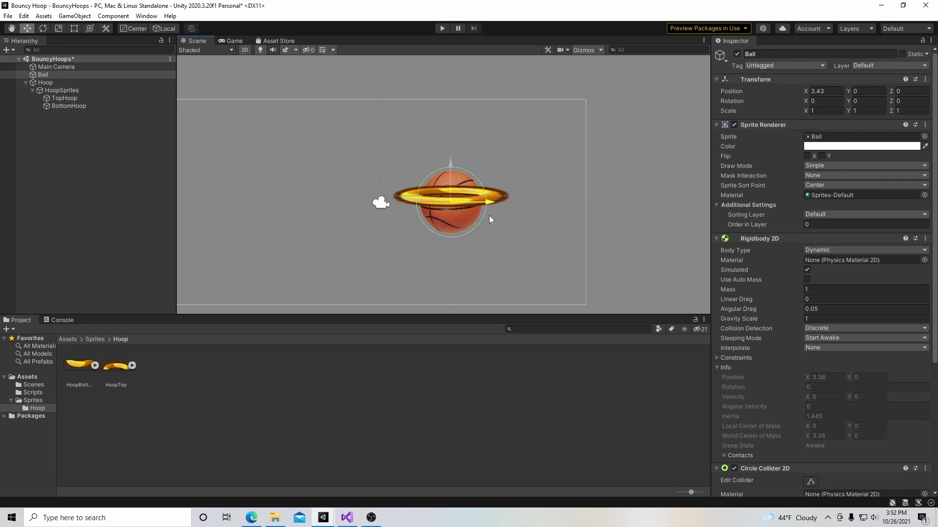
{"action": "left_click_drag", "start_coordinate": [450, 163], "coordinate": [417, 114]}
{"action": "left_click_drag", "start_coordinate": [492, 152], "coordinate": [325, 152]}
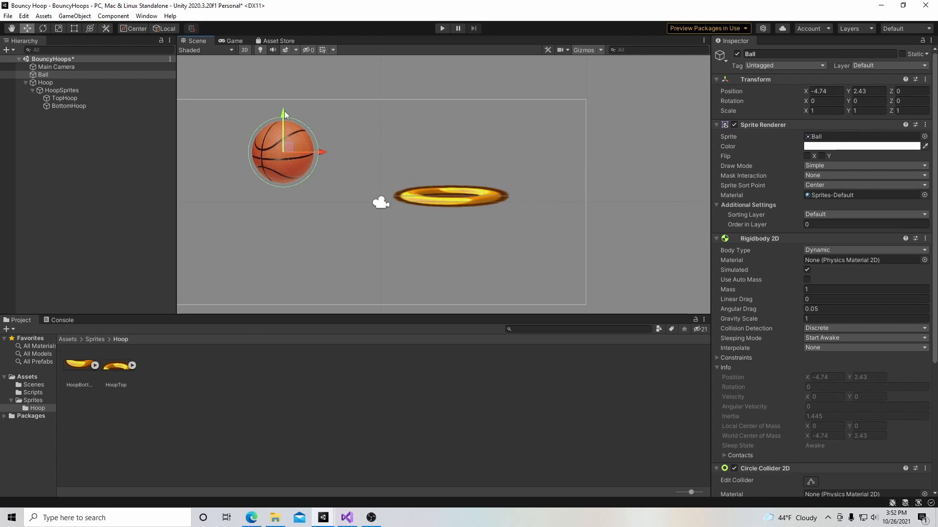
{"action": "left_click_drag", "start_coordinate": [286, 114], "coordinate": [286, 156]}
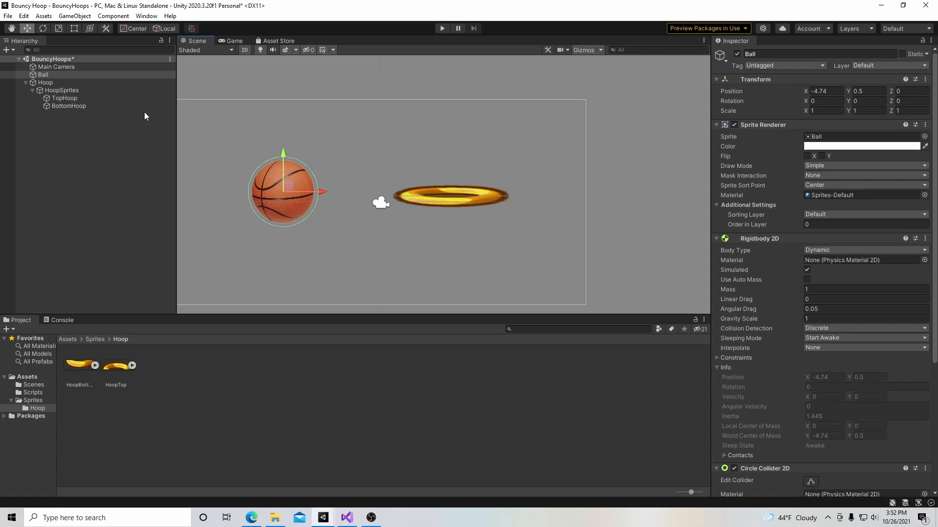
Set the Order in Layer to -1 for TopHoop and to 1 for BottomHoop.
{"action": "left_click", "coordinate": [103, 98]}
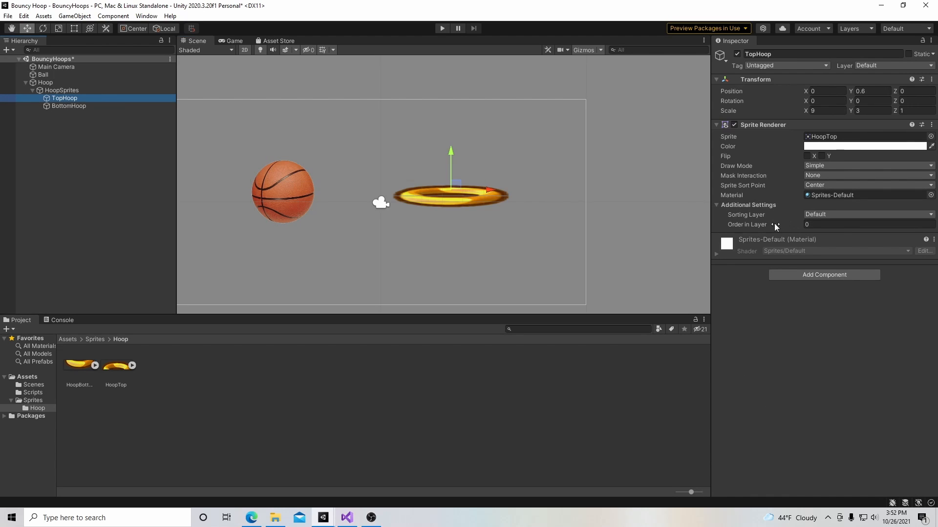
{"action": "left_click", "coordinate": [809, 225]}
{"action": "type", "text": "-"}
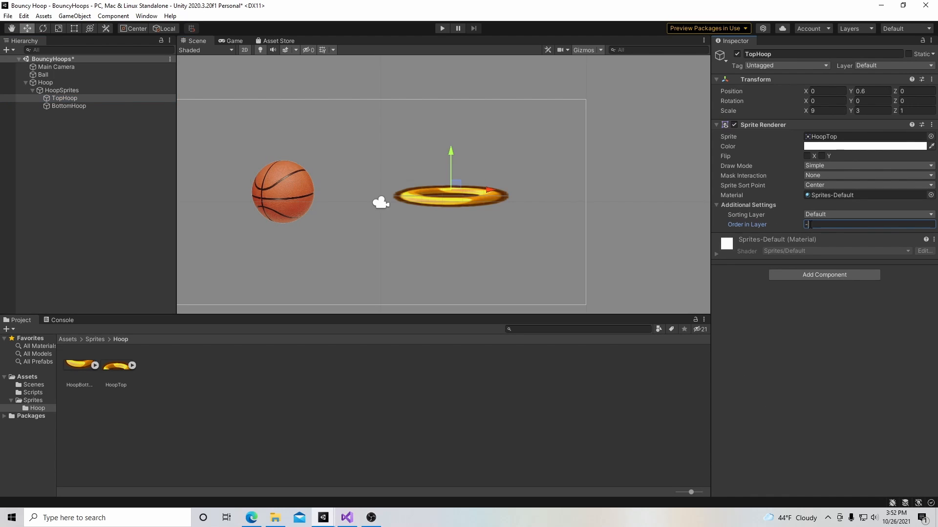
{"action": "type", "text": "1"}
{"action": "left_click", "coordinate": [826, 230]}
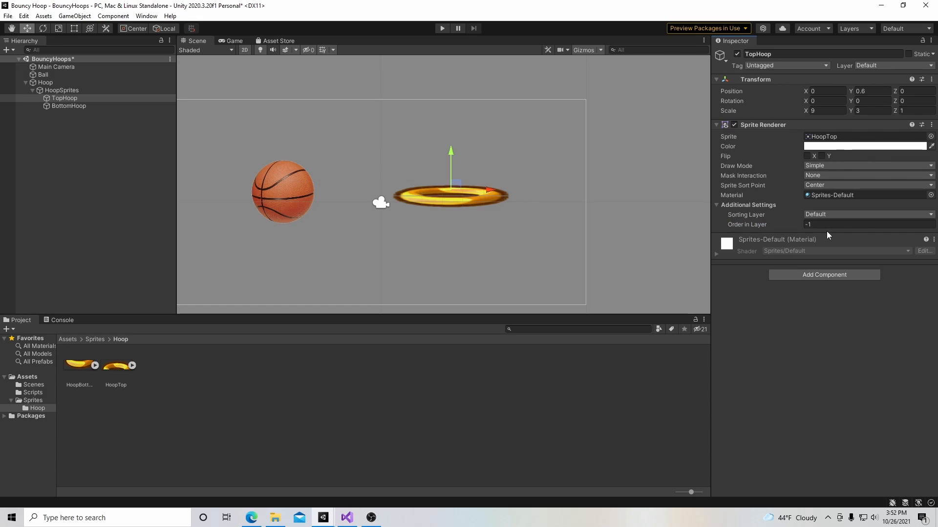
{"action": "left_click", "coordinate": [64, 106]}
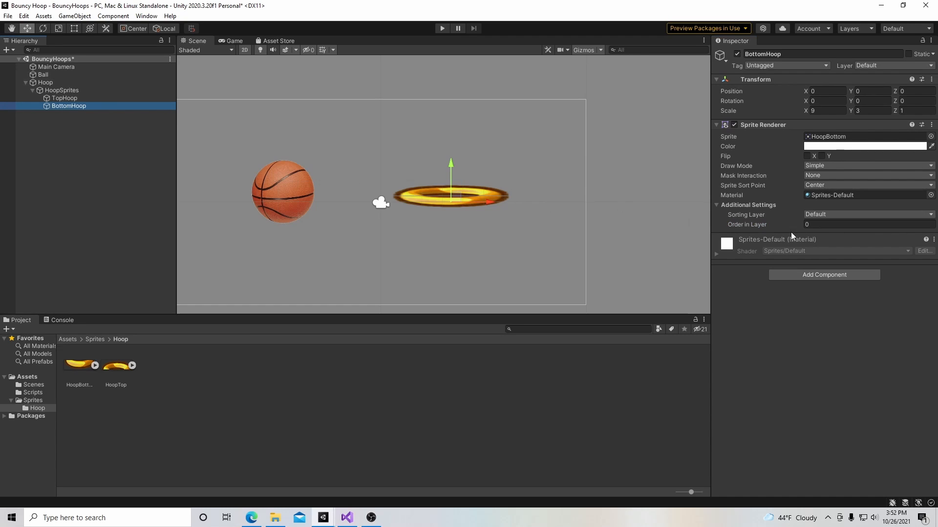
{"action": "left_click", "coordinate": [807, 226]}
{"action": "type", "text": "1"}
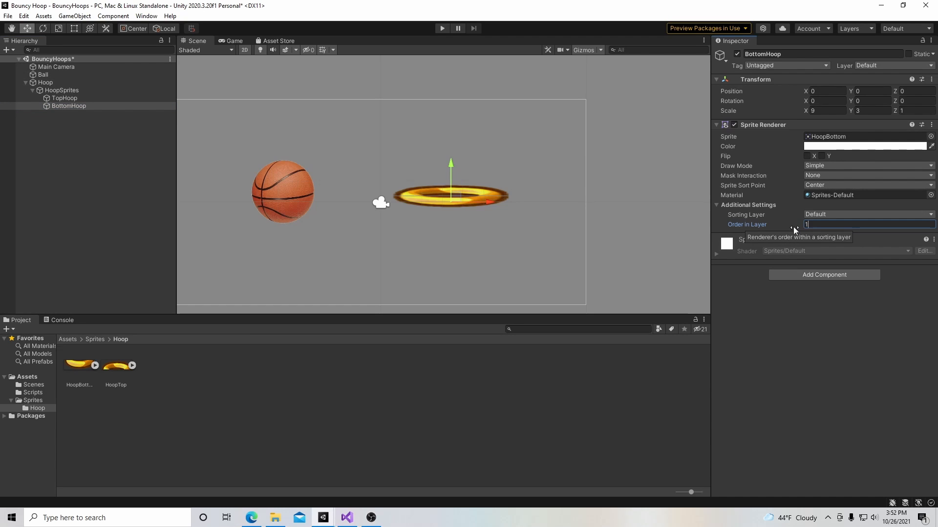
Place the Ball inside the hoop to check the sprite layering, and move it back out to about X -4.1, Y 1.21.
{"action": "left_click", "coordinate": [108, 77]}
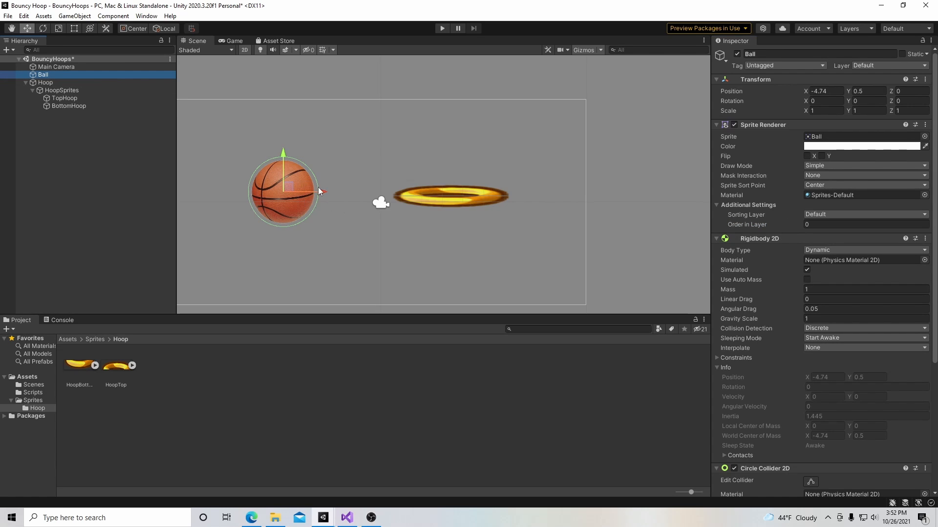
{"action": "left_click_drag", "start_coordinate": [318, 191], "coordinate": [488, 201]}
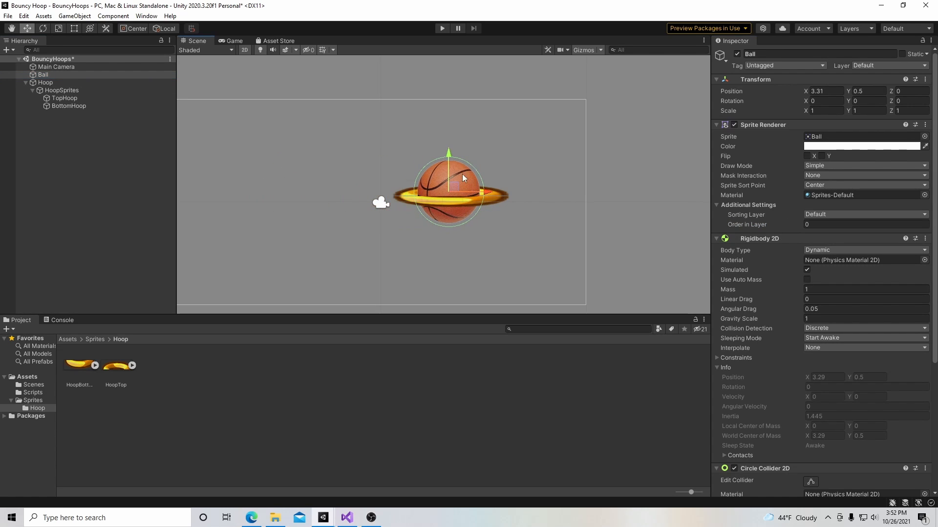
{"action": "mouse_move", "coordinate": [452, 153]}
{"action": "left_mouse_down"}
{"action": "mouse_move", "coordinate": [452, 127]}
{"action": "mouse_move", "coordinate": [453, 167]}
{"action": "mouse_move", "coordinate": [455, 134]}
{"action": "mouse_move", "coordinate": [459, 163]}
{"action": "mouse_move", "coordinate": [462, 148]}
{"action": "left_mouse_up"}
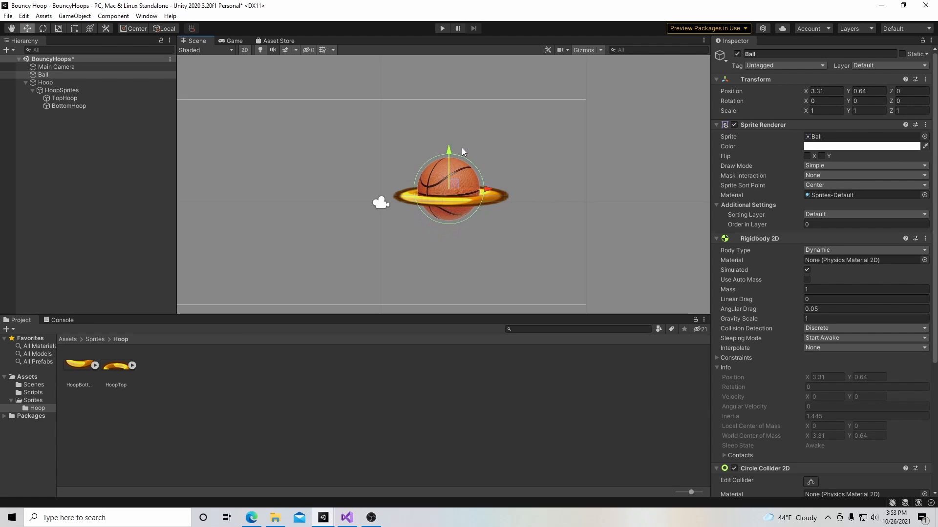
{"action": "mouse_move", "coordinate": [485, 188]}
{"action": "left_mouse_down"}
{"action": "mouse_move", "coordinate": [461, 191]}
{"action": "mouse_move", "coordinate": [488, 192]}
{"action": "left_mouse_up"}
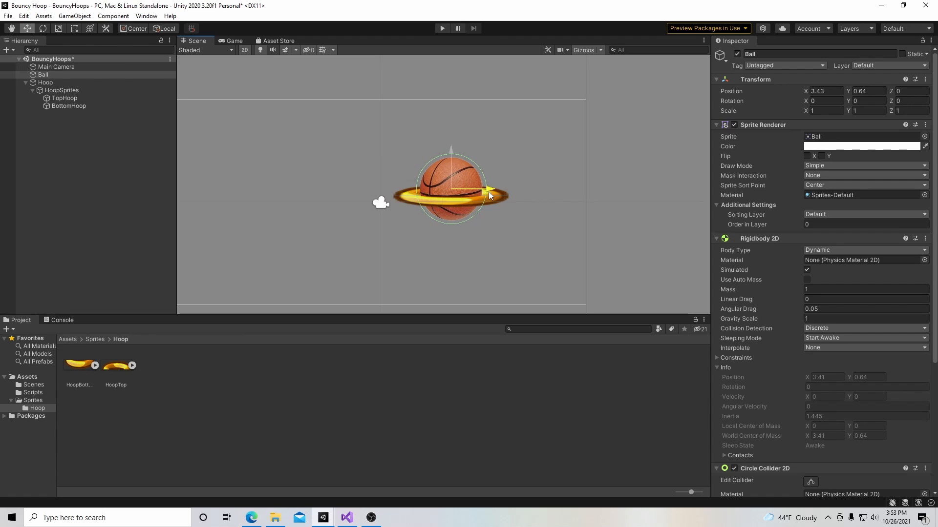
{"action": "mouse_move", "coordinate": [450, 147]}
{"action": "left_mouse_down"}
{"action": "mouse_move", "coordinate": [453, 128]}
{"action": "mouse_move", "coordinate": [453, 136]}
{"action": "left_mouse_up"}
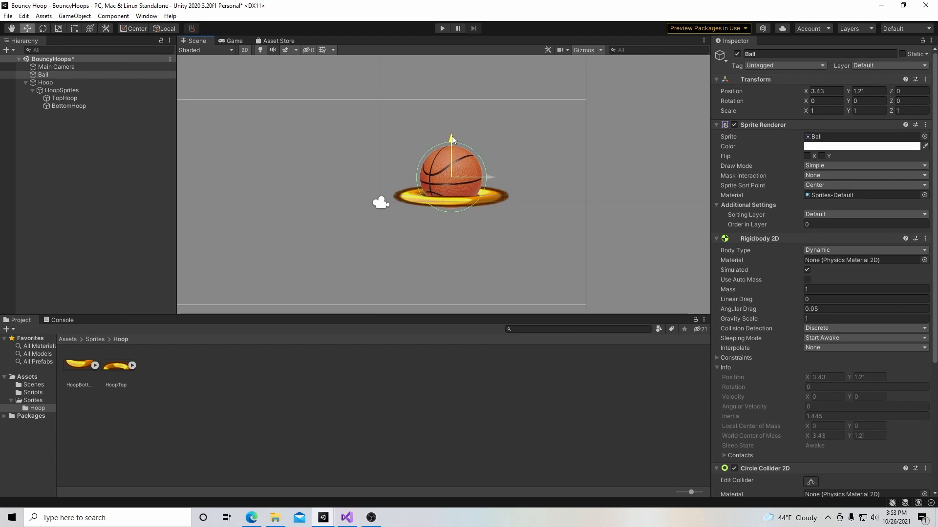
{"action": "left_click_drag", "start_coordinate": [492, 177], "coordinate": [338, 175]}
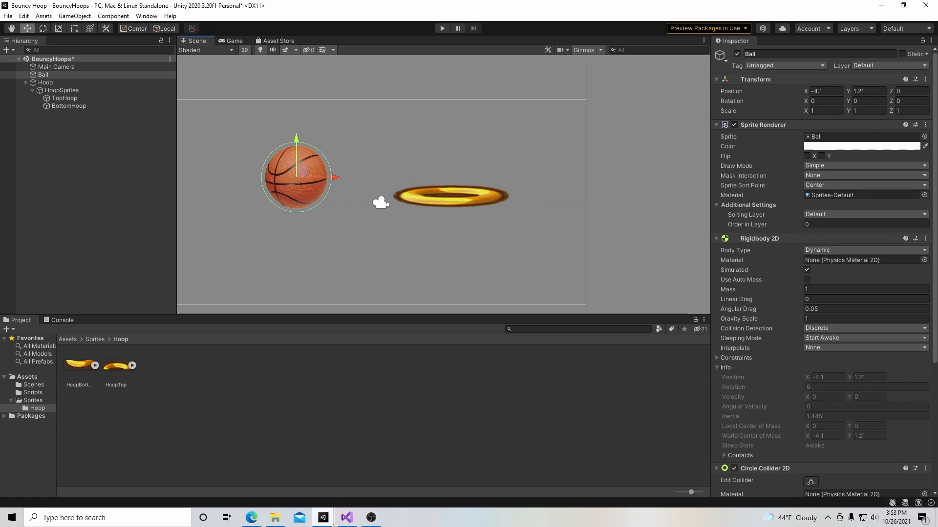
Switch to the FlappyHoops project and examine the transform and layer settings of the Top and Bottom sprites under HoopSprites.
{"action": "mouse_move", "coordinate": [328, 520]}
{"action": "left_click", "coordinate": [292, 478]}
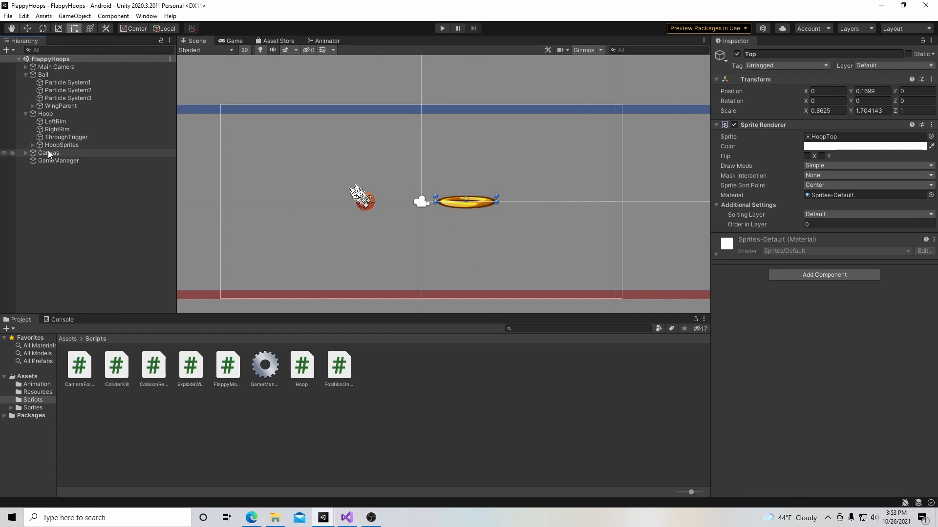
{"action": "left_click", "coordinate": [31, 145]}
{"action": "left_click", "coordinate": [64, 153]}
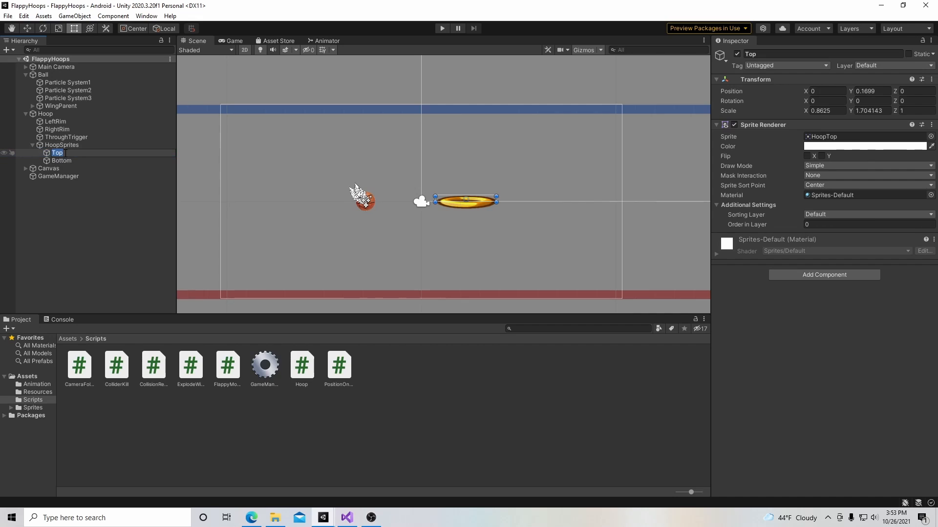
{"action": "left_click", "coordinate": [65, 161]}
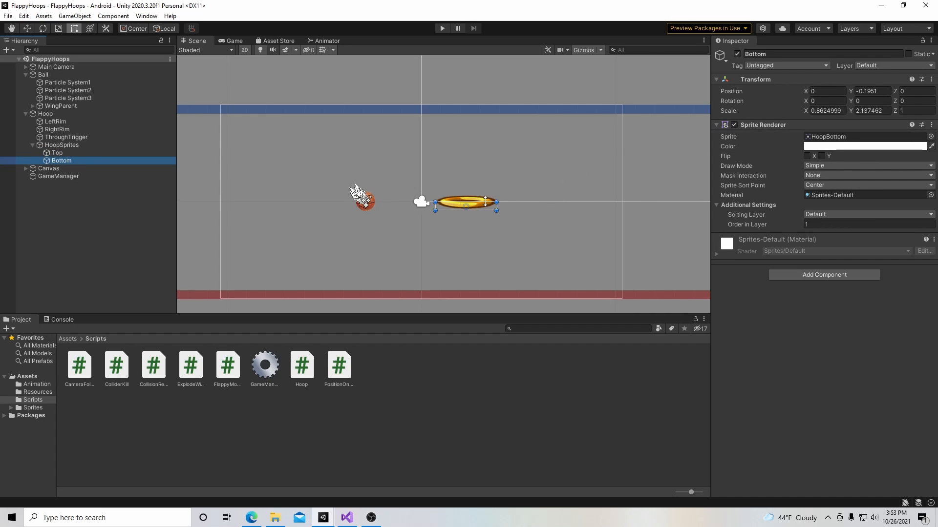
{"action": "left_click", "coordinate": [75, 152]}
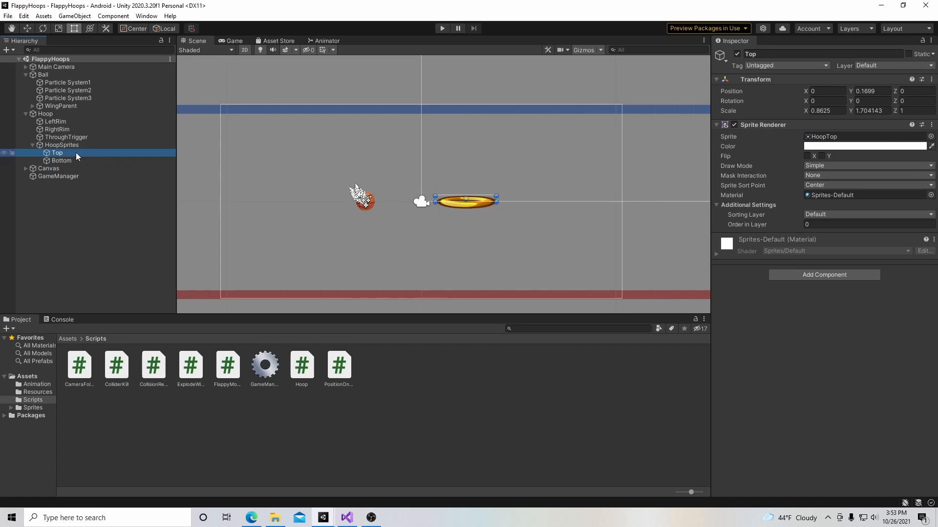
Return to the Bouncy Hoop project and move the Ball farther from the hoop, to about X -5.22.
{"action": "left_click", "coordinate": [33, 144]}
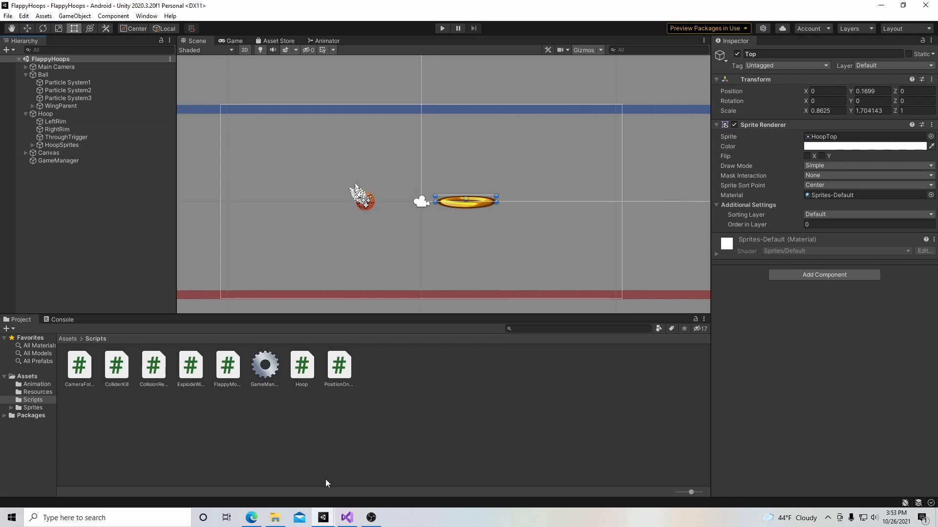
{"action": "mouse_move", "coordinate": [326, 518]}
{"action": "left_click", "coordinate": [369, 481]}
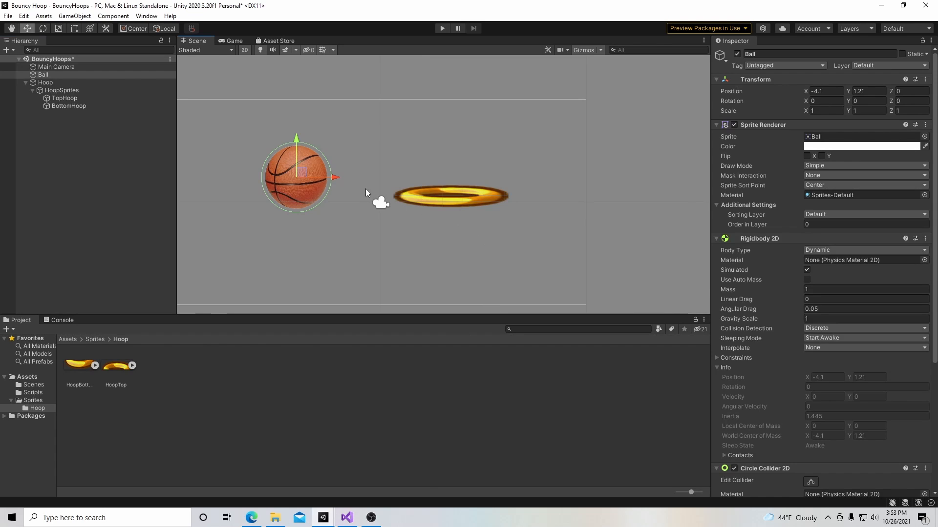
{"action": "left_click_drag", "start_coordinate": [335, 177], "coordinate": [300, 180]}
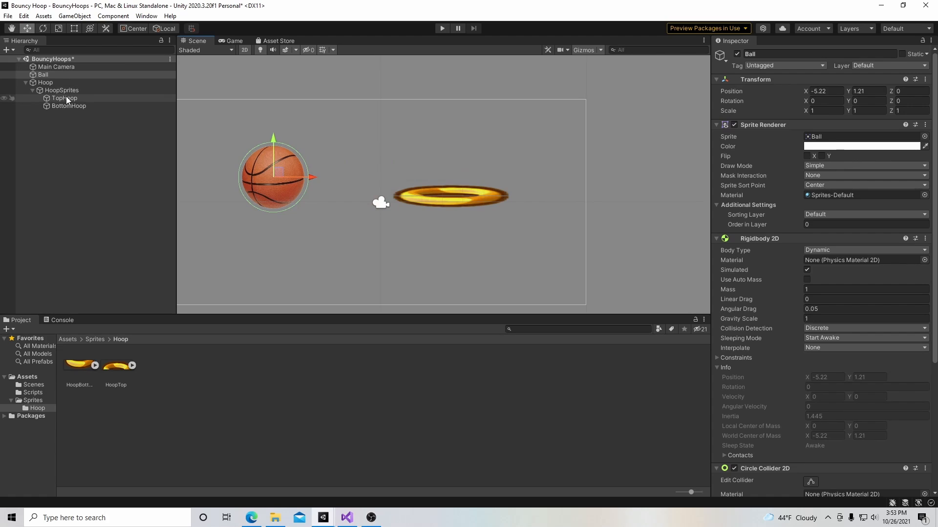
Set the X scale of both the TopHoop and BottomHoop sprites to 10.
{"action": "left_click", "coordinate": [65, 98]}
{"action": "left_click", "coordinate": [812, 110]}
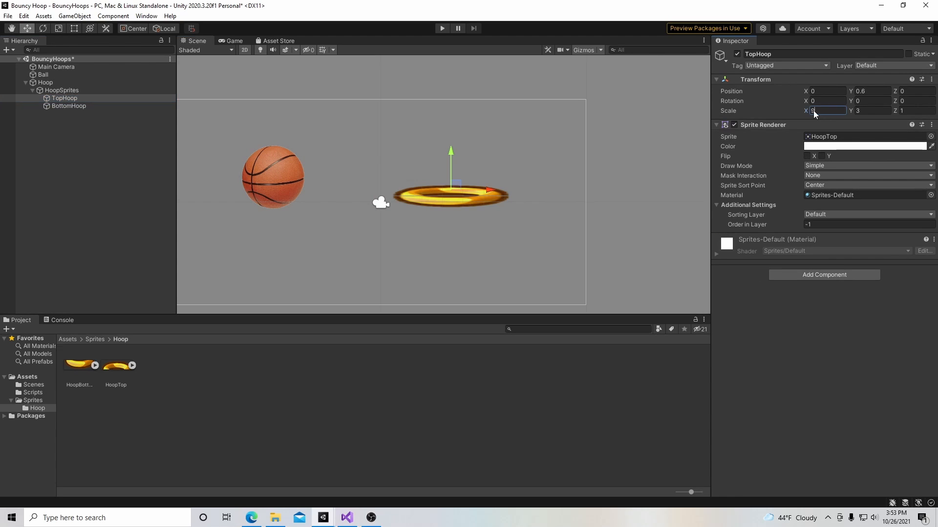
{"action": "type", "text": "10"}
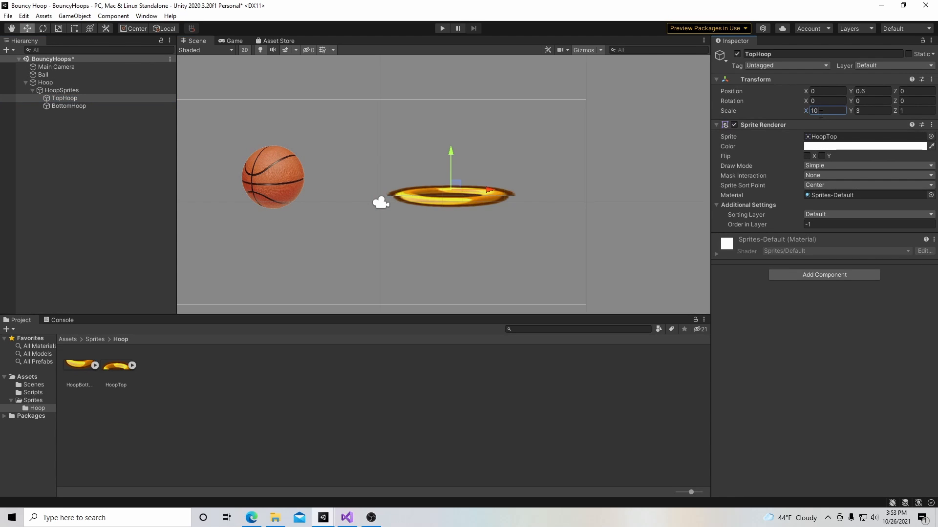
{"action": "left_click", "coordinate": [83, 106]}
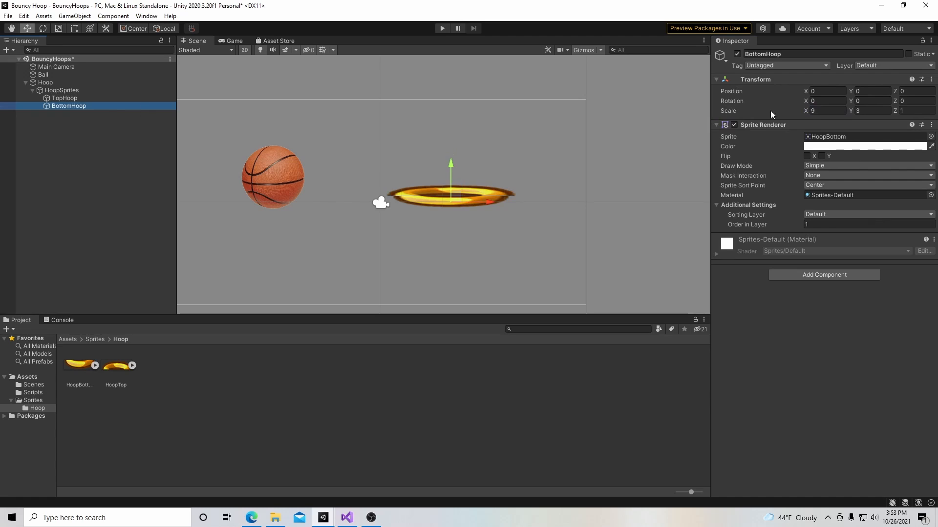
{"action": "left_click", "coordinate": [804, 112]}
{"action": "type", "text": "10"}
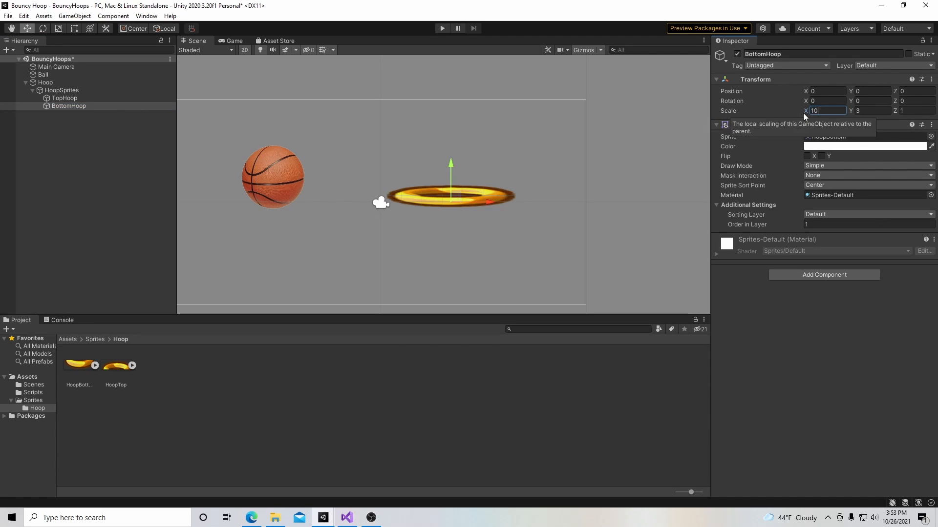
Place the Ball inside the widened hoop to check the fit, and move it back out beside the hoop.
{"action": "left_click", "coordinate": [272, 175]}
{"action": "left_click_drag", "start_coordinate": [309, 179], "coordinate": [485, 179]}
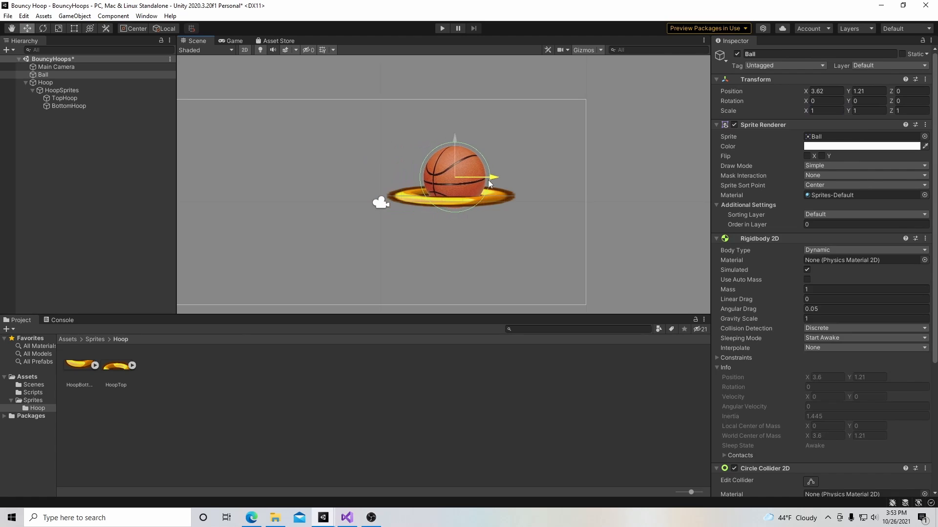
{"action": "mouse_move", "coordinate": [451, 138]}
{"action": "left_mouse_down"}
{"action": "mouse_move", "coordinate": [459, 168]}
{"action": "mouse_move", "coordinate": [458, 143]}
{"action": "left_mouse_up"}
{"action": "left_click_drag", "start_coordinate": [484, 181], "coordinate": [313, 170]}
Create an empty child object under Hoop and name it LeftRim.
{"action": "left_click", "coordinate": [46, 83]}
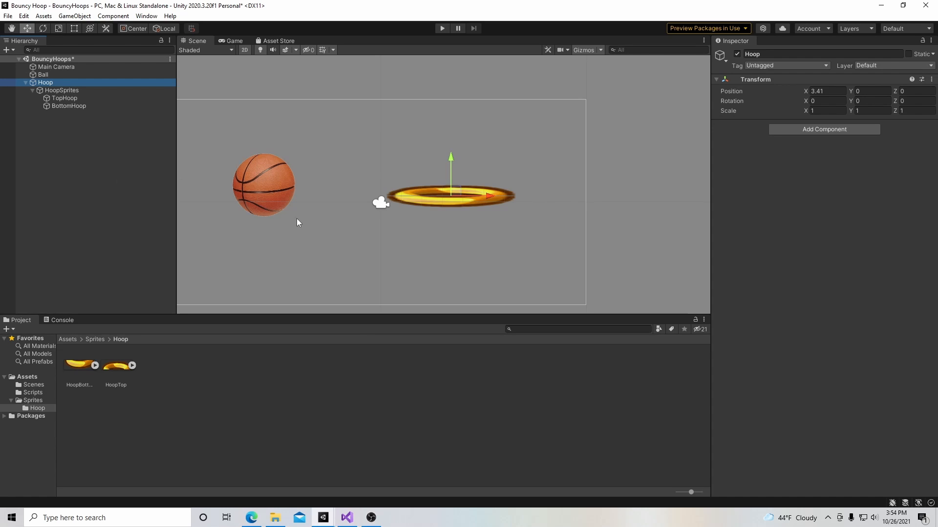
{"action": "right_click", "coordinate": [44, 84]}
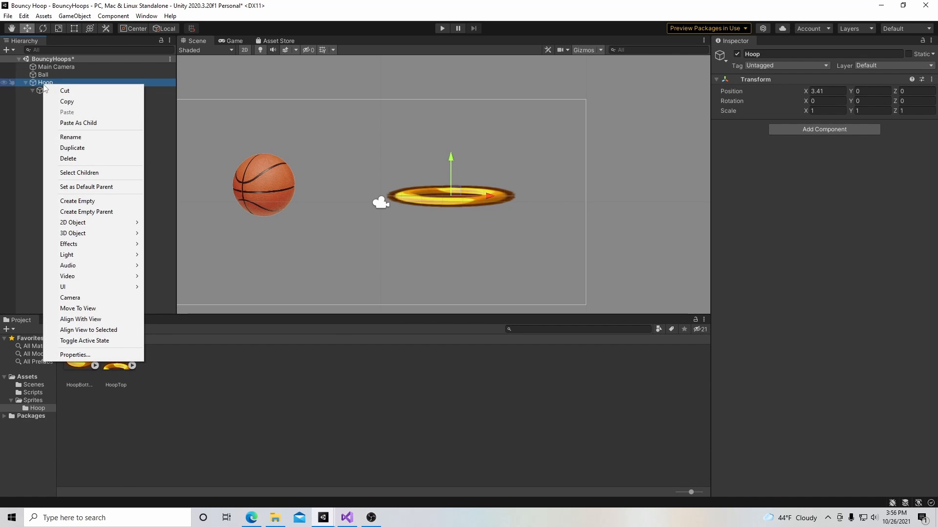
{"action": "left_click", "coordinate": [86, 202]}
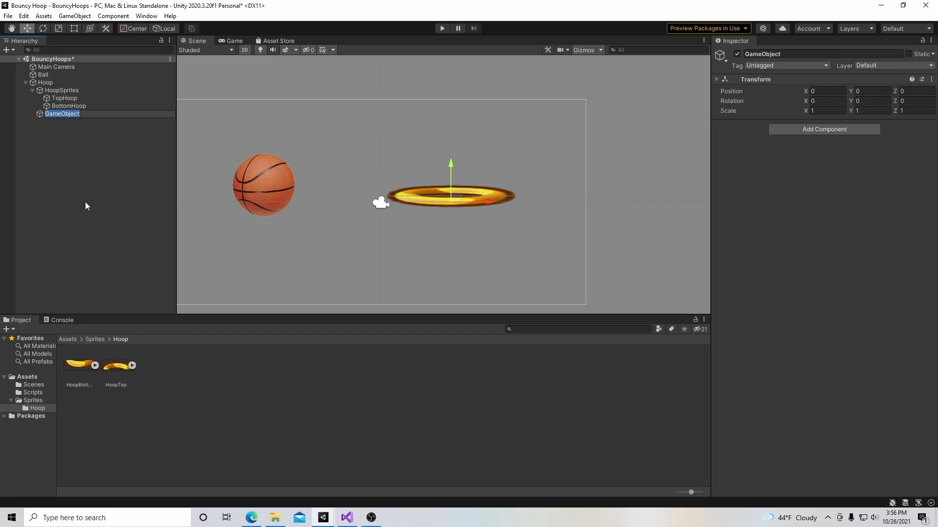
{"action": "type", "text": "LeftRim"}
{"action": "key", "text": "Return"}
Duplicate LeftRim and rename the copy RightRim.
{"action": "key", "text": "ctrl+d"}
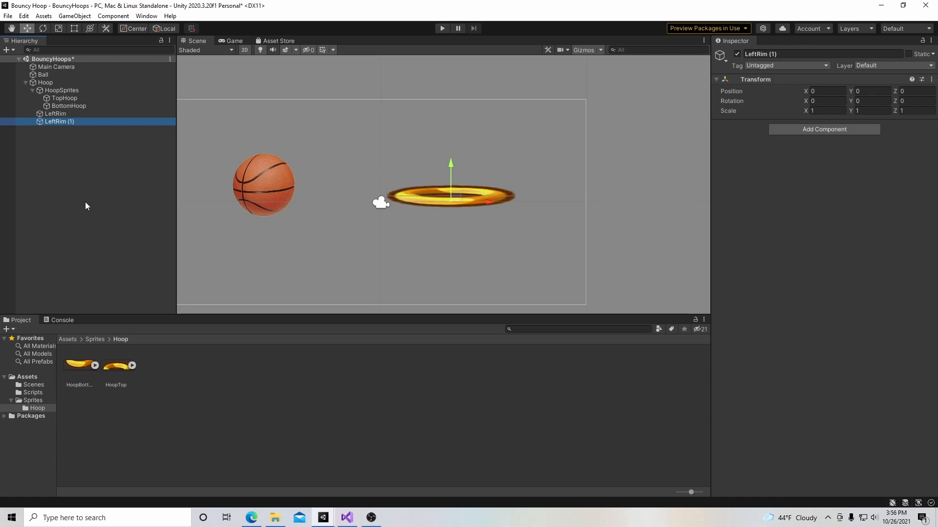
{"action": "right_click", "coordinate": [67, 121]}
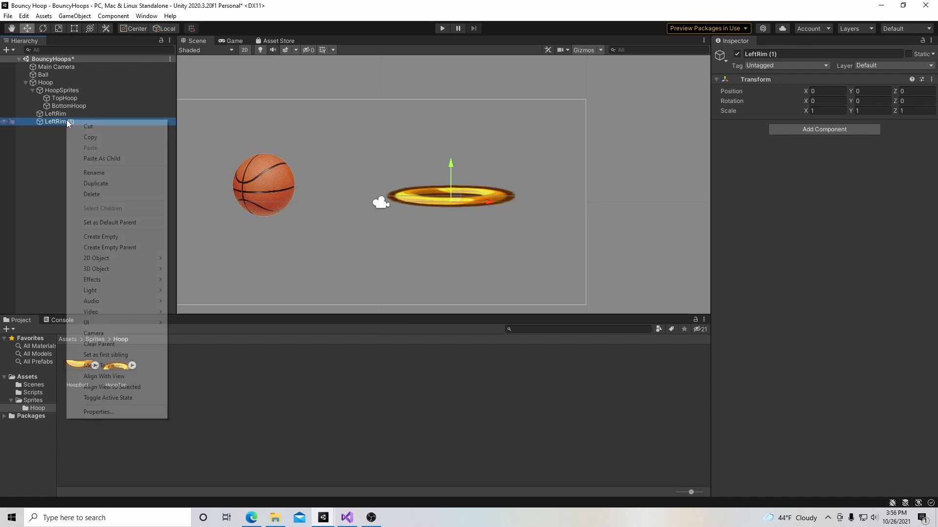
{"action": "left_click", "coordinate": [105, 175]}
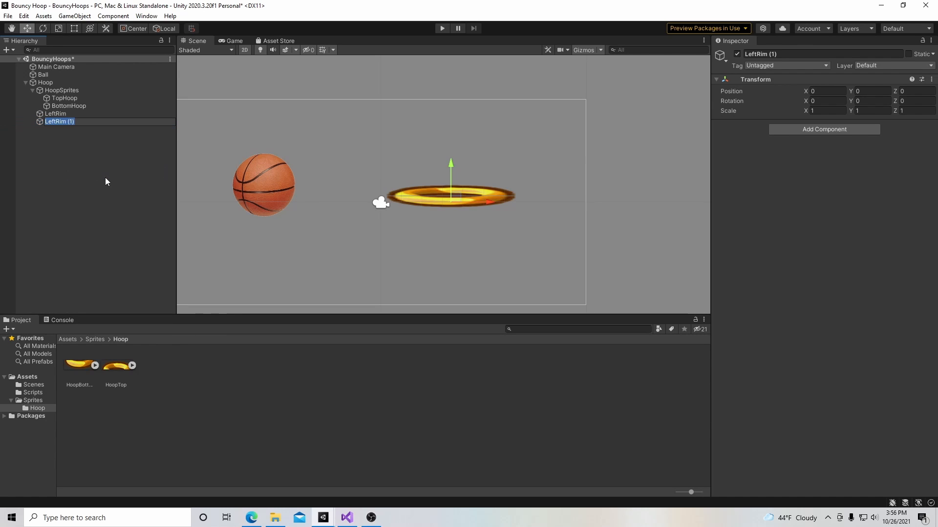
{"action": "type", "text": "Right"}
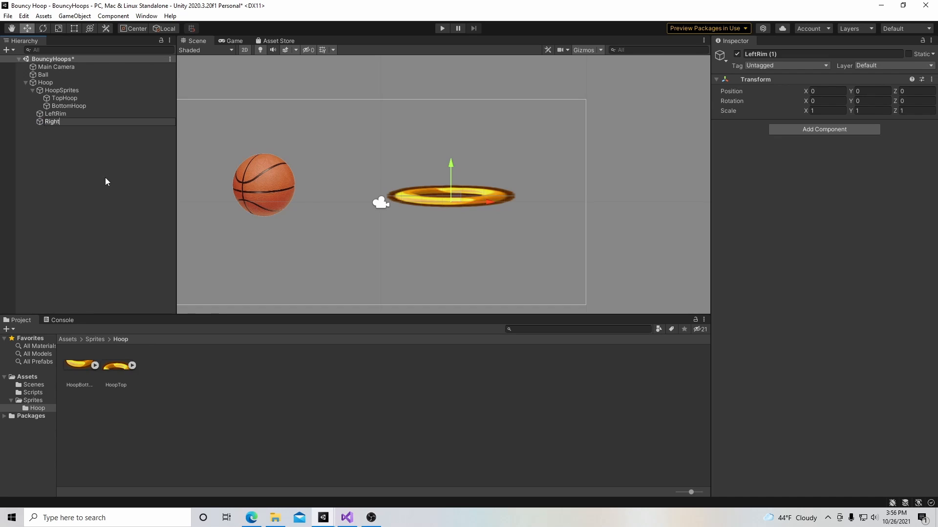
{"action": "type", "text": "Rim"}
{"action": "key", "text": "Return"}
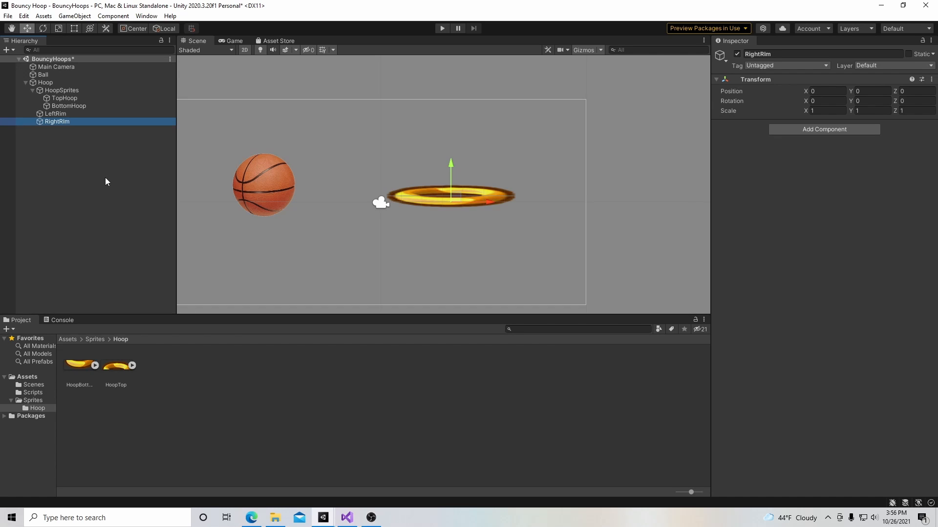
Duplicate RightRim as ThroughTrigger, and move the collapsed HoopSprites group below it under Hoop.
{"action": "key", "text": "ctrl+d"}
{"action": "right_click", "coordinate": [61, 129]}
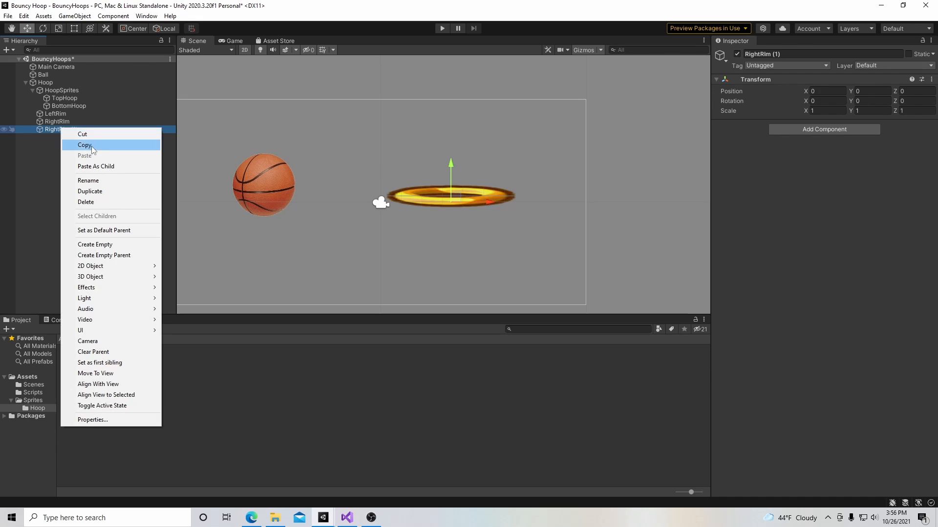
{"action": "left_click", "coordinate": [93, 181]}
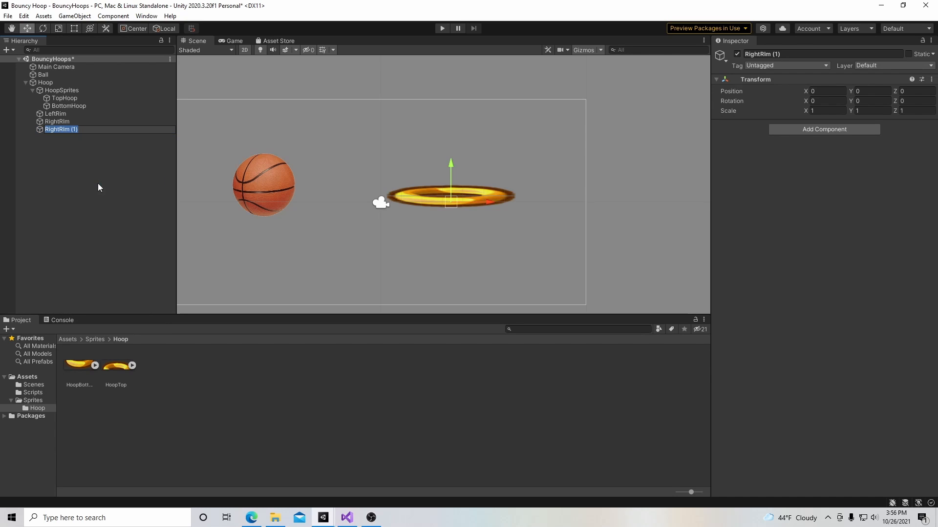
{"action": "type", "text": "ThroughTrigger"}
{"action": "key", "text": "Return"}
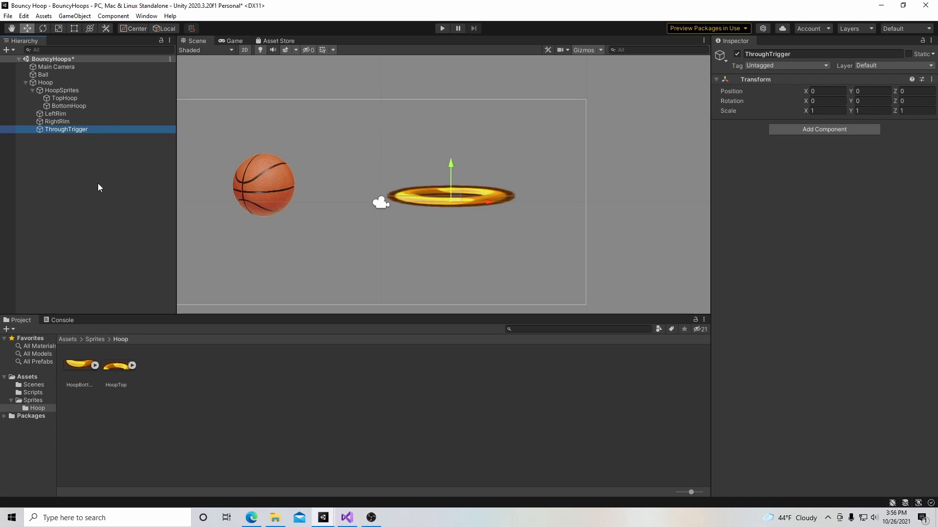
{"action": "left_click", "coordinate": [32, 90]}
{"action": "left_click_drag", "start_coordinate": [56, 90], "coordinate": [59, 117]}
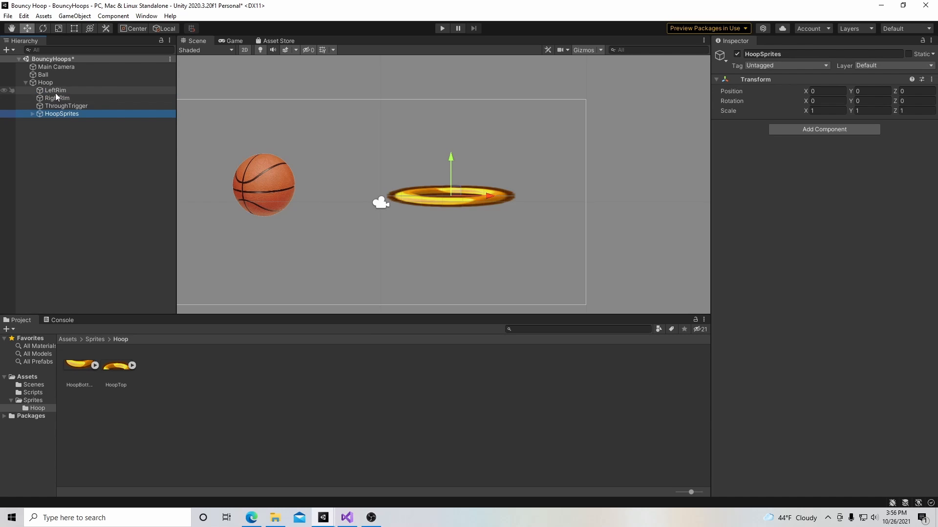
Position LeftRim over the left end of the hoop at about X -2.53, Y 0.31.
{"action": "left_click", "coordinate": [55, 93]}
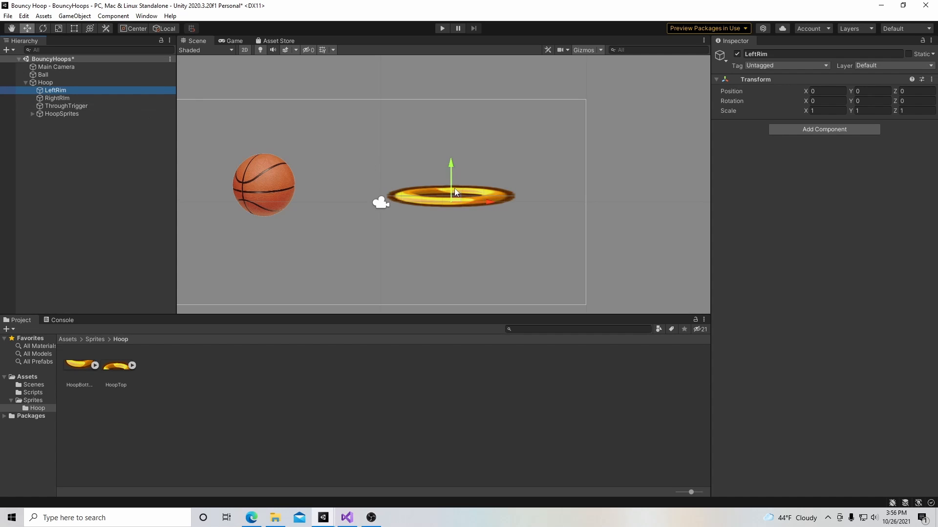
{"action": "left_click_drag", "start_coordinate": [491, 201], "coordinate": [440, 202]}
{"action": "left_click_drag", "start_coordinate": [398, 168], "coordinate": [396, 157]}
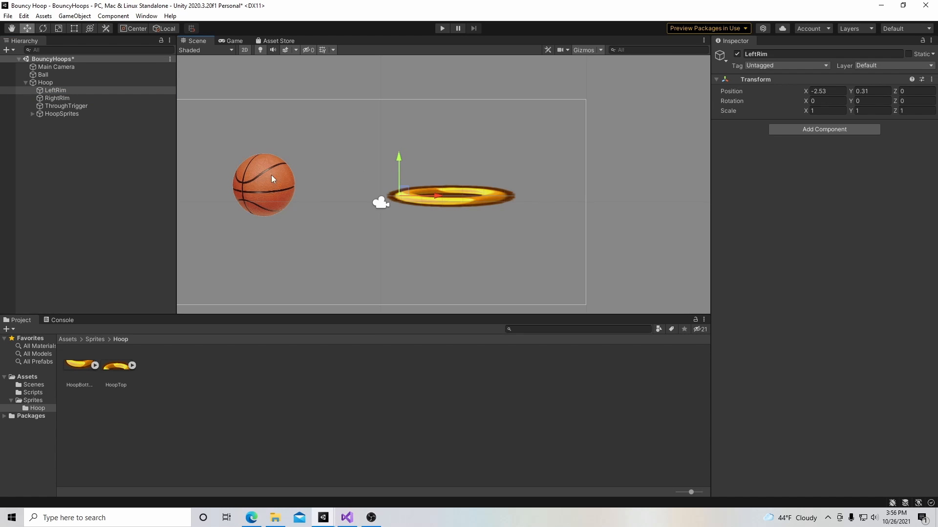
Position RightRim over the right end of the hoop at about X 2.5, Y 0.26.
{"action": "left_click", "coordinate": [76, 100]}
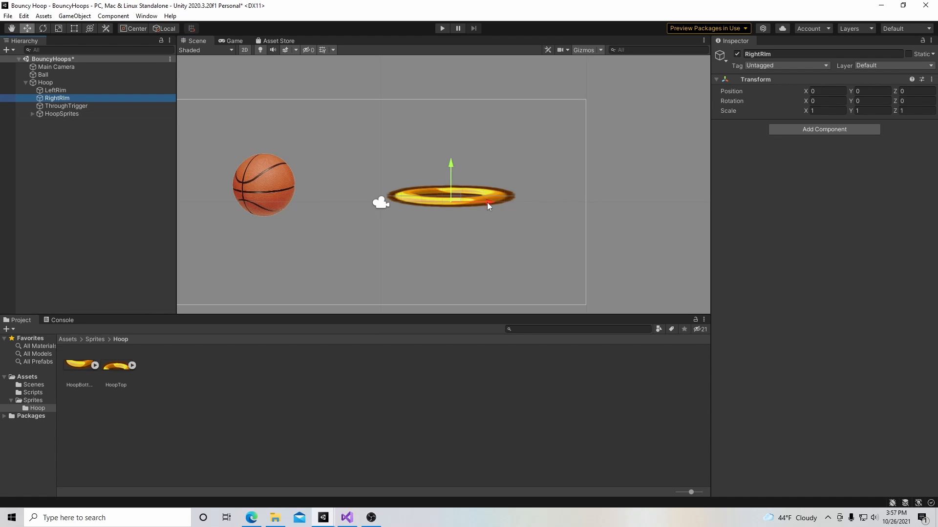
{"action": "left_click_drag", "start_coordinate": [487, 202], "coordinate": [539, 201]}
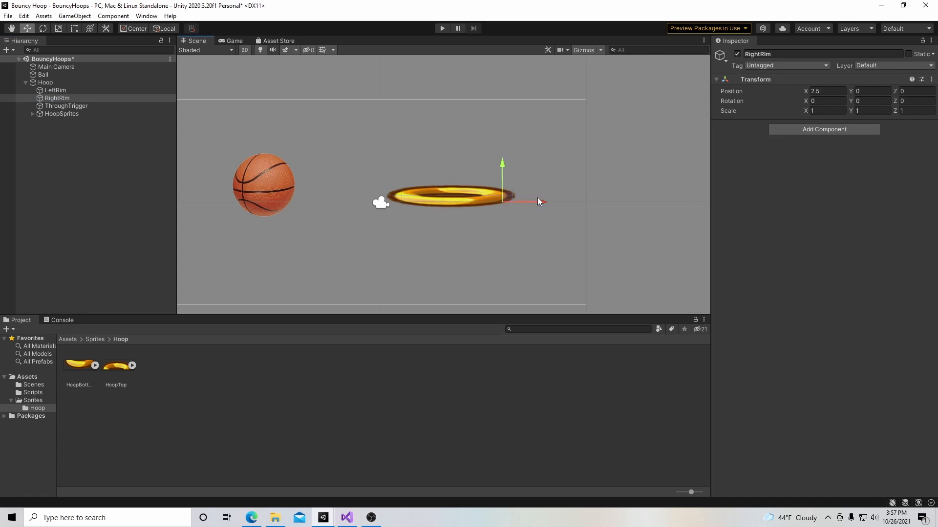
{"action": "left_click_drag", "start_coordinate": [502, 163], "coordinate": [507, 157]}
{"action": "left_click", "coordinate": [104, 106]}
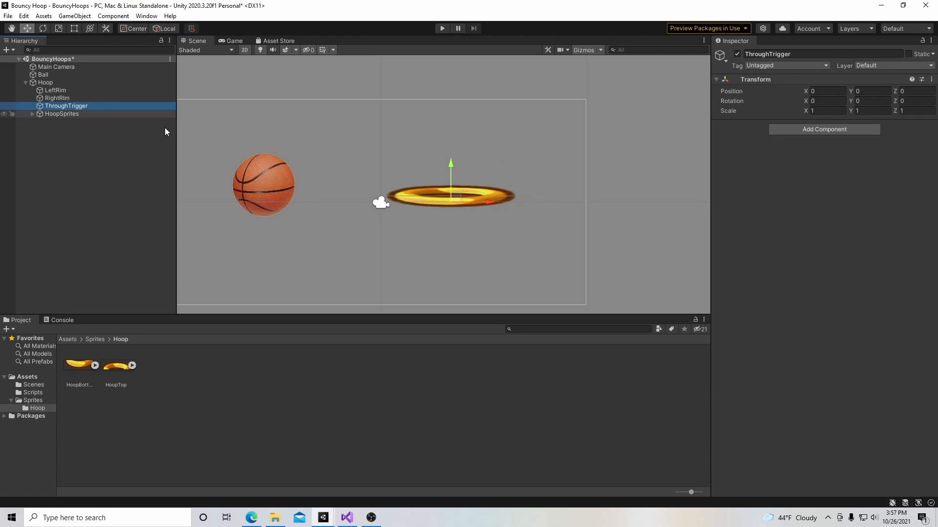
Add a Circle Collider 2D with radius 0.4 to LeftRim and shift the object to about X -2.36.
{"action": "left_click", "coordinate": [111, 91]}
{"action": "left_click", "coordinate": [816, 130]}
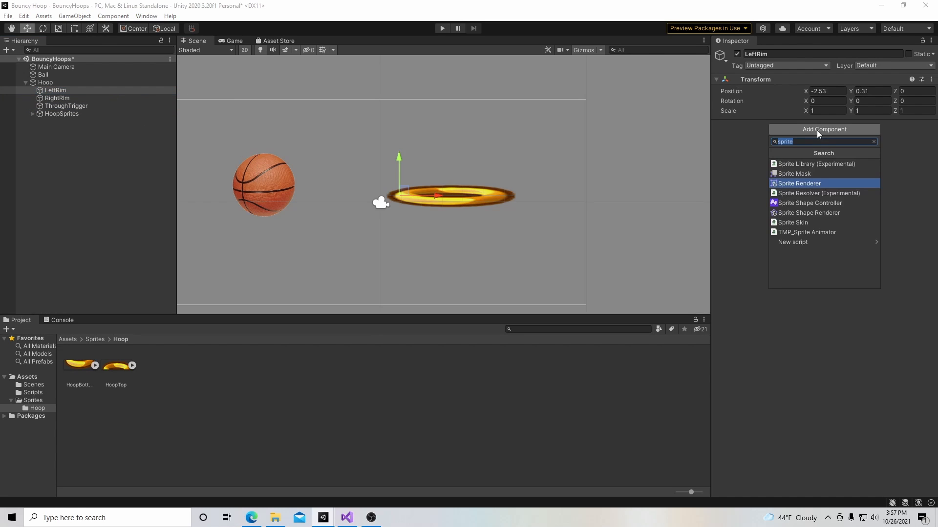
{"action": "type", "text": "circl"}
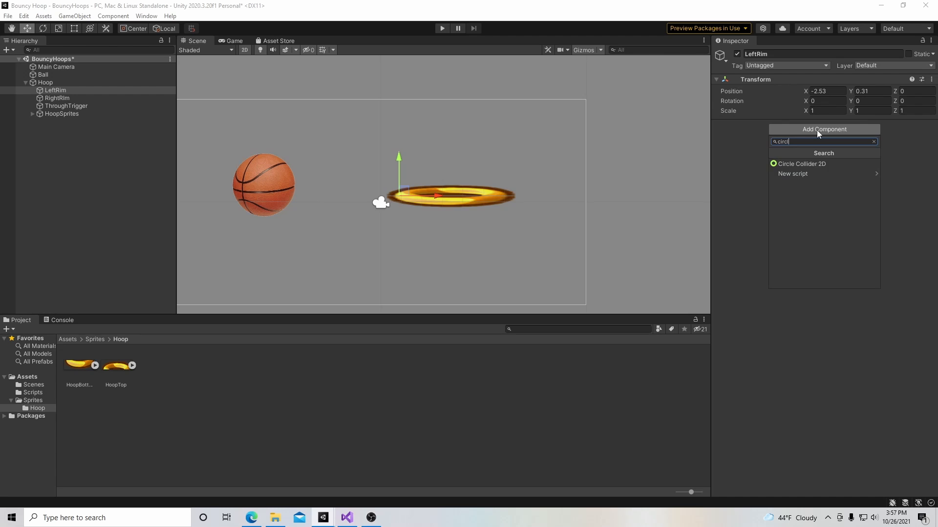
{"action": "left_click", "coordinate": [819, 164]}
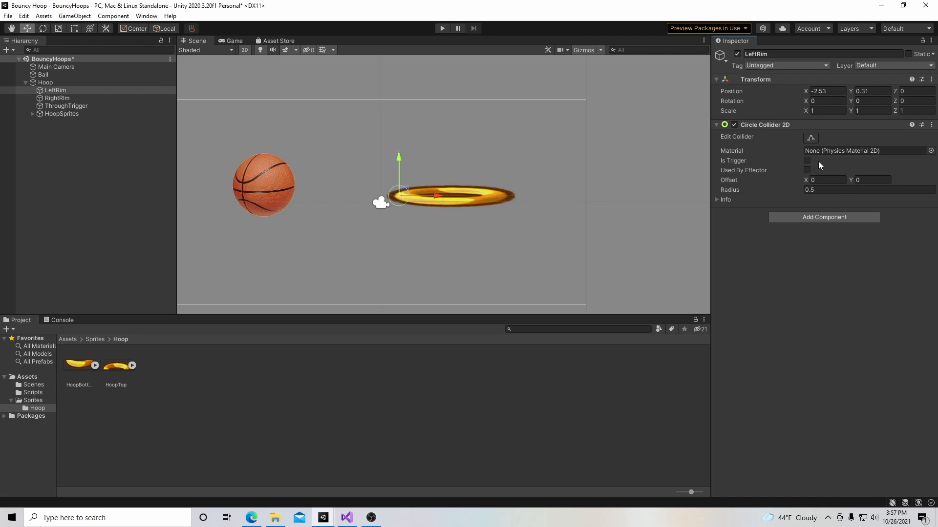
{"action": "left_click", "coordinate": [851, 179]}
{"action": "left_click_drag", "start_coordinate": [738, 188], "coordinate": [741, 188]}
{"action": "left_click_drag", "start_coordinate": [741, 190], "coordinate": [739, 190]}
{"action": "left_click_drag", "start_coordinate": [442, 195], "coordinate": [448, 199]}
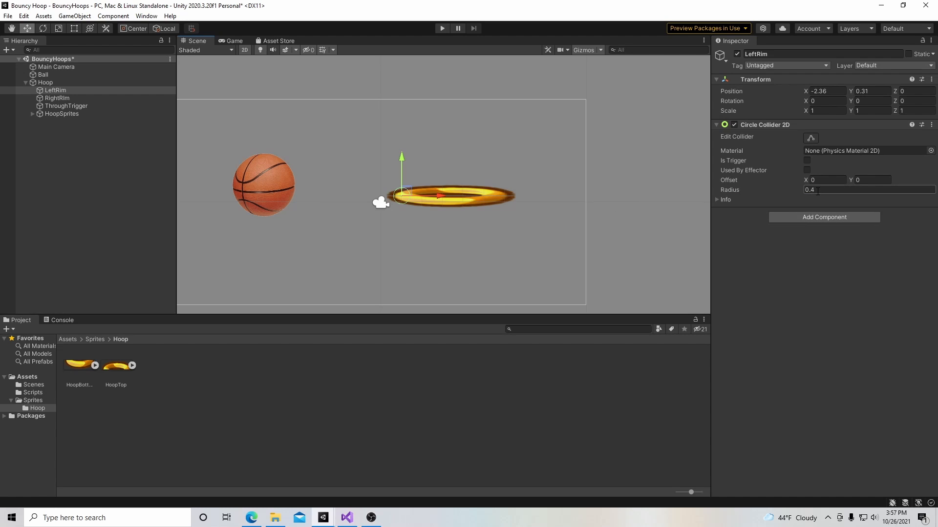
Add a Circle Collider 2D with radius 0.4 to RightRim and align it with the rim at about X 2.38.
{"action": "left_click", "coordinate": [130, 100]}
{"action": "left_click", "coordinate": [828, 131]}
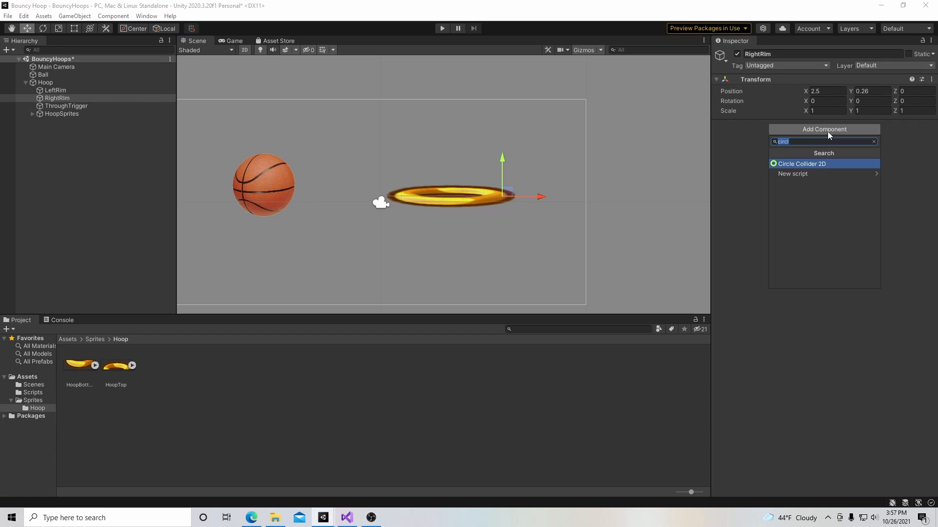
{"action": "left_click", "coordinate": [825, 163]}
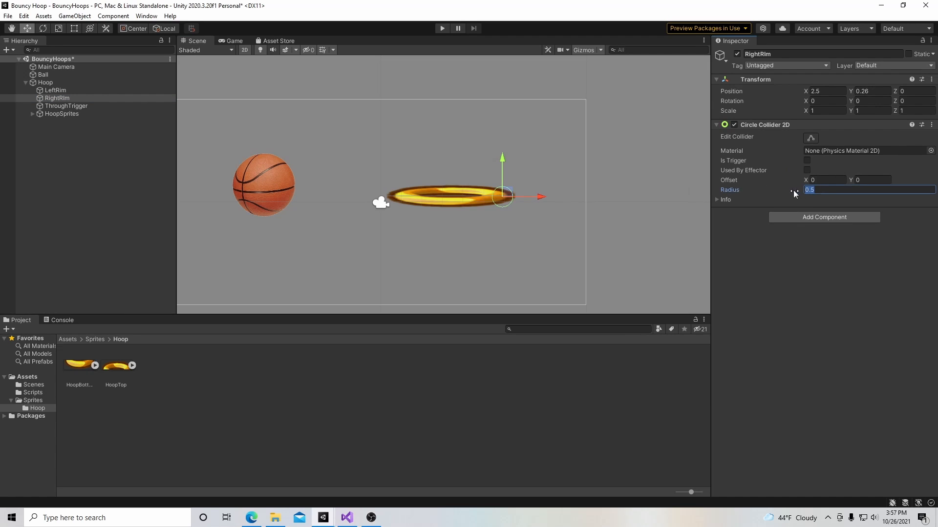
{"action": "type", "text": "0.4"}
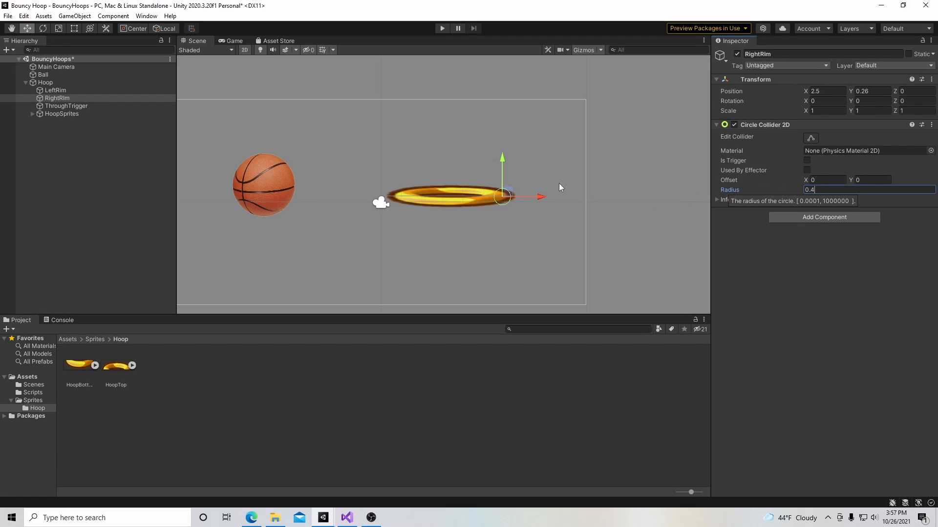
{"action": "left_click_drag", "start_coordinate": [544, 199], "coordinate": [540, 197]}
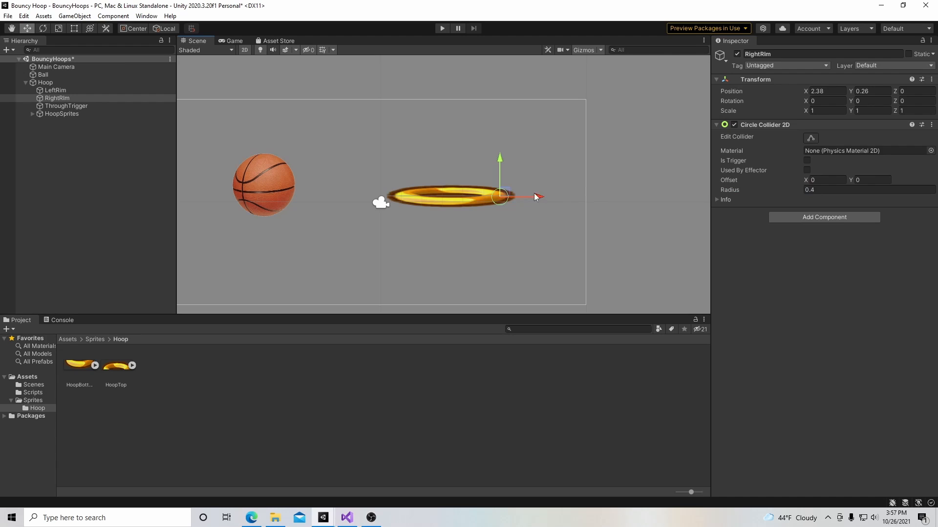
{"action": "left_click_drag", "start_coordinate": [502, 156], "coordinate": [502, 154]}
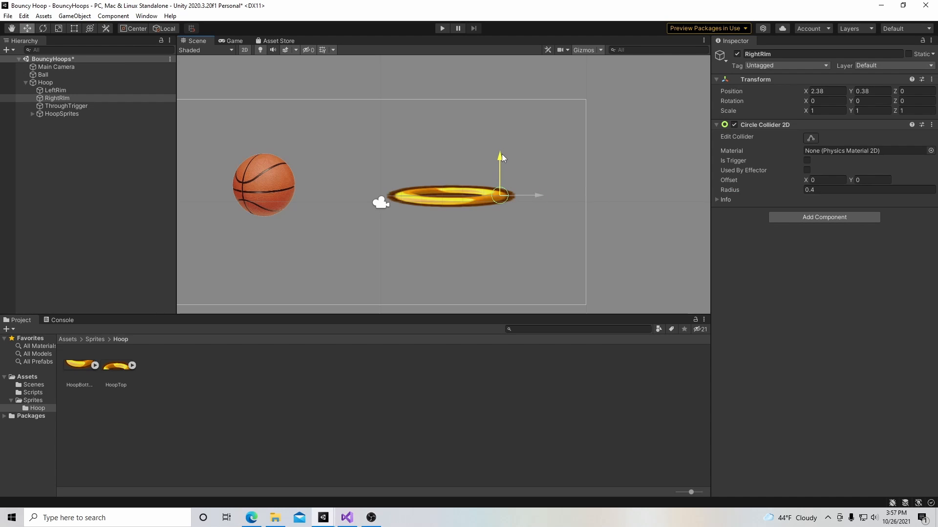
{"action": "left_click_drag", "start_coordinate": [499, 156], "coordinate": [499, 160]}
Add a Box Collider 2D to the ThroughTrigger object.
{"action": "left_click", "coordinate": [63, 107]}
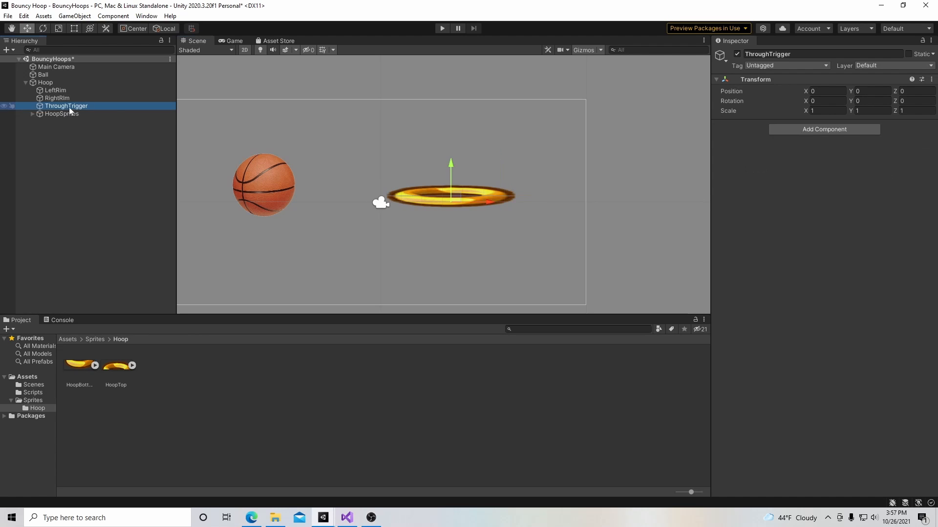
{"action": "left_click", "coordinate": [795, 129]}
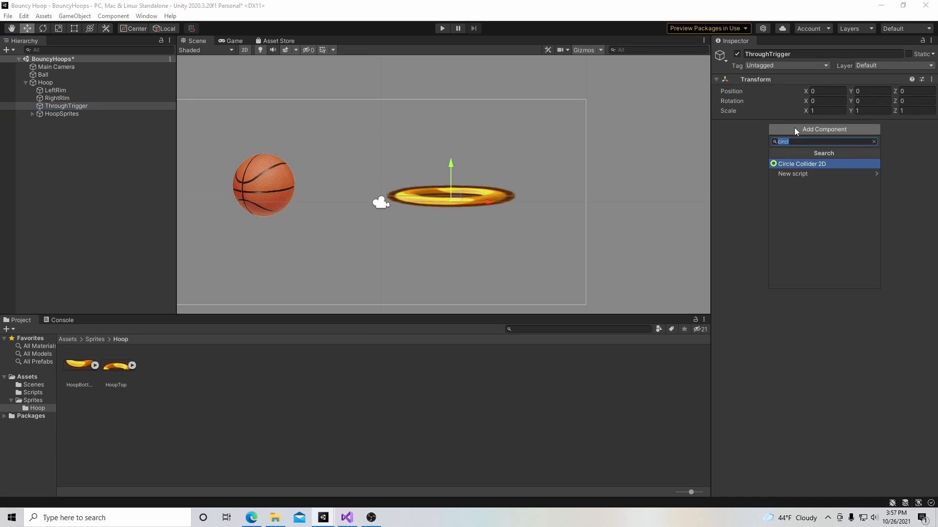
{"action": "type", "text": "box"}
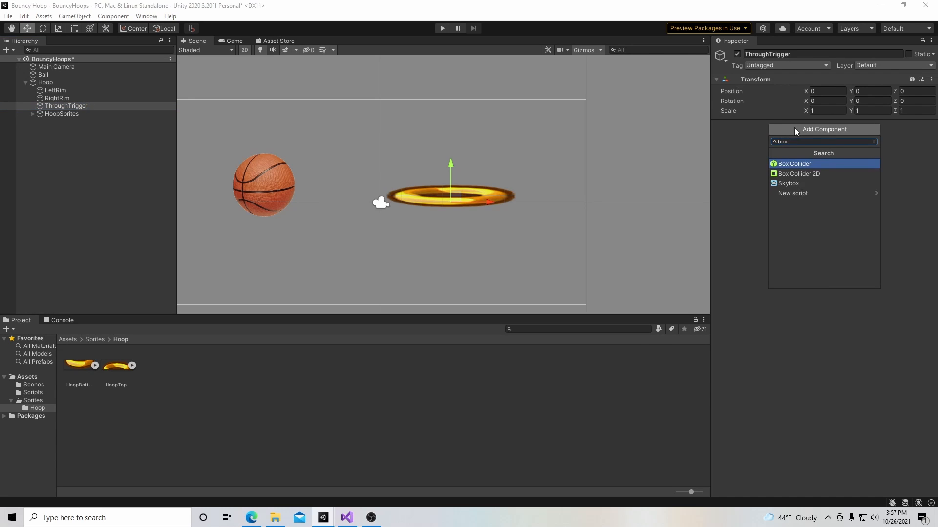
{"action": "left_click", "coordinate": [803, 174]}
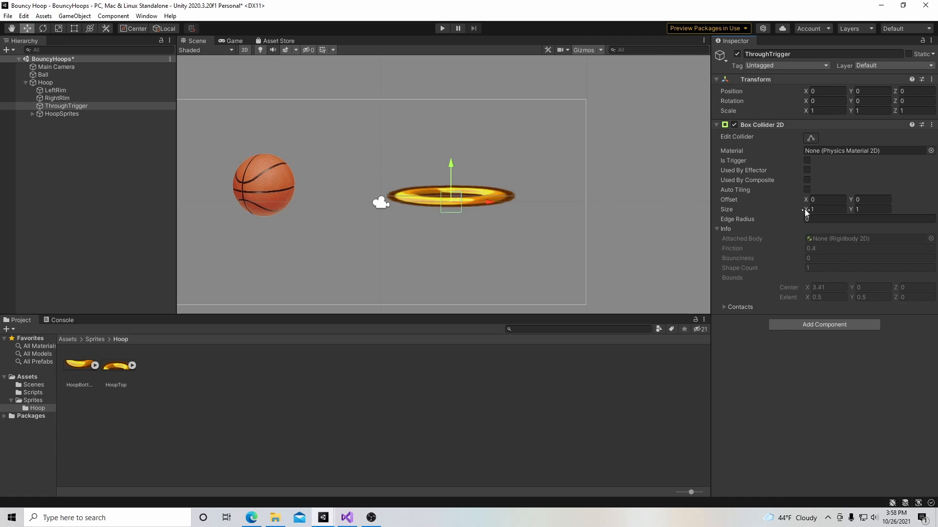
Size ThroughTrigger's box collider to X 2, Y 0.5 and centre the object in the hoop opening at about X -0.02, Y 0.36.
{"action": "left_click", "coordinate": [850, 211]}
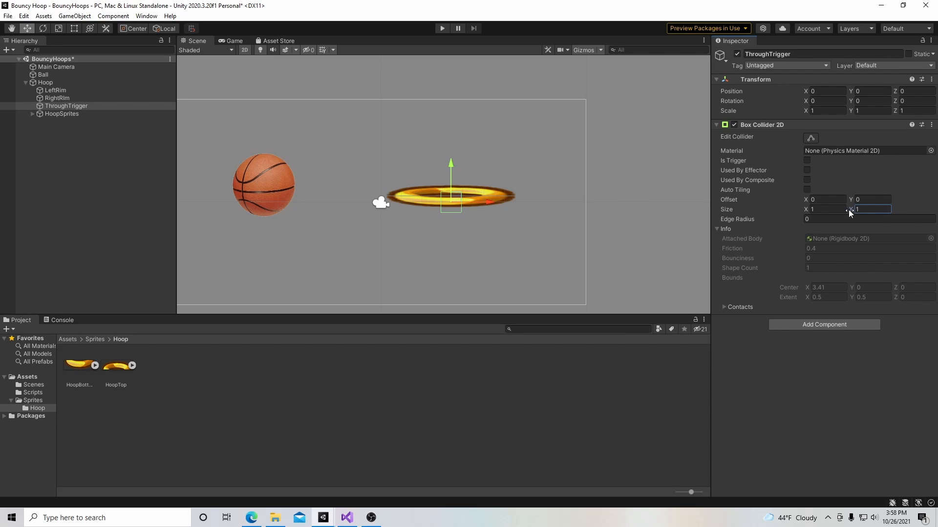
{"action": "type", "text": "0.5"}
{"action": "left_click_drag", "start_coordinate": [452, 165], "coordinate": [449, 155]}
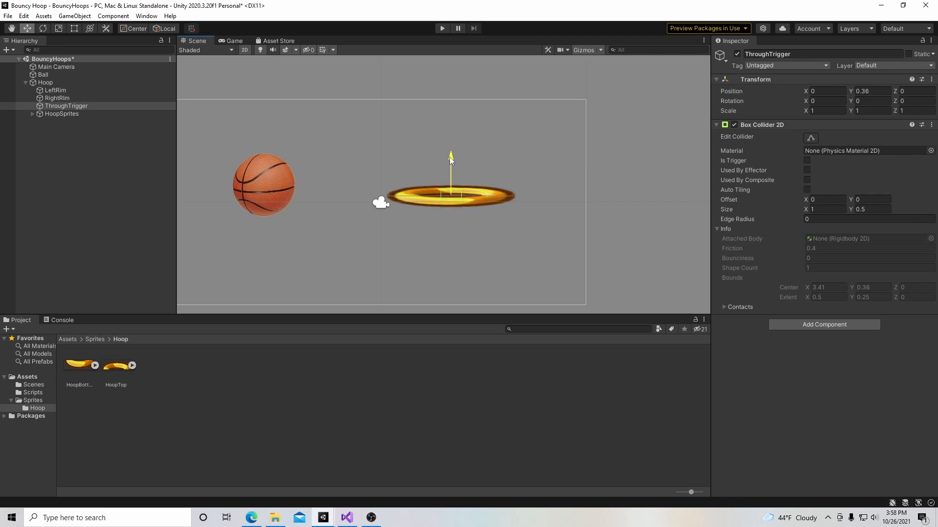
{"action": "left_click", "coordinate": [816, 210]}
{"action": "type", "text": "1.5"}
{"action": "left_click_drag", "start_coordinate": [825, 210], "coordinate": [788, 215]}
{"action": "type", "text": "2"}
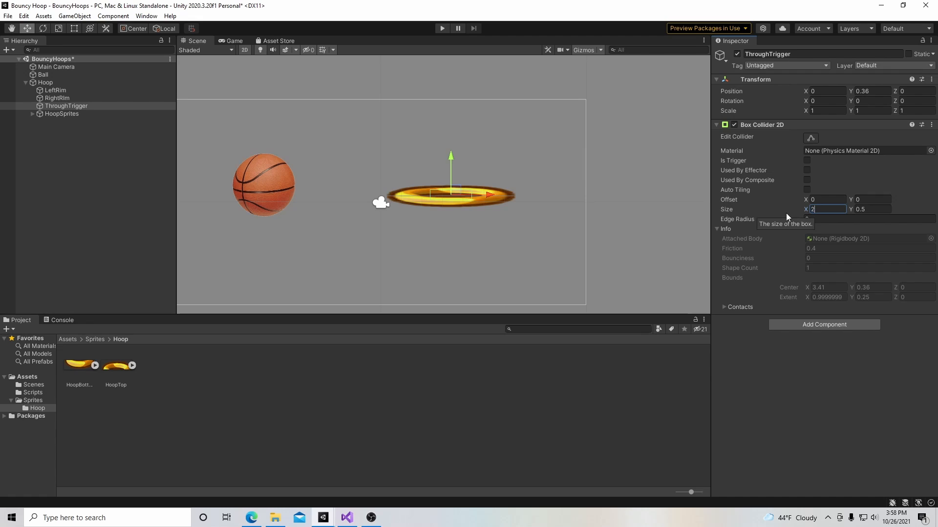
{"action": "left_click_drag", "start_coordinate": [492, 195], "coordinate": [491, 193]}
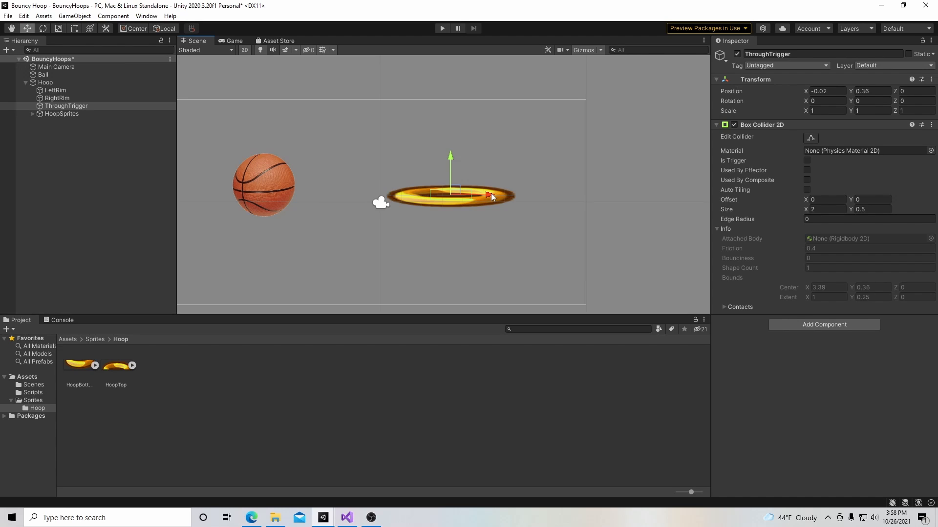
Check the LeftRim and RightRim colliders, and enable Is Trigger on ThroughTrigger's Box Collider 2D.
{"action": "left_click", "coordinate": [69, 90]}
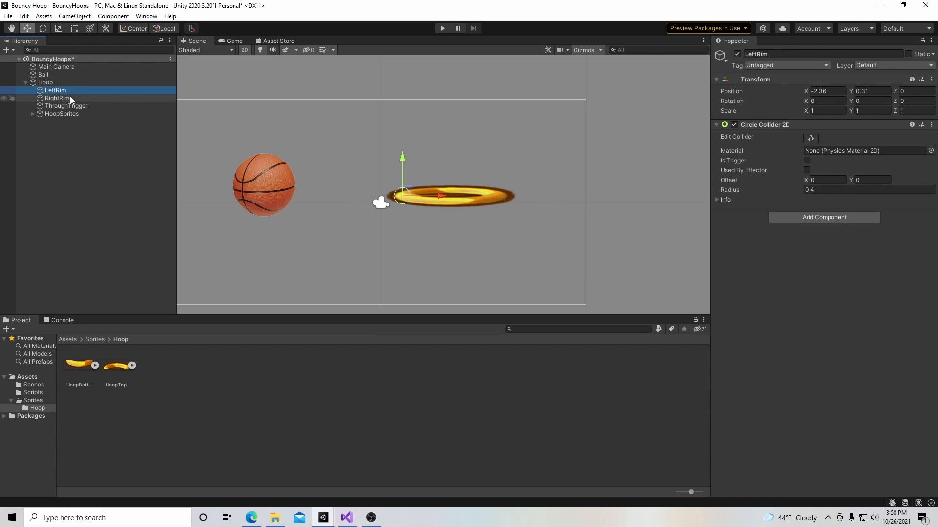
{"action": "left_click", "coordinate": [69, 97]}
{"action": "left_click", "coordinate": [72, 105]}
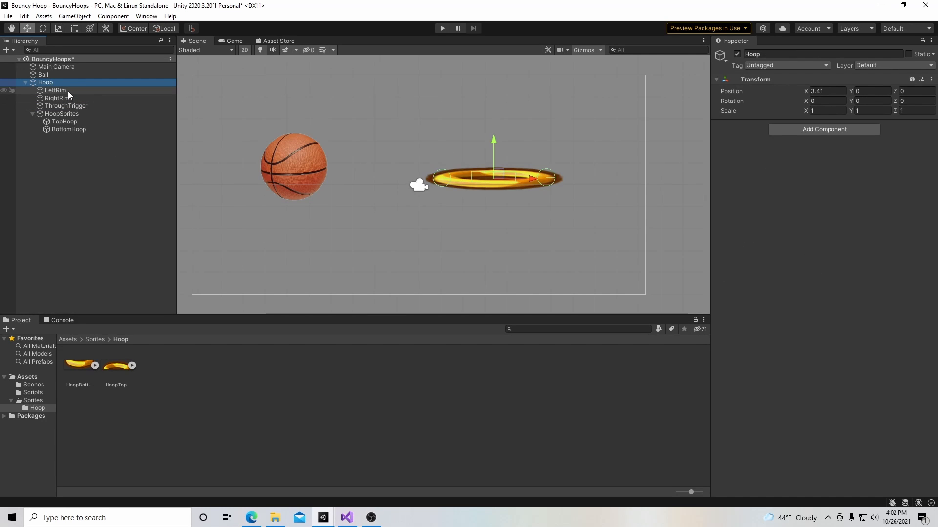
{"action": "left_click", "coordinate": [69, 91]}
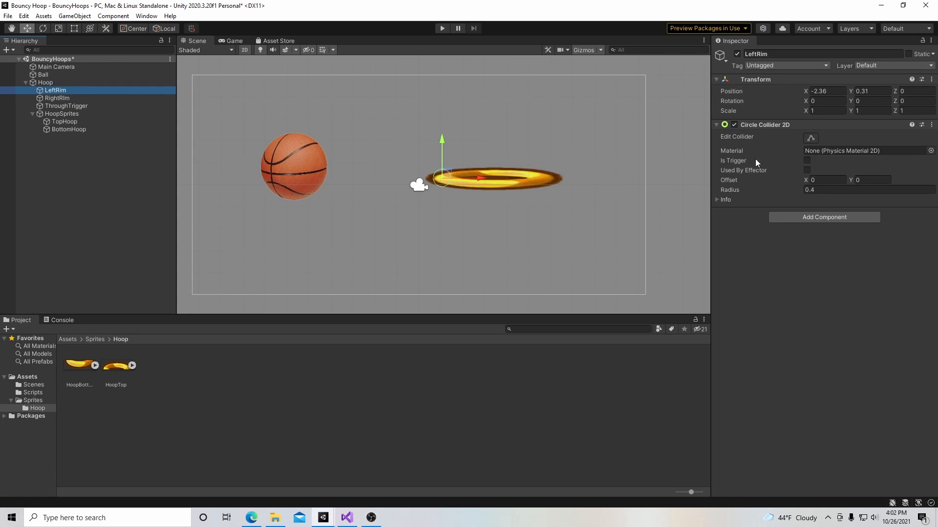
{"action": "left_click", "coordinate": [97, 99]}
{"action": "left_click", "coordinate": [93, 107]}
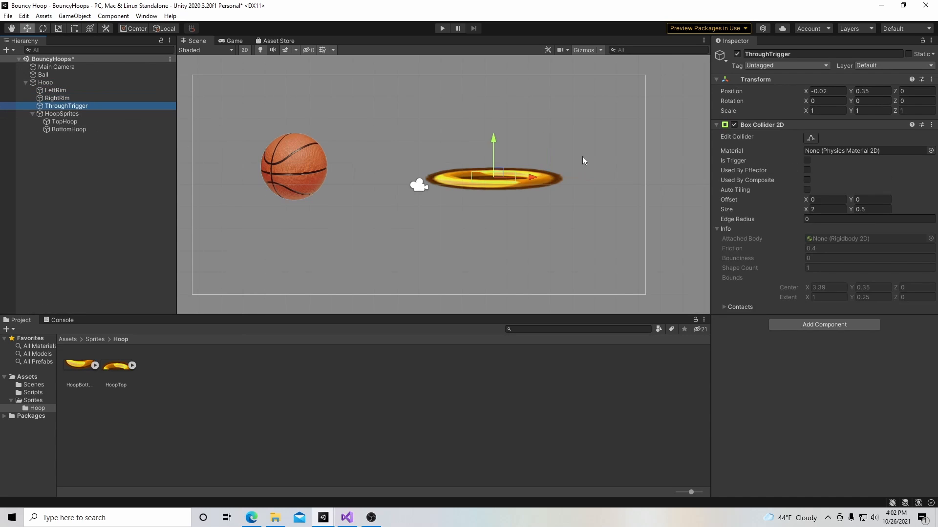
{"action": "left_click", "coordinate": [807, 162]}
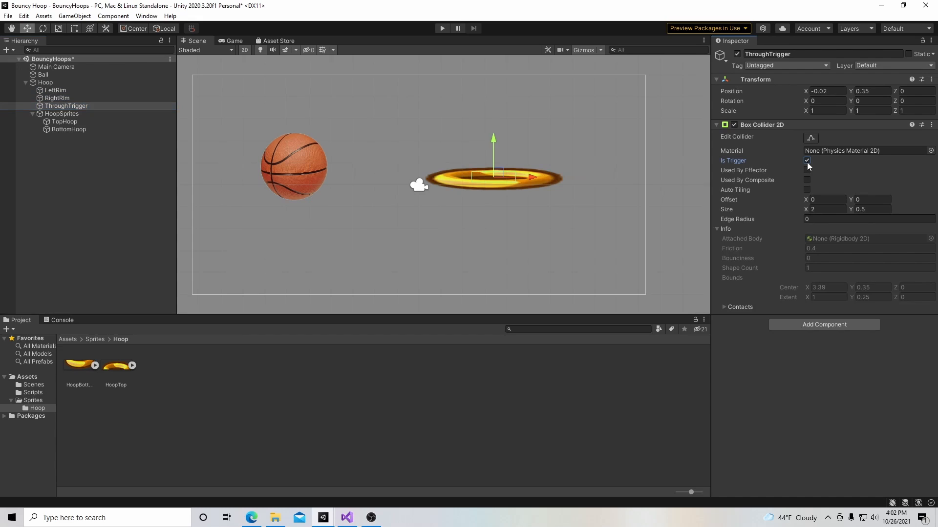
Review the placement of the LeftRim, RightRim and ThroughTrigger colliders around the hoop.
{"action": "left_click", "coordinate": [55, 91]}
{"action": "left_click", "coordinate": [53, 98]}
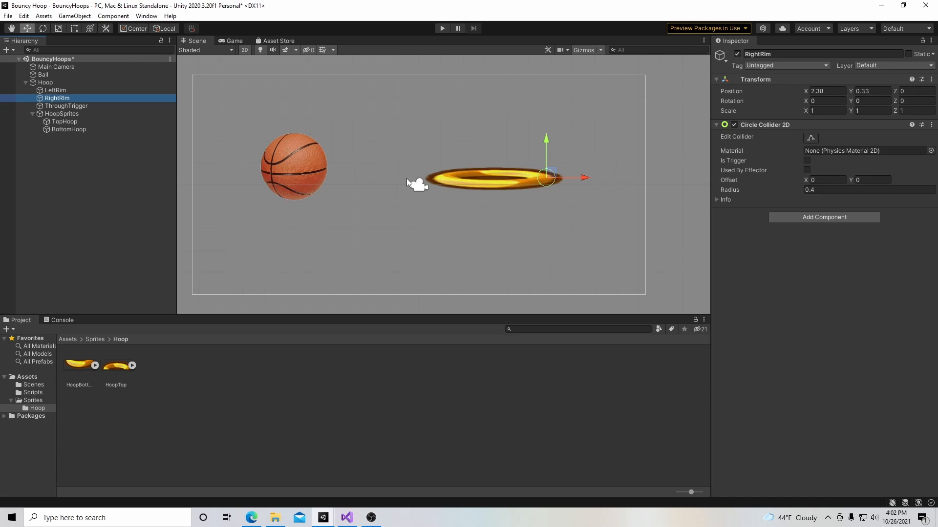
{"action": "left_click", "coordinate": [101, 107]}
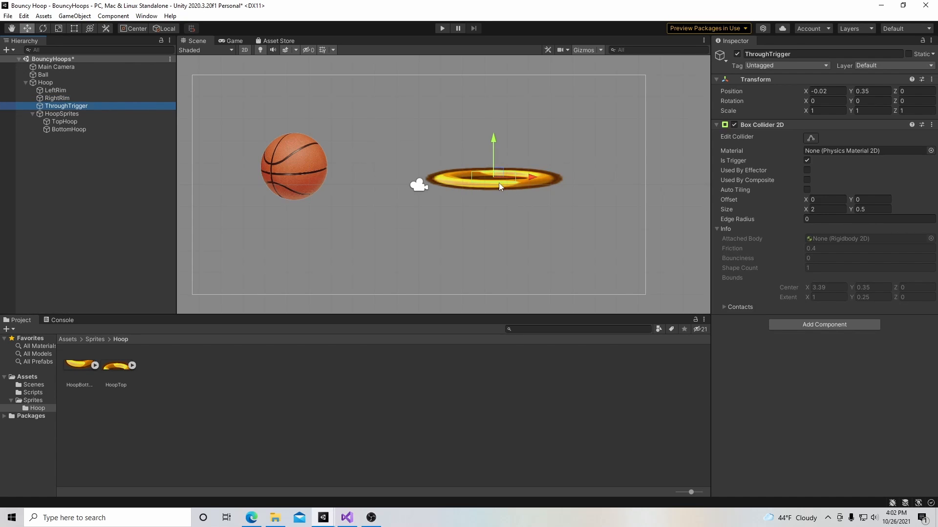
Play-test the scene in the Game view to watch the ball and hoop, and stop the run.
{"action": "left_click", "coordinate": [239, 41]}
{"action": "left_click", "coordinate": [443, 27]}
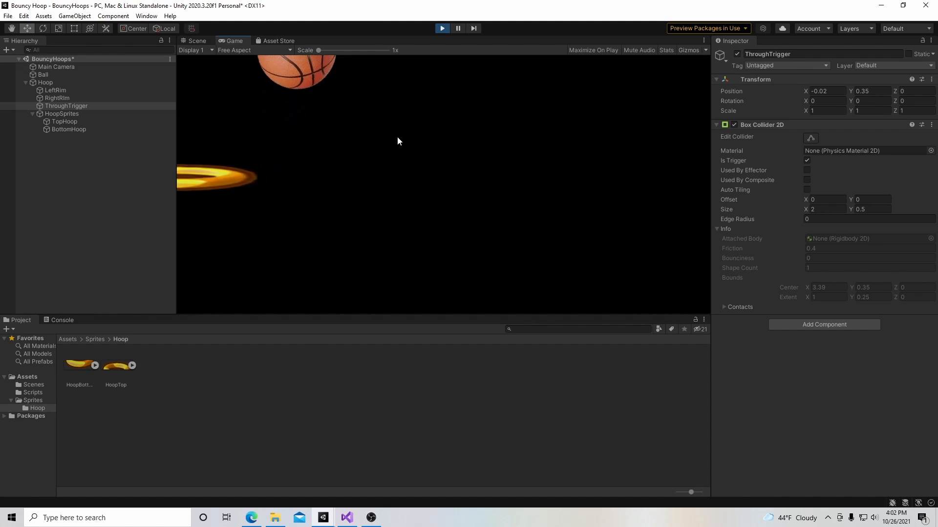
{"action": "left_click", "coordinate": [442, 28]}
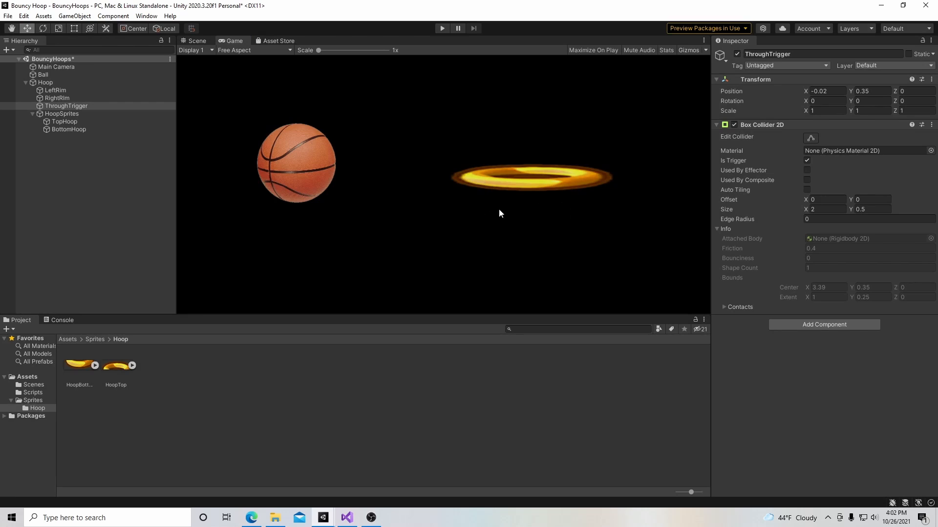